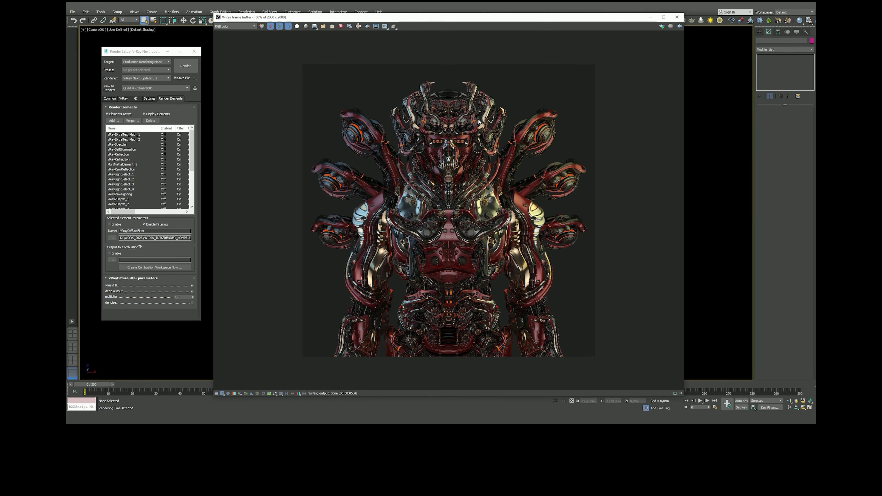
Step: Zoom and pan the V-Ray frame buffer, then display the Alpha pass
scroll(474, 278, "up", 1)
mouse_move(405, 75)
left_mouse_down()
mouse_move(461, 159)
mouse_move(476, 152)
left_mouse_up()
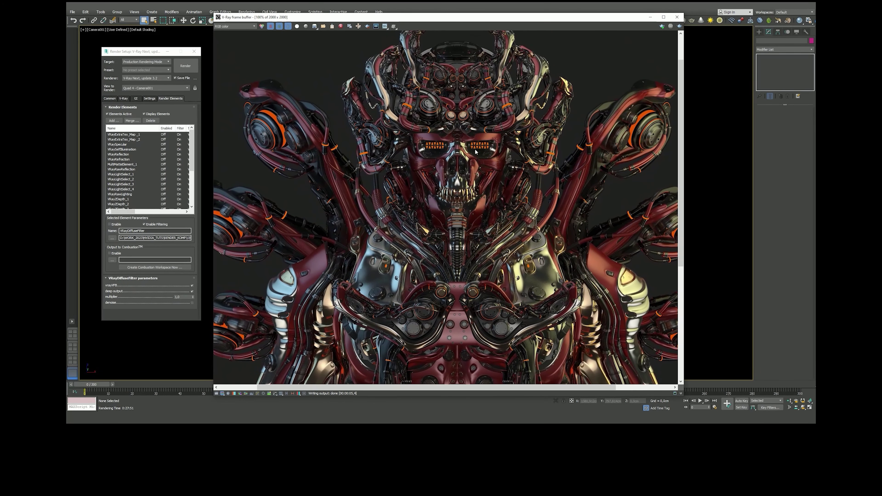
scroll(504, 160, "down", 1)
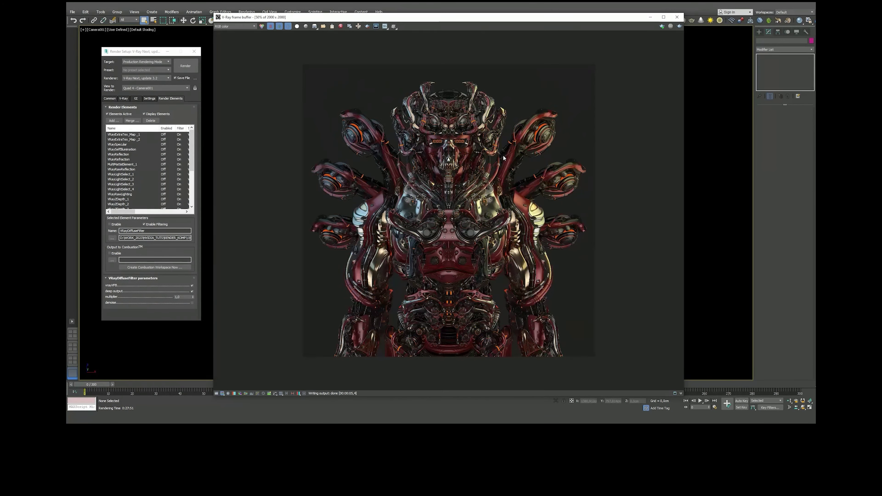
left_click(235, 26)
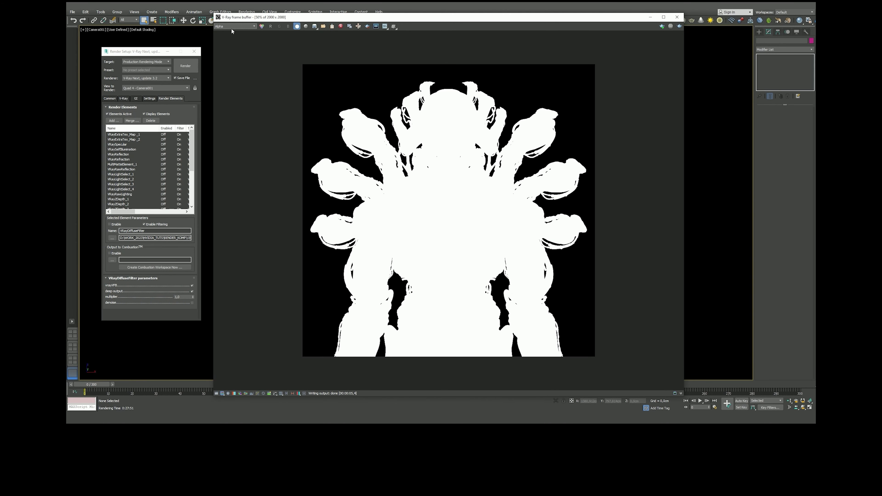
Step: Step through the Specular, Refraction, MultiMatte and LightSelect passes, panning the enlarged render
scroll(229, 32, "up", 1)
scroll(228, 33, "down", 1)
scroll(228, 33, "down", 1)
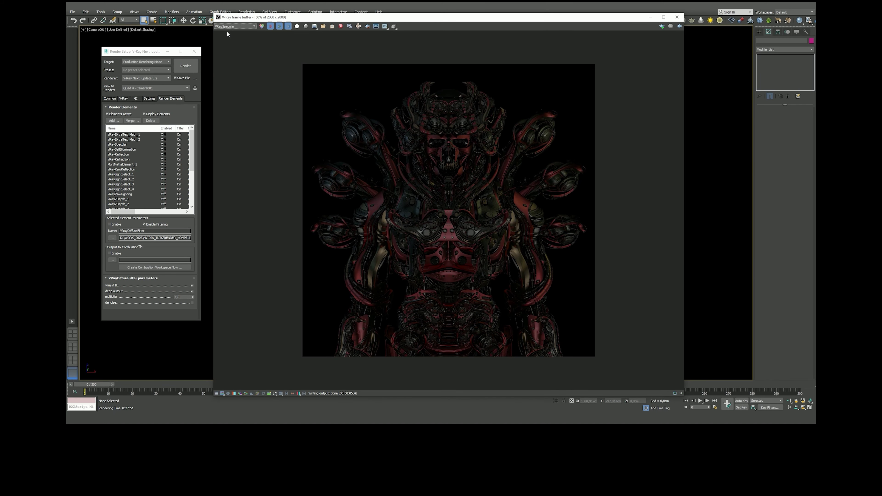
scroll(227, 33, "down", 1)
scroll(227, 33, "down", 1)
scroll(227, 34, "down", 1)
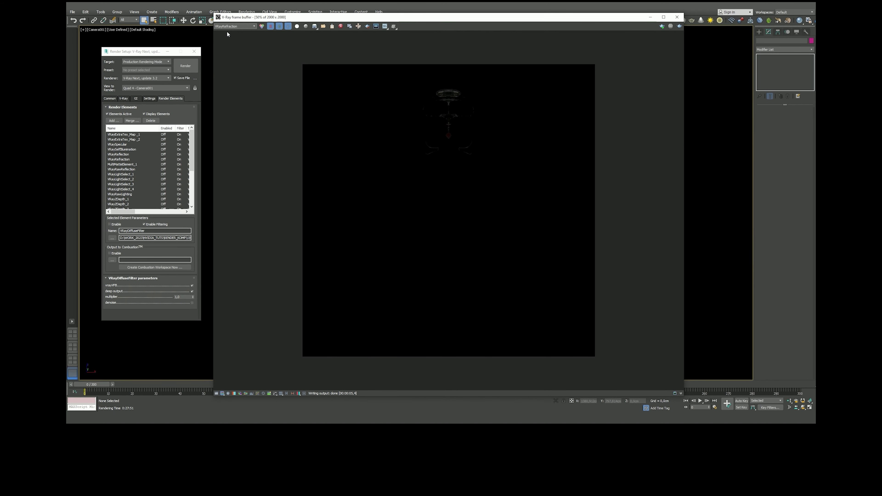
scroll(227, 33, "down", 1)
scroll(227, 34, "down", 1)
scroll(228, 34, "down", 1)
scroll(227, 34, "down", 1)
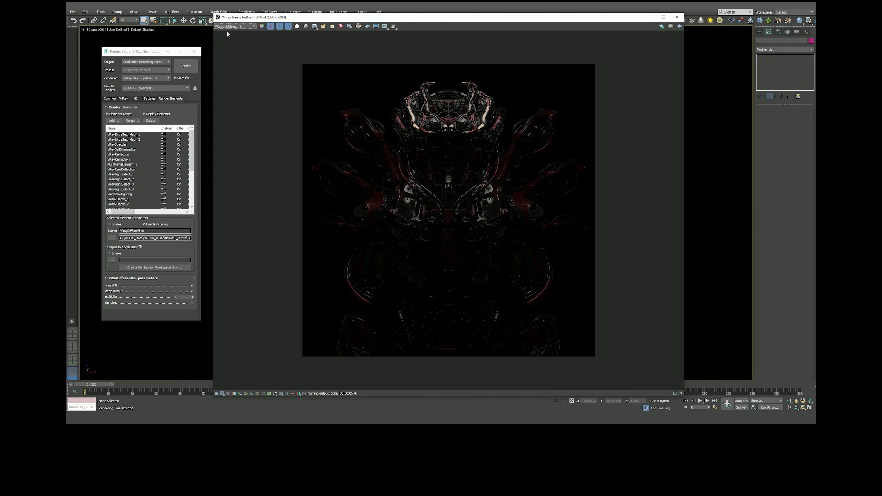
scroll(228, 33, "down", 1)
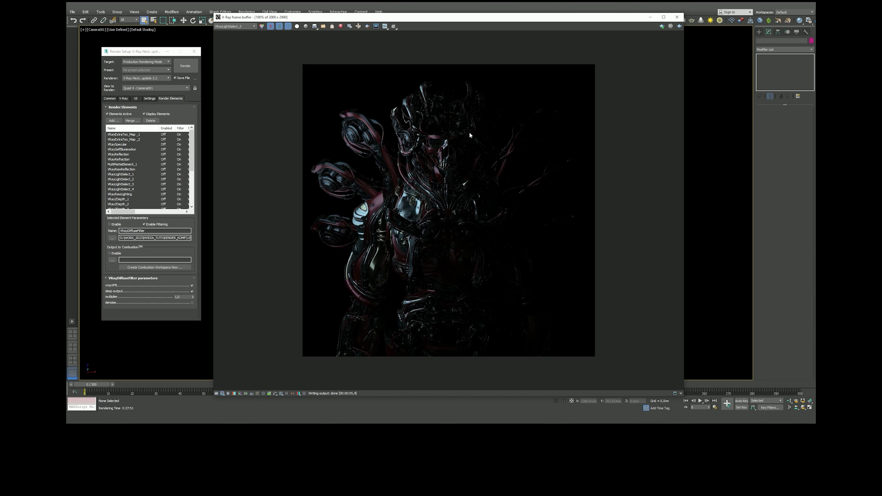
scroll(448, 129, "up", 2)
left_click_drag(433, 153, 411, 150)
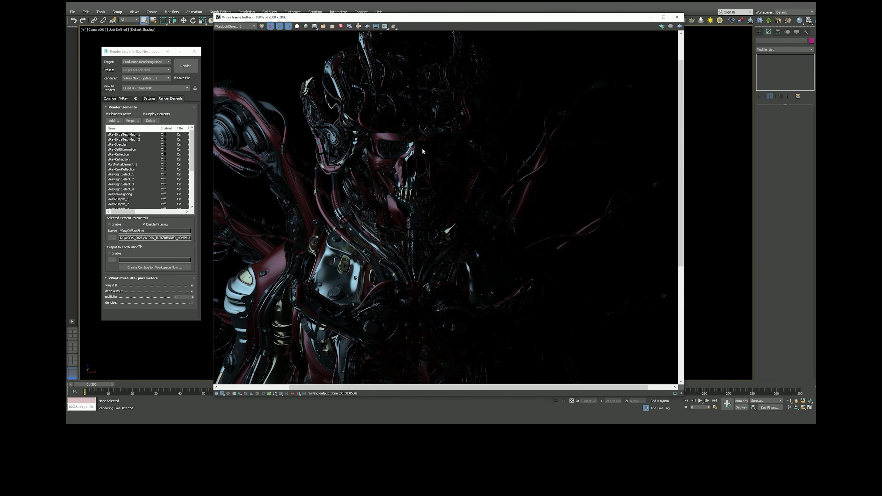
Step: Show the VRayLightSelect_2 pass and pan around the demon
left_click(246, 27)
left_click(238, 71)
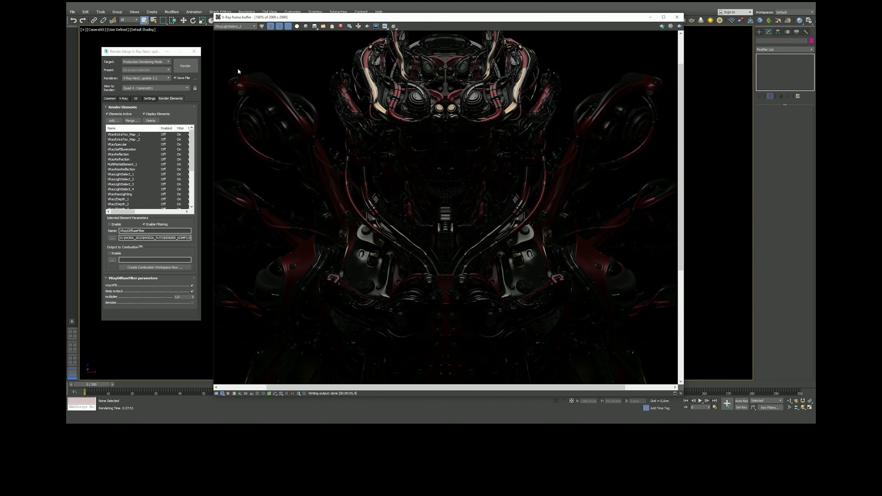
left_click_drag(272, 75, 373, 129)
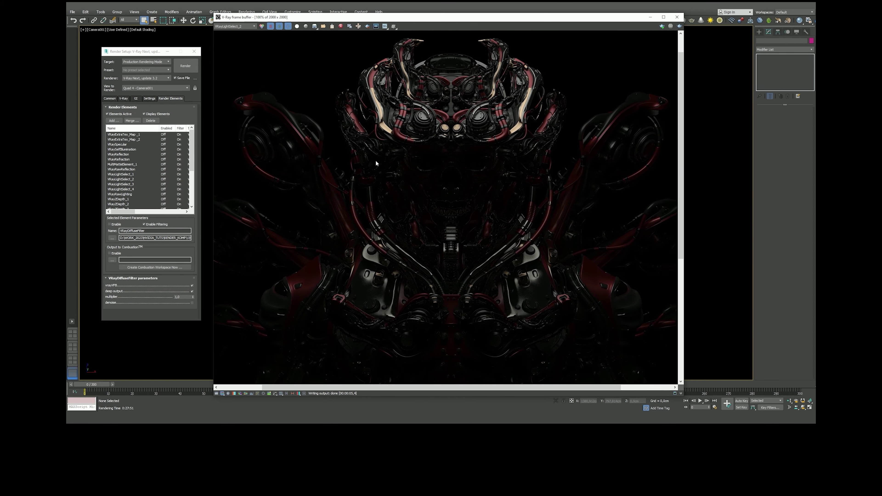
left_click_drag(372, 129, 392, 164)
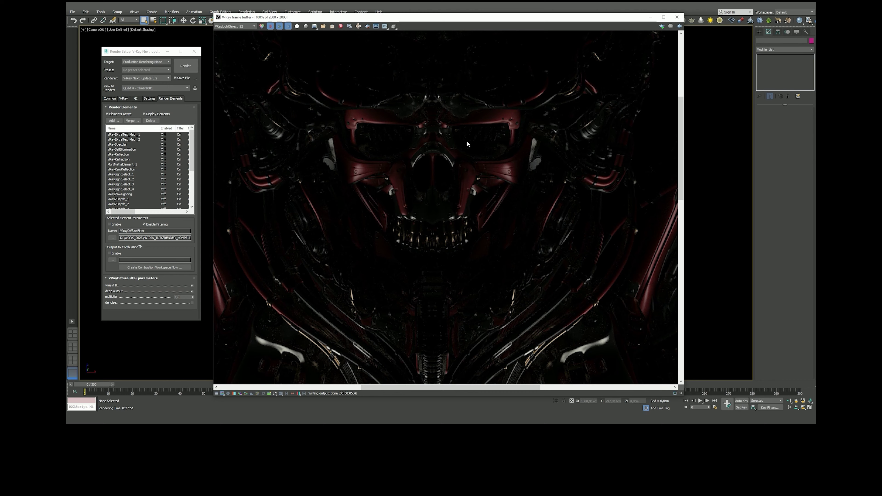
Step: Step through the SampleRate, DiffuseFilter and ZDepth passes
left_click(236, 26)
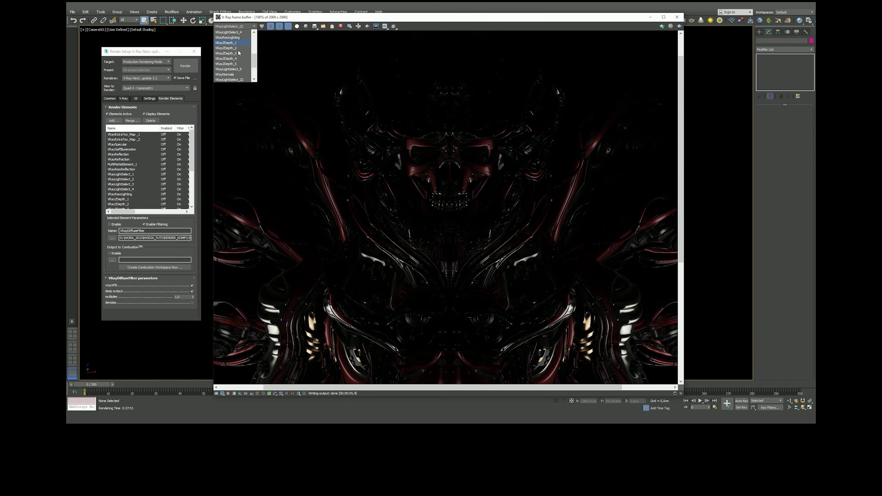
left_click(233, 74)
key("Down")
key("Down")
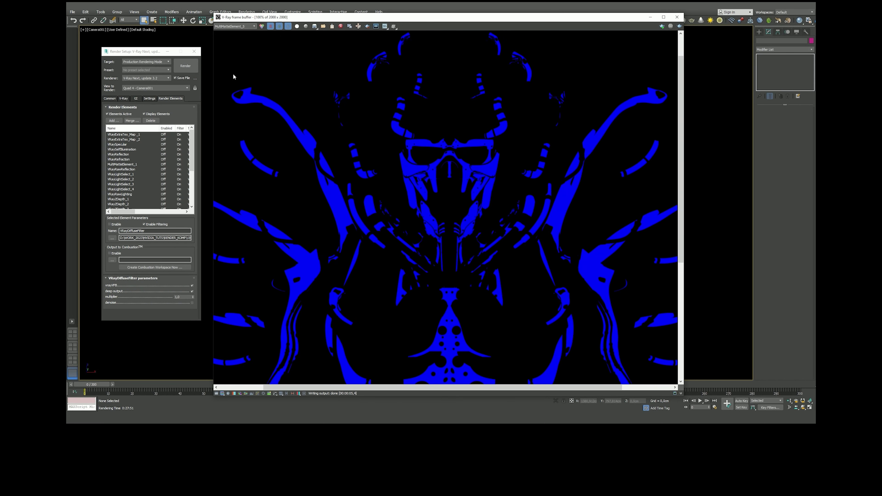
key("Down")
key("Down")
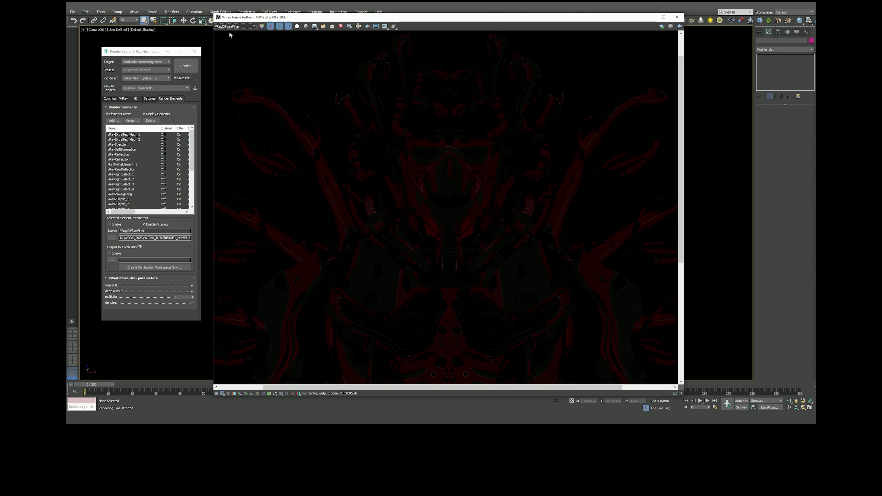
key("Down")
scroll(315, 72, "down", 1)
Step: Return the frame buffer to the full-colour RGB render
left_click(236, 26)
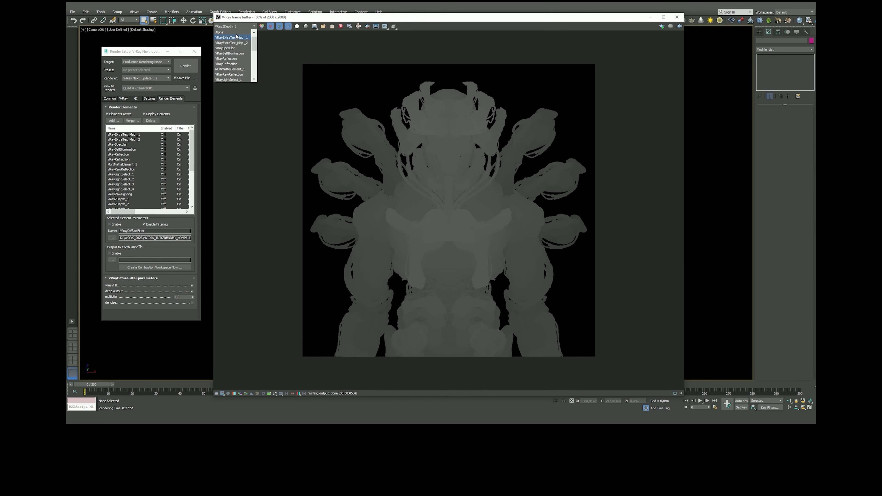
scroll(233, 35, "up", 1)
left_click(233, 31)
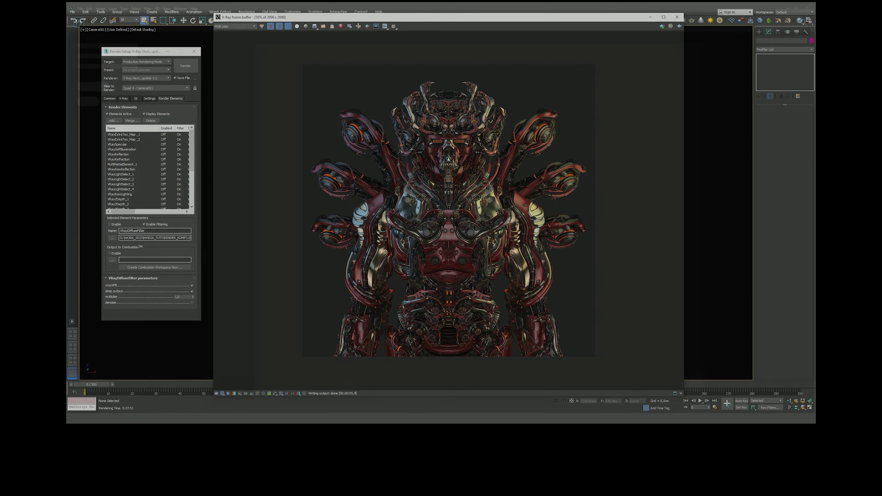
left_click(80, 9)
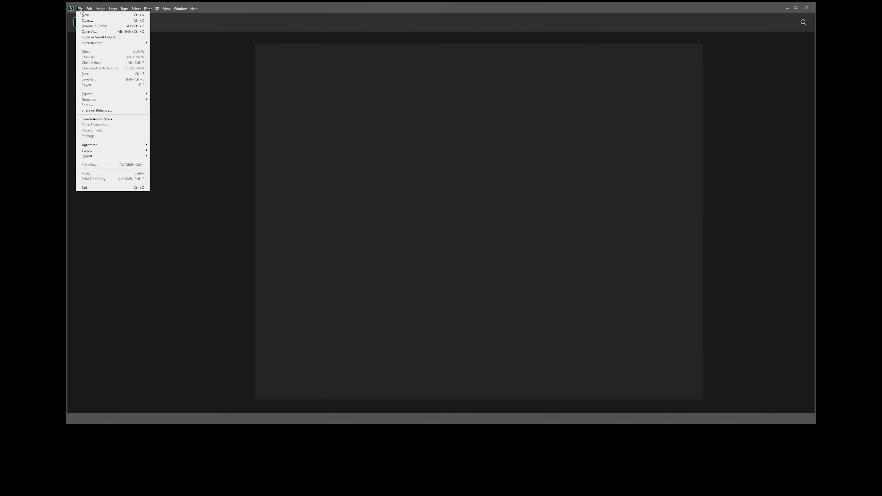
mouse_move(112, 149)
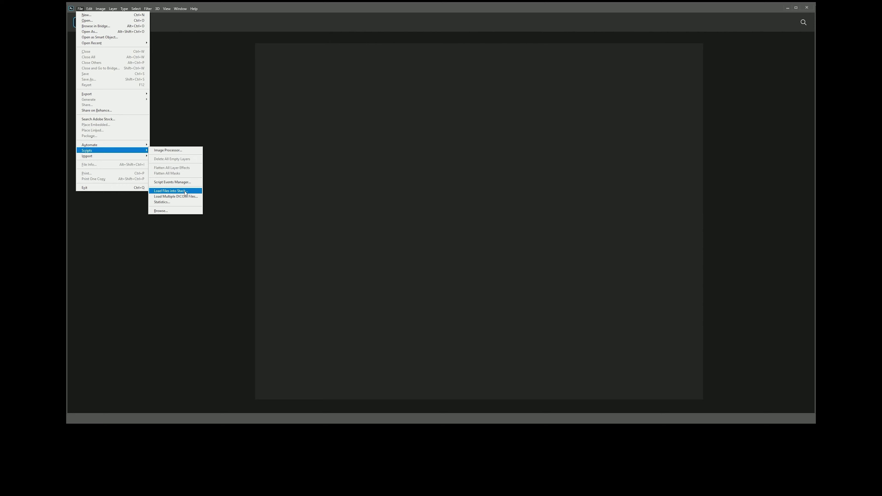
Step: Use Load Files into Stack with a Folder source, pasting the RENDER_FINAL\1 path
left_click(167, 191)
left_click(415, 183)
left_click(401, 193)
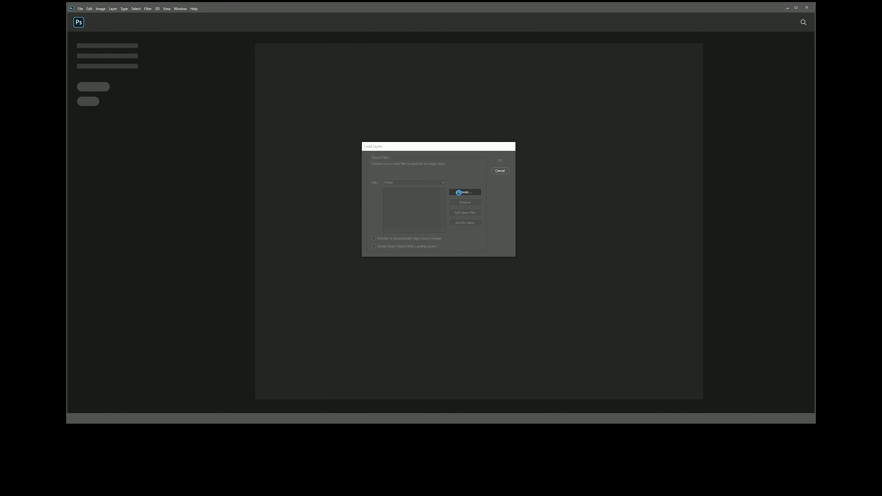
left_click(465, 191)
right_click(431, 360)
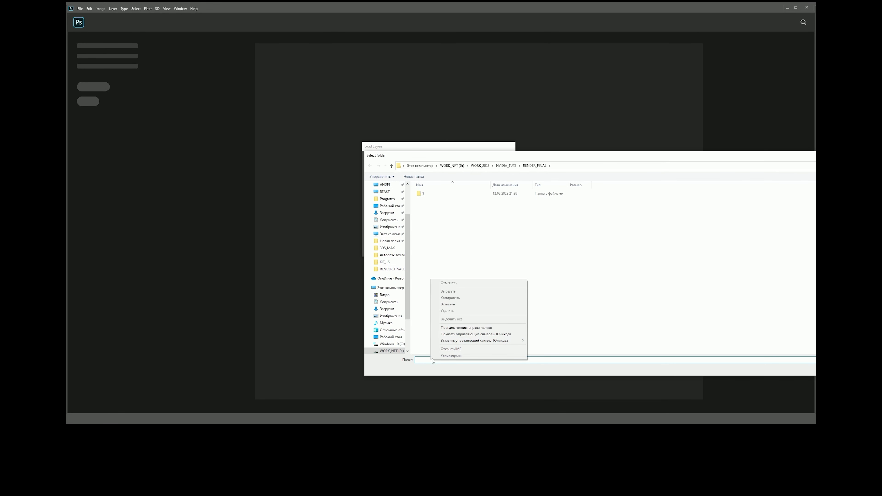
left_click(447, 308)
key("Return")
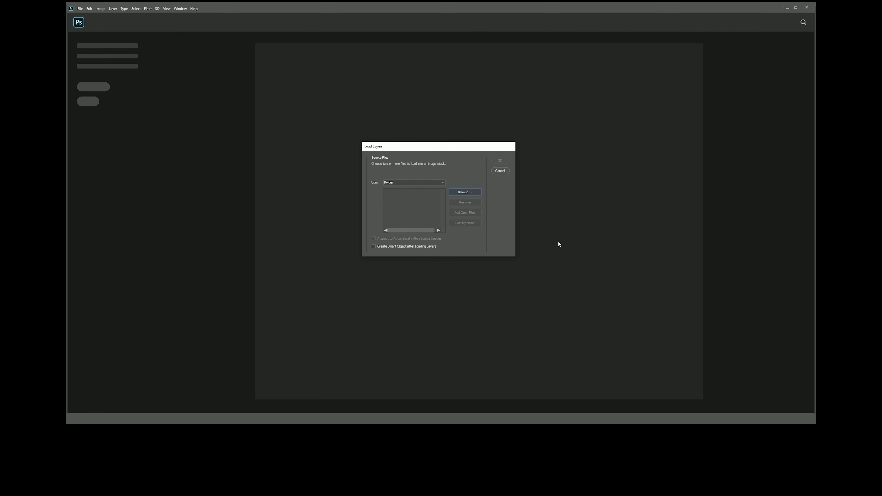
left_click(502, 162)
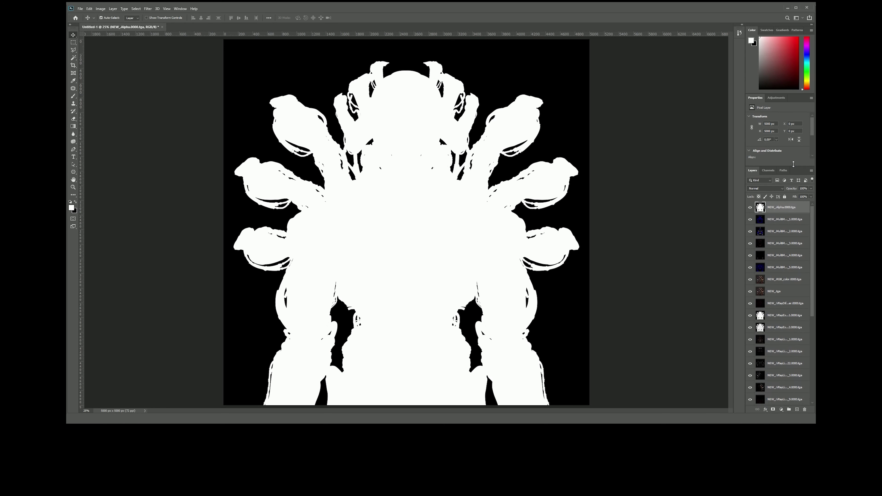
Step: Delete the alpha layer, hide the MultiMatte layers, and move RGB_color and tga lower
key("Delete")
left_click_drag(751, 203, 750, 251)
left_click(783, 263)
left_click(783, 275, "shift")
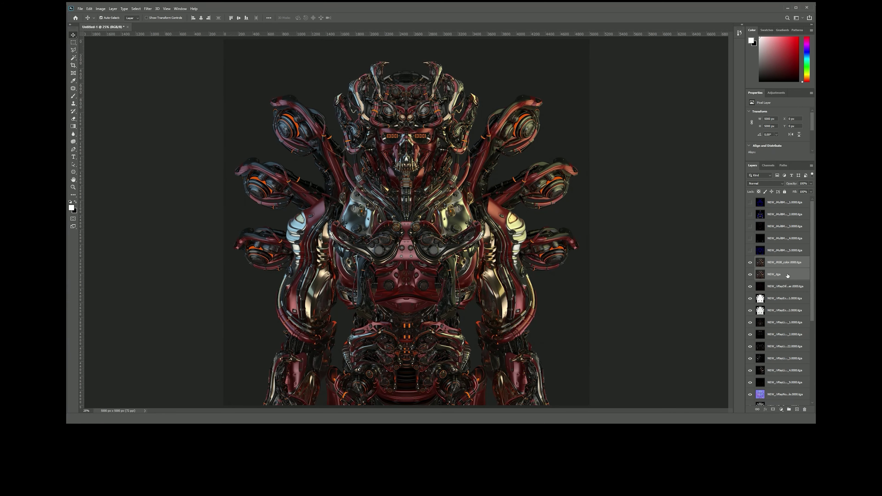
left_click_drag(783, 274, 789, 320)
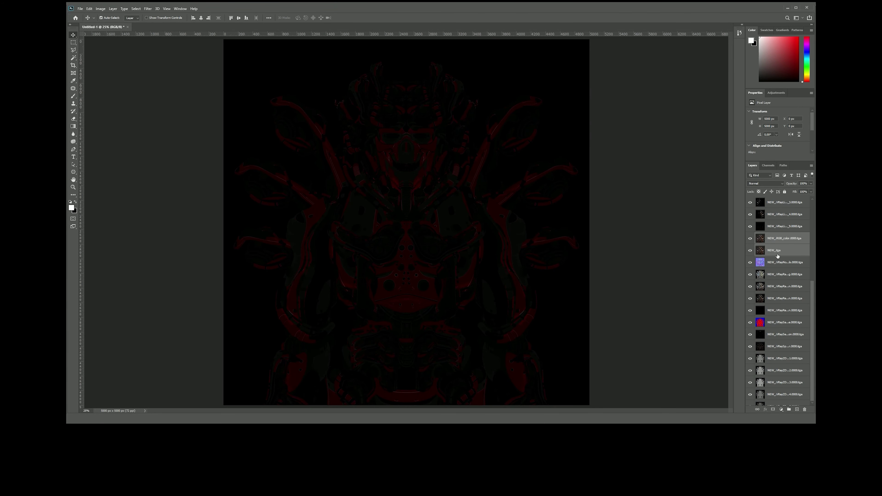
left_click_drag(783, 274, 780, 404)
Step: Group the five depth layers as ZED and move it with the normals layer to the top
left_click(785, 376)
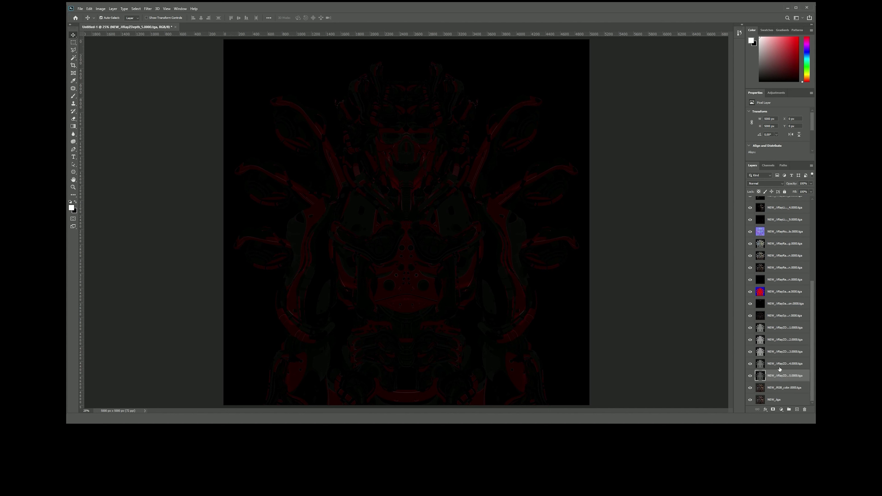
left_click(784, 332, "shift")
key("ctrl+g")
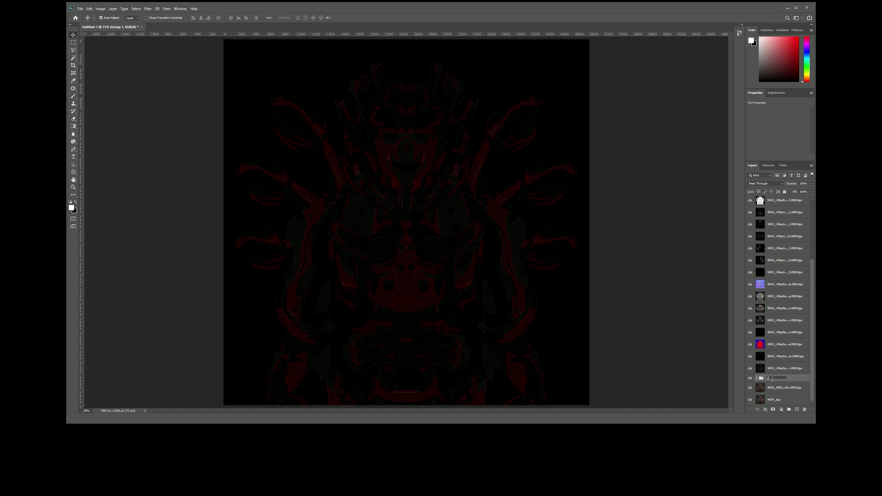
key("Return")
left_click(785, 285, "ctrl")
left_click_drag(785, 285, 784, 231)
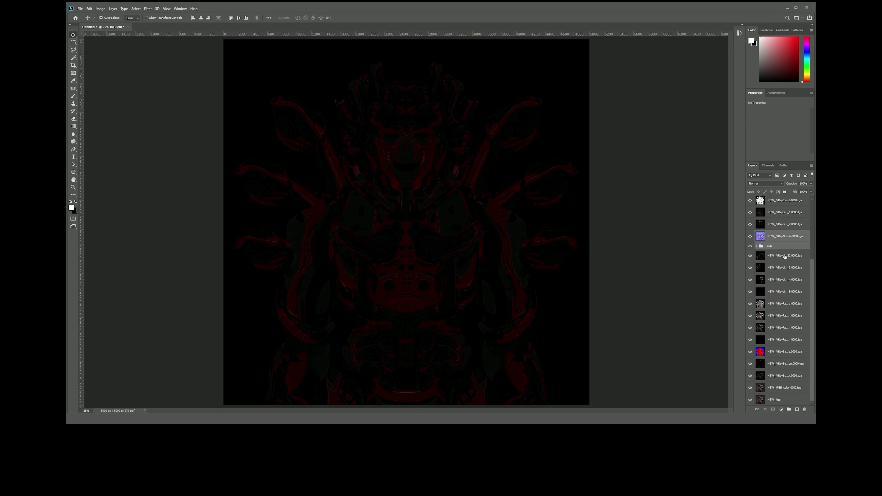
scroll(785, 312, "up", 3)
mouse_move(790, 311)
left_mouse_down()
mouse_move(759, 205)
mouse_move(751, 223)
left_mouse_up()
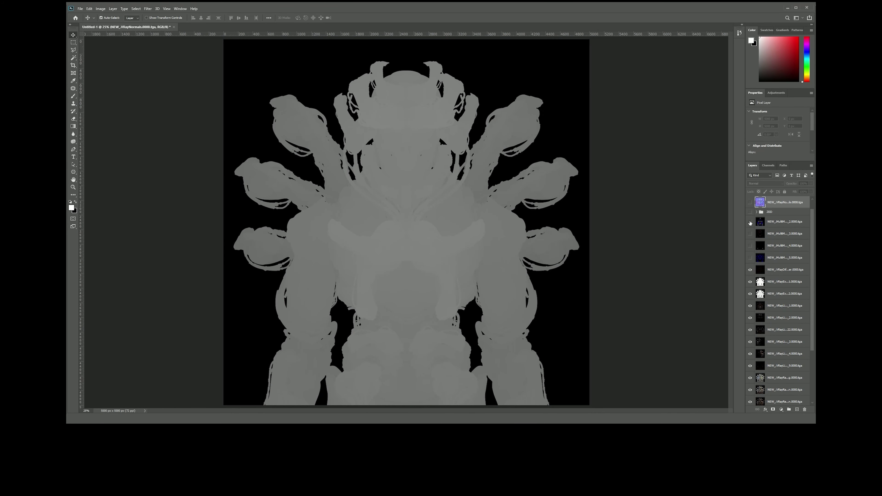
Step: Delete VRaySampleRate, hide diffuse, texture and specular layers, and save as DEMON.psb
left_click_drag(751, 269, 751, 342)
scroll(761, 334, "down", 3)
left_click(784, 353)
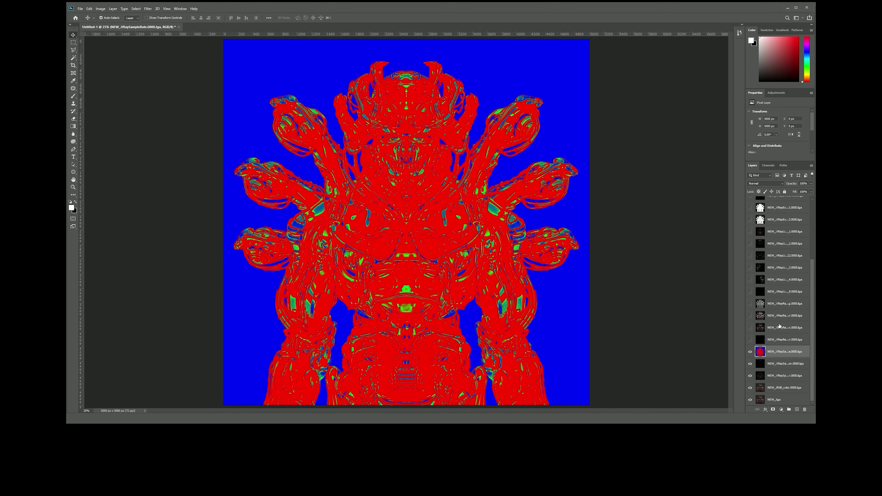
key("Delete")
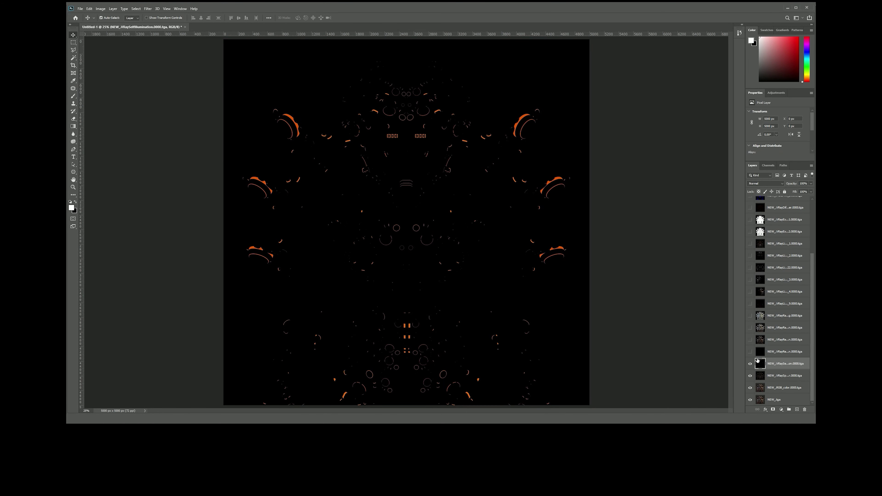
left_click_drag(758, 360, 765, 218)
left_click(750, 376)
left_click(782, 388)
left_click(778, 399)
right_click(128, 29)
left_click(119, 28)
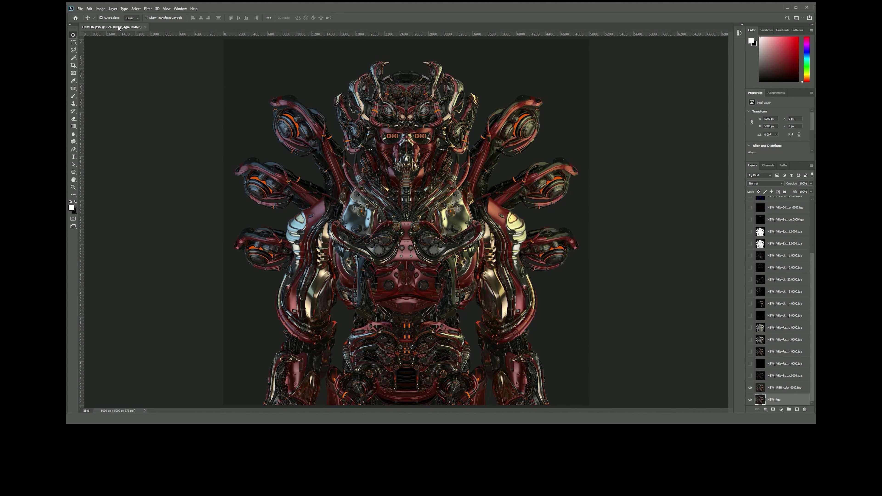
Step: Float the DEMON.psb window, check its 5000 × 5000 px image size, and move it right
left_click_drag(116, 28, 144, 32)
right_click(145, 32)
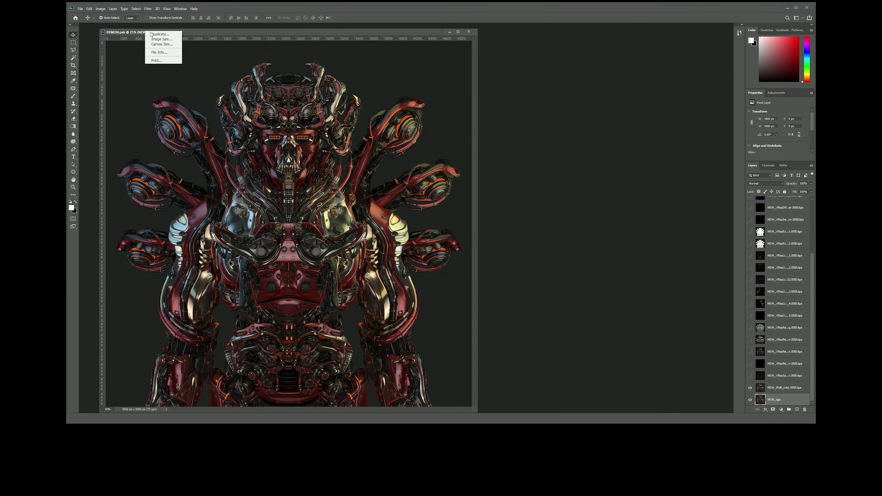
left_click(160, 40)
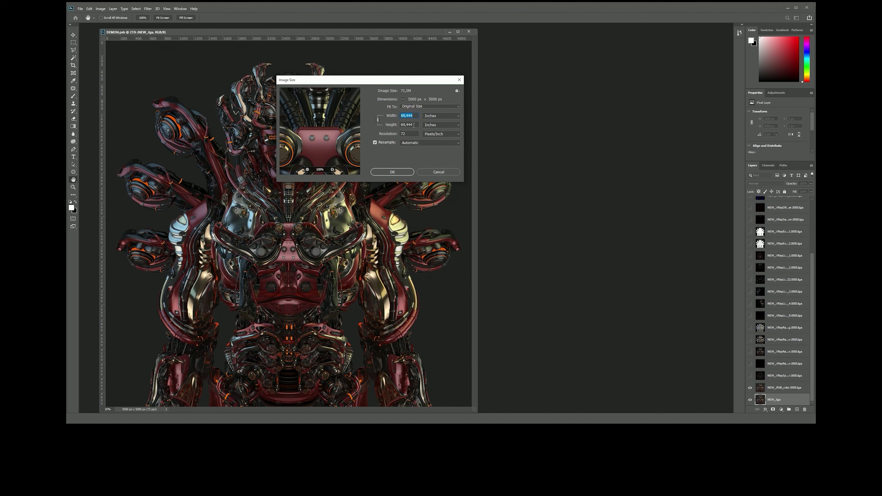
left_click(449, 171)
key("v")
mouse_move(403, 31)
left_mouse_down()
mouse_move(531, 26)
mouse_move(521, 30)
left_mouse_up()
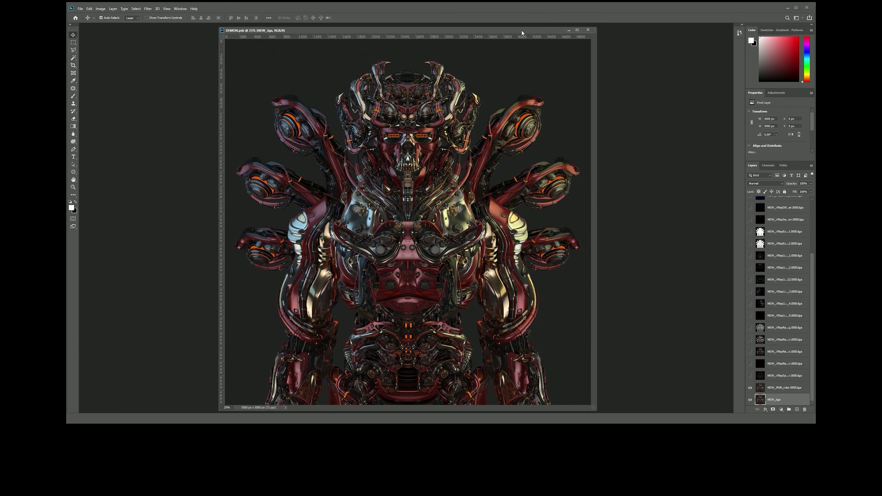
Step: Show VRaySpecular and VRayRefraction, moving Refraction below Specular
left_click(790, 378)
left_click(751, 377)
left_click(751, 364)
left_click(782, 364)
key("ctrl+bracketleft")
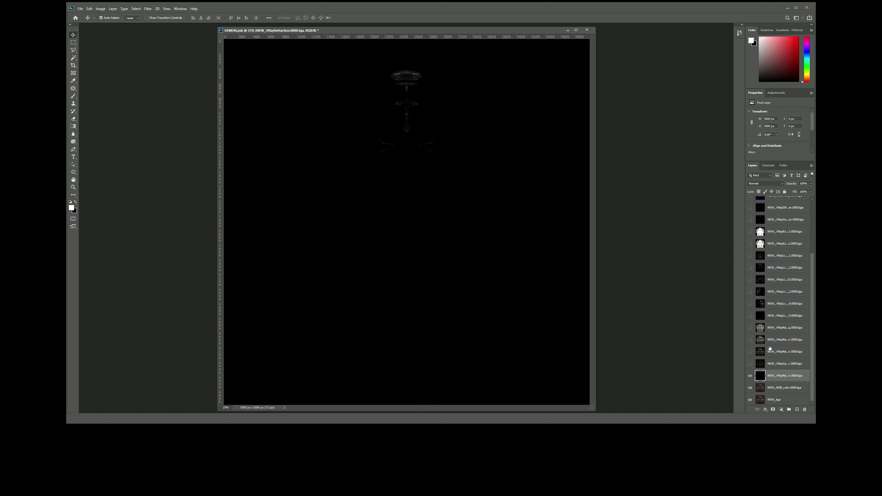
Step: Set the VRayRefraction layer to Linear Dodge (Add) at 50% opacity
left_click(764, 183)
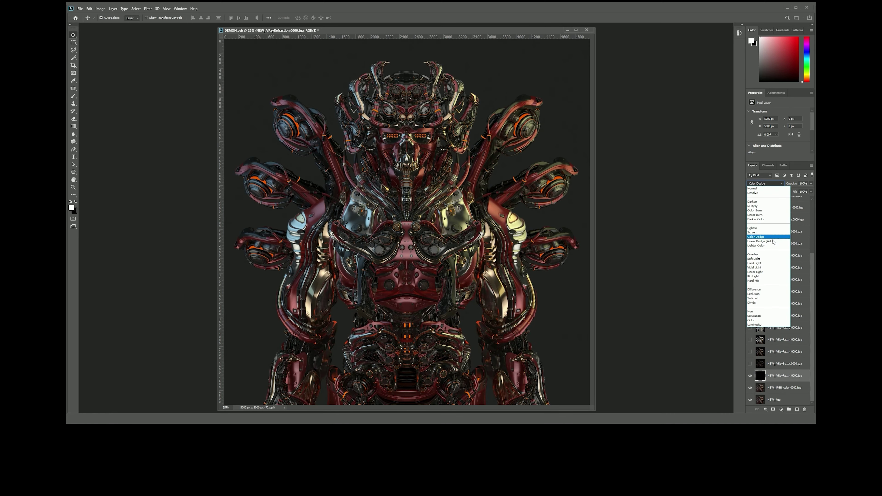
left_click(774, 243)
key("ctrl+1")
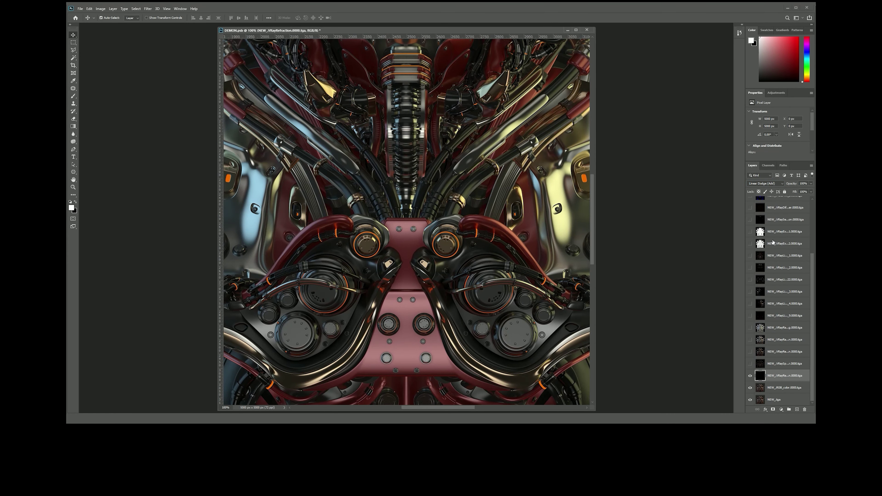
left_click_drag(452, 104, 455, 295)
mouse_move(459, 87)
left_mouse_down()
mouse_move(458, 275)
mouse_move(423, 291)
left_mouse_up()
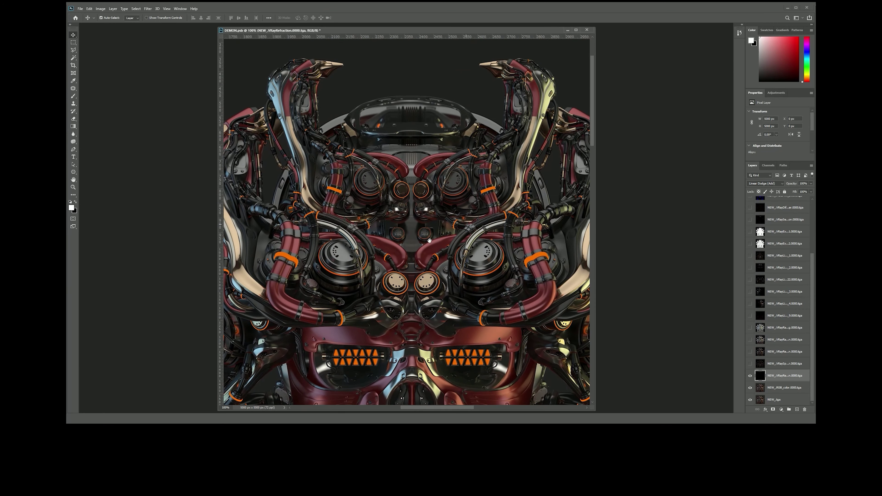
left_click(751, 376)
left_click(750, 376)
left_click(751, 375)
left_click(751, 376)
mouse_move(587, 302)
left_mouse_down()
mouse_move(591, 277)
mouse_move(660, 276)
left_mouse_up()
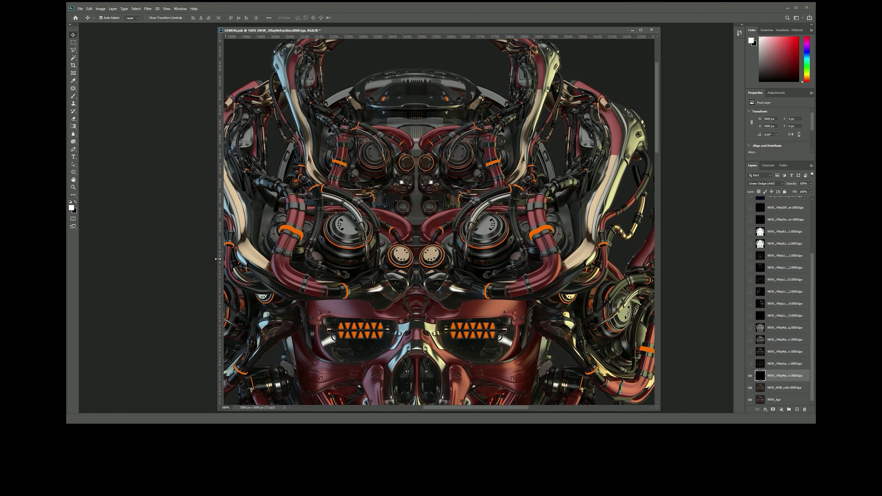
left_click_drag(217, 259, 164, 259)
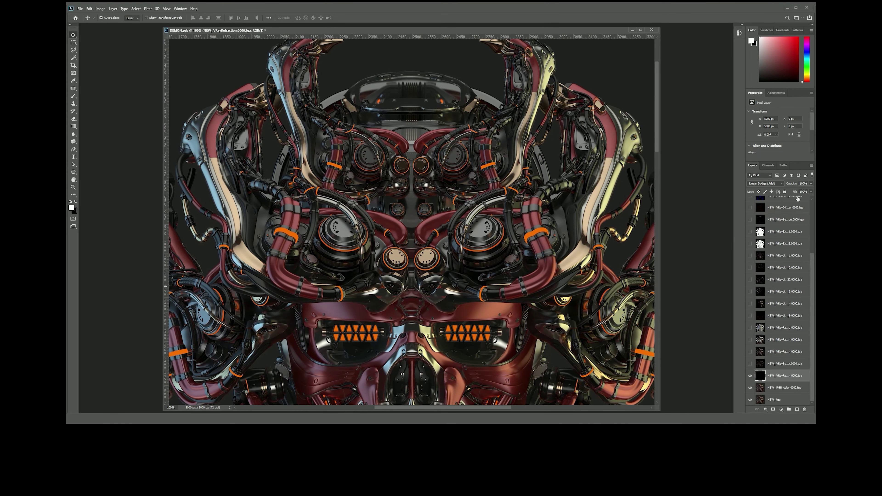
type("50")
left_click(751, 376)
Step: Set the Refraction copy to Screen at 40% opacity
left_click(765, 183)
left_click(767, 230)
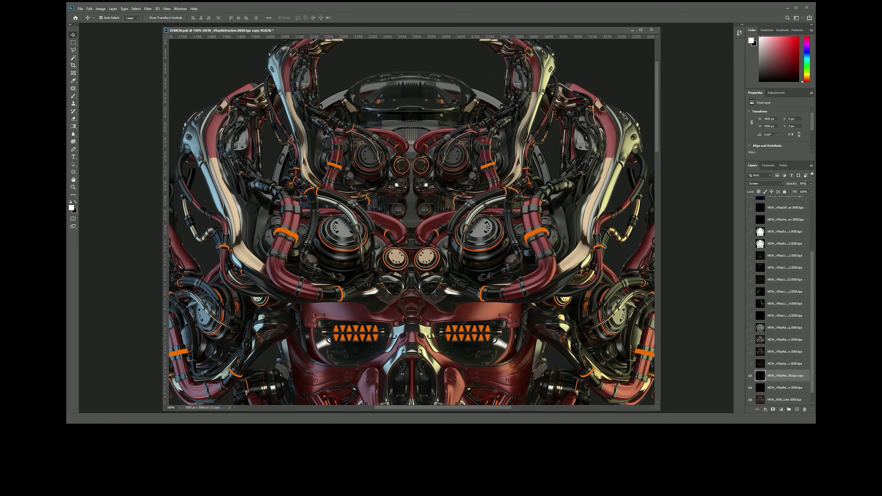
type("0")
key("Return")
key("ctrl+minus")
left_click(750, 375)
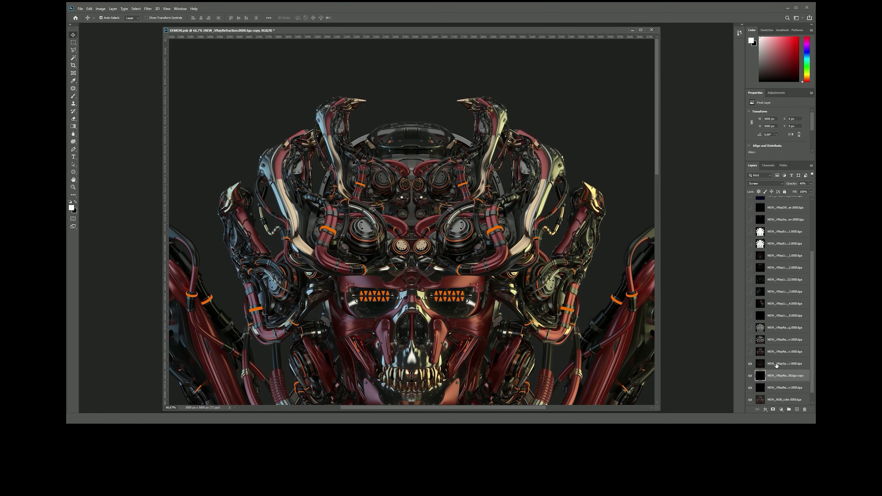
Step: Set the VRaySpecular layer to Color Dodge at 30% opacity
left_click(776, 364)
left_click(769, 184)
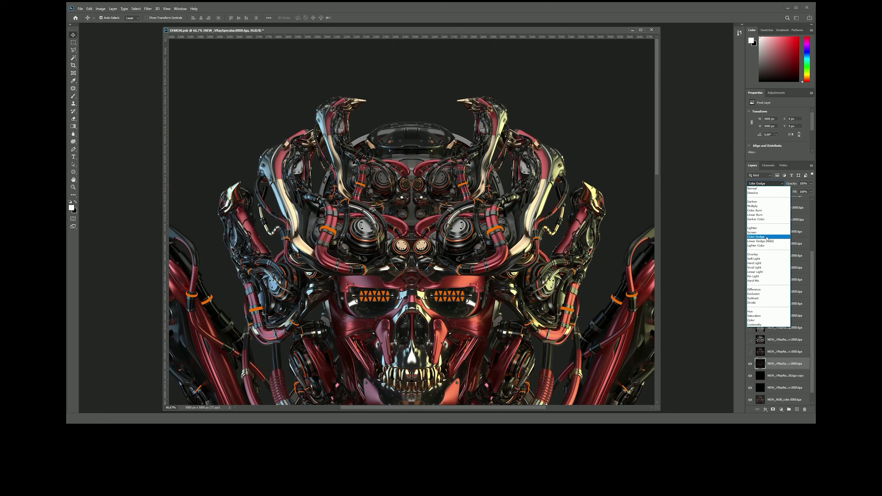
left_click(766, 239)
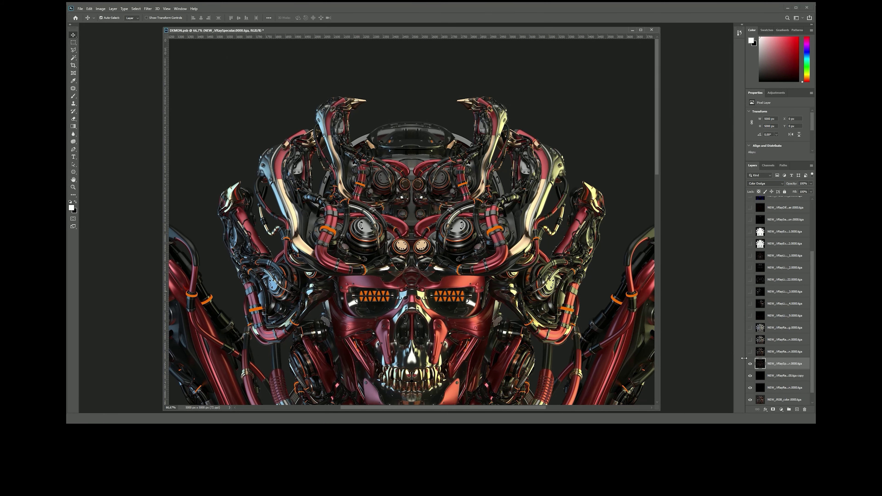
scroll(526, 270, "down", 5)
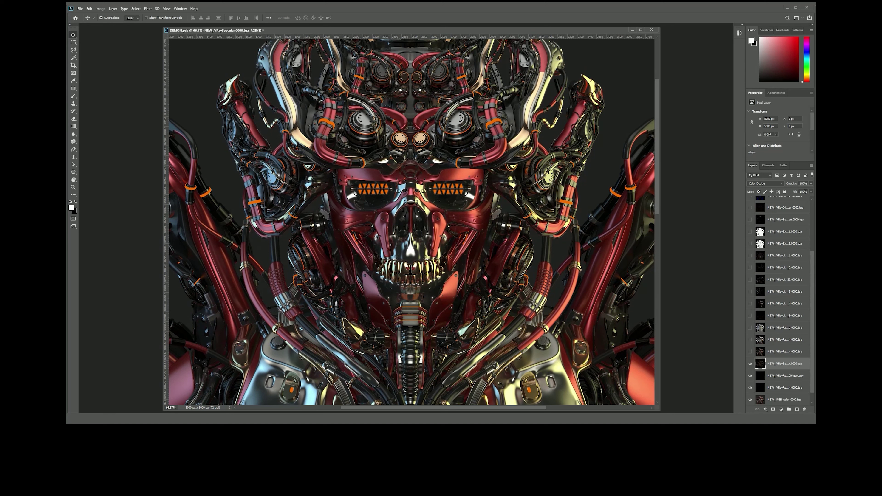
type("30")
key("Return")
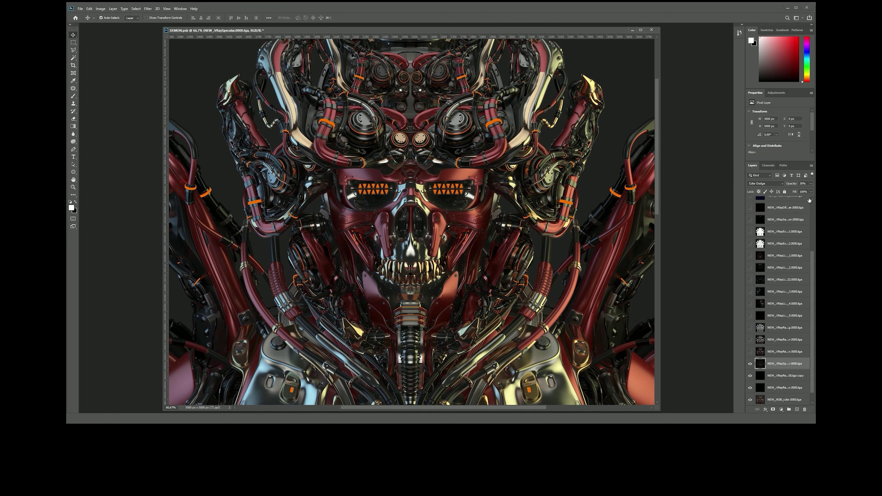
Step: Duplicate VRaySpecular and set the copy to Linear Dodge (Add)
key("ctrl+j")
left_click(766, 184)
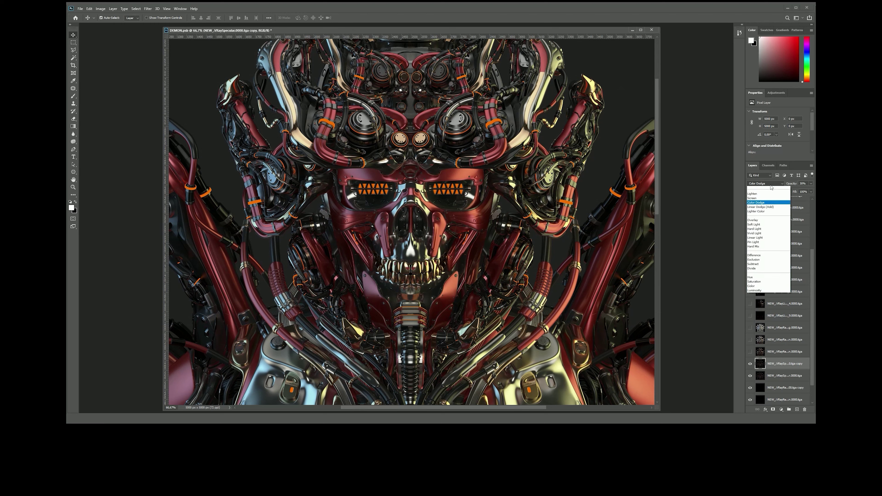
left_click(772, 242)
left_click_drag(532, 184, 546, 227)
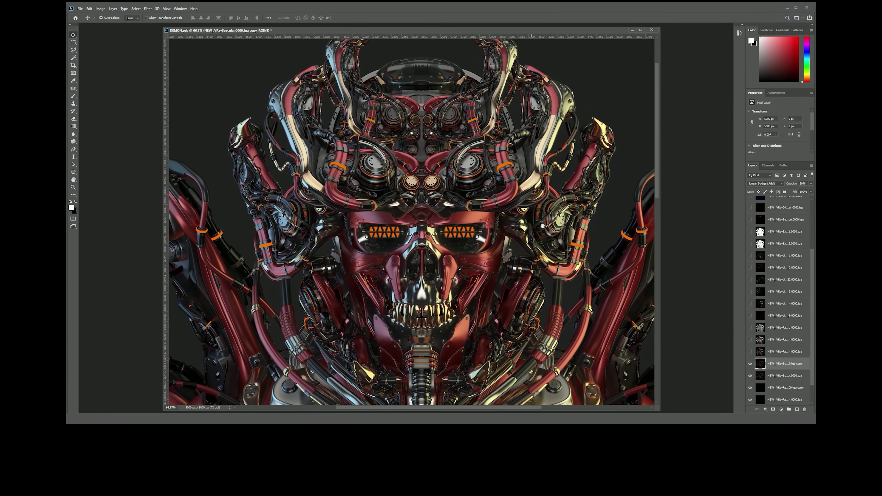
left_click(783, 351)
left_click(749, 351)
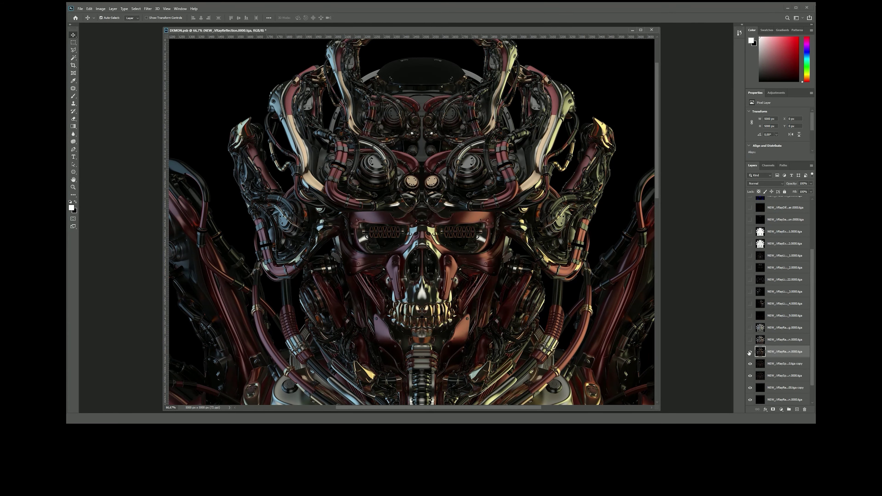
Step: Duplicate VRayReflection and set the original to Color Dodge at 5% opacity
left_click(777, 186)
key("ctrl+j")
left_click(767, 187)
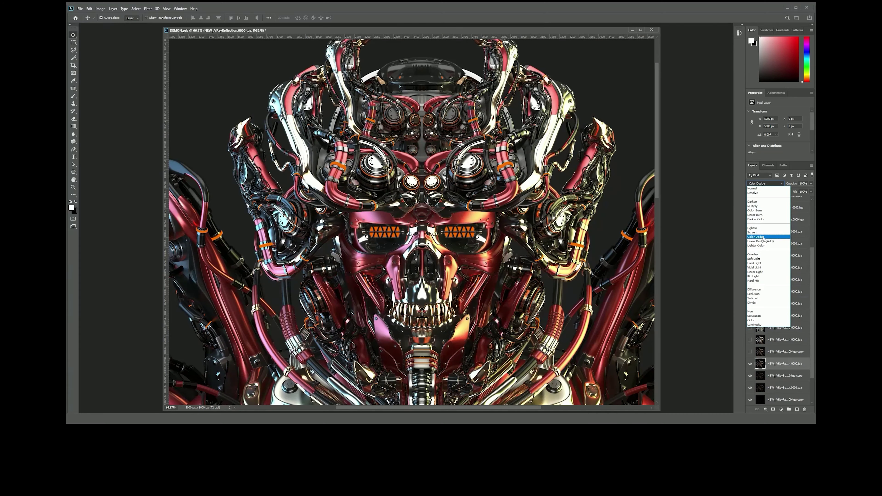
left_click(764, 237)
left_click(750, 364)
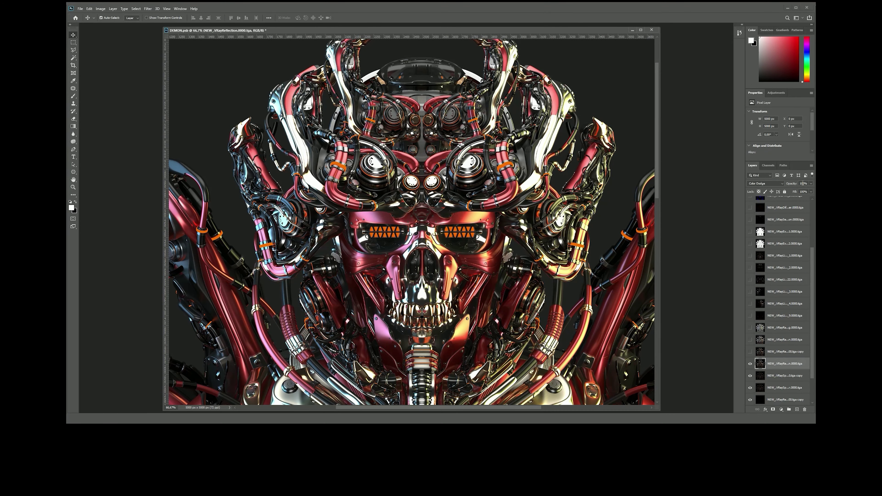
key("Return")
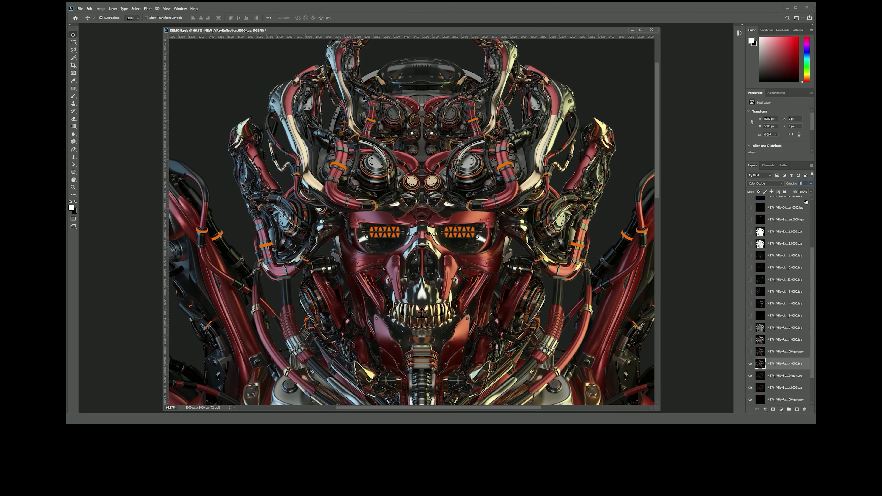
Step: Set the Reflection copy to Linear Dodge (Add) at 15% opacity
left_click(779, 352)
left_click(774, 185)
left_click(767, 243)
left_click(751, 352)
left_click(751, 352)
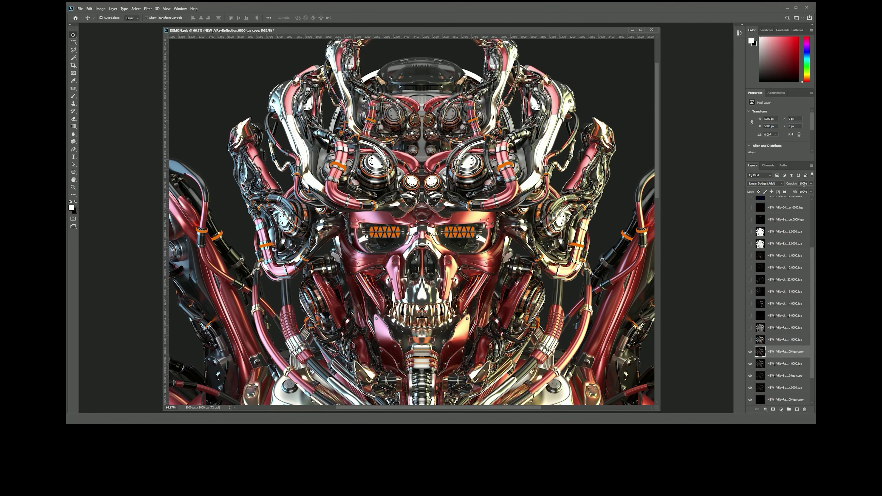
type("5")
key("Return")
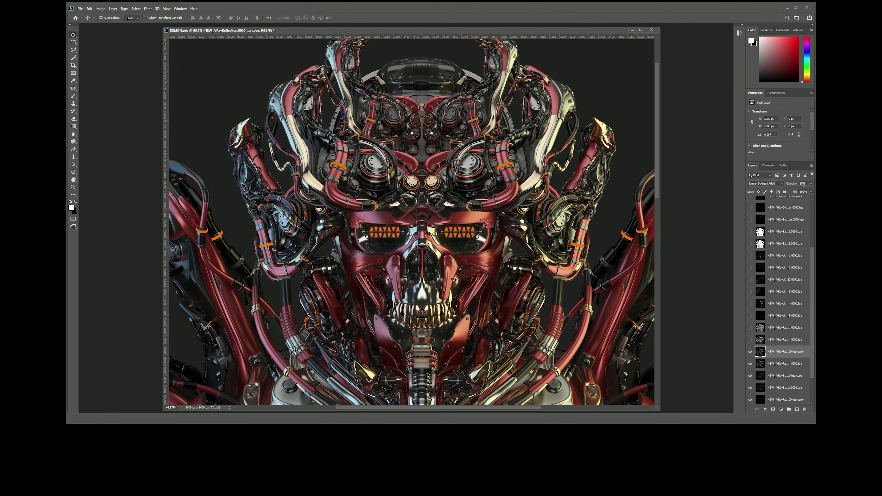
Step: Duplicate the Reflection copy and set copy 2 to Screen
key("ctrl+j")
left_click(778, 184)
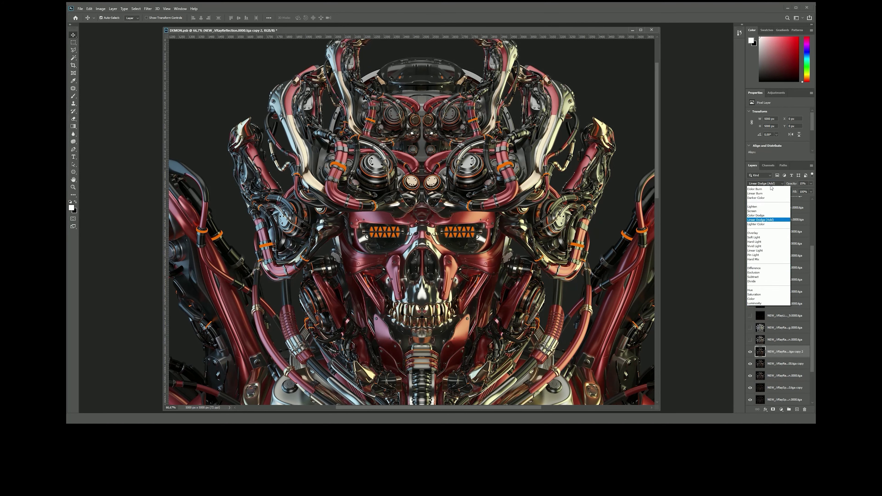
left_click(764, 254)
Step: Show VRayRawReflection at Color Dodge 1% opacity, then turn on VRayRawLighting
left_click(781, 340)
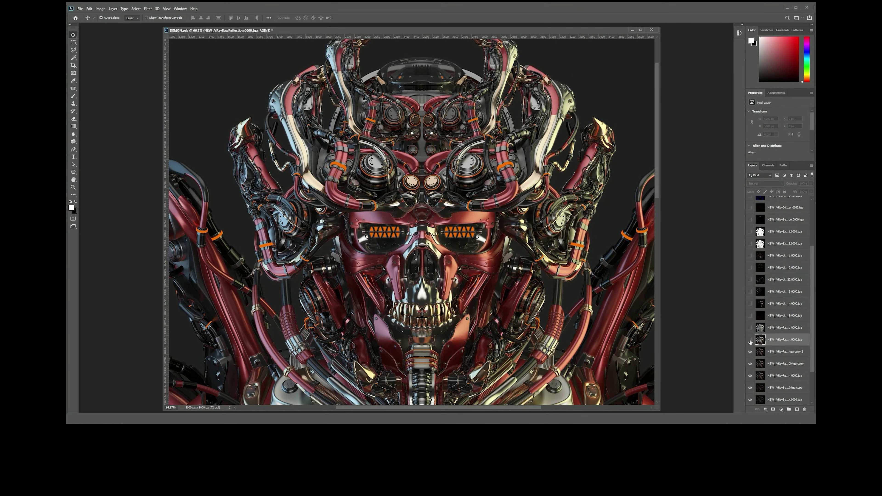
left_click(751, 340)
left_click(766, 183)
left_click(760, 237)
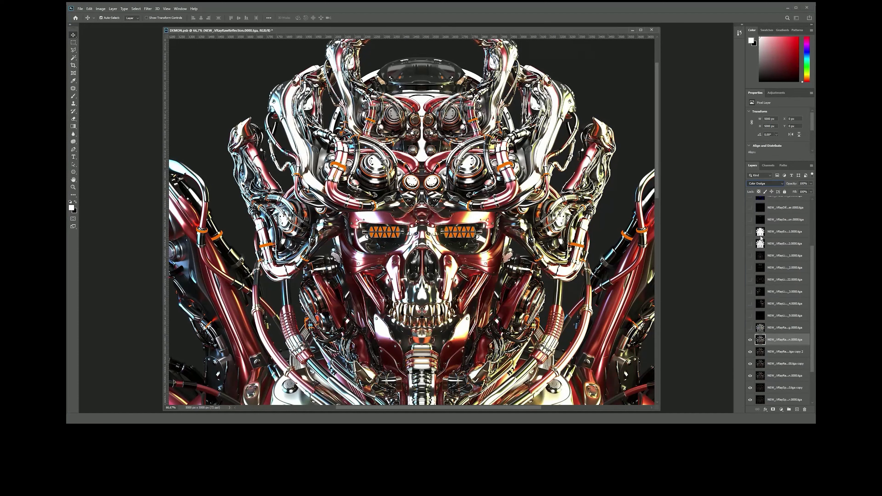
type("1")
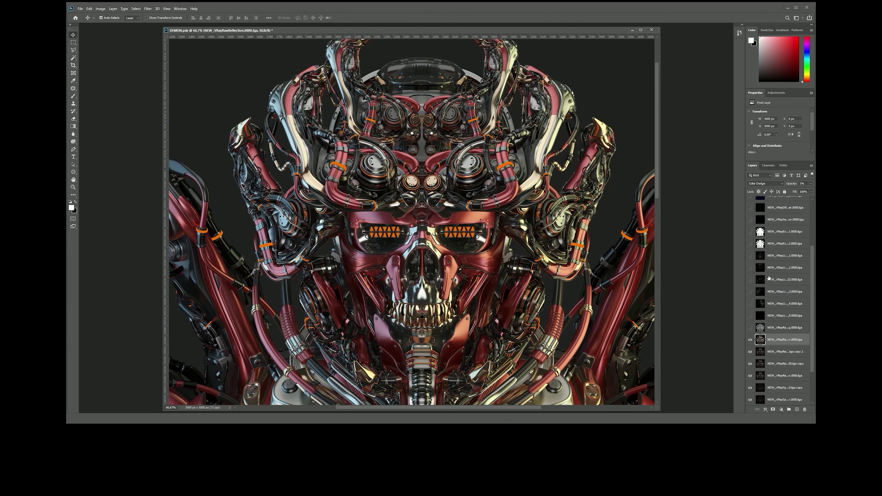
left_click(751, 328)
left_click_drag(514, 277, 529, 172)
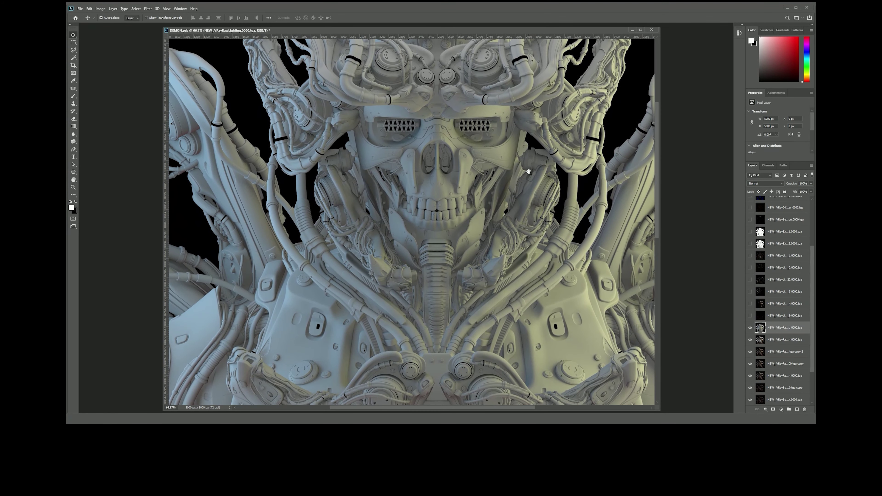
Step: Widen the document window on both sides and reframe the demon's head
scroll(497, 253, "down", 1)
scroll(498, 251, "down", 2)
scroll(498, 250, "up", 1)
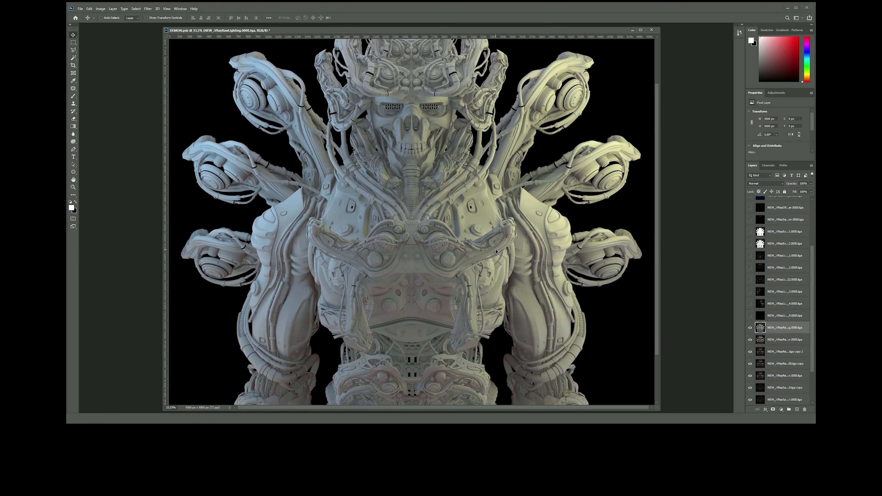
scroll(499, 248, "up", 1)
scroll(498, 249, "up", 1)
scroll(556, 232, "up", 3)
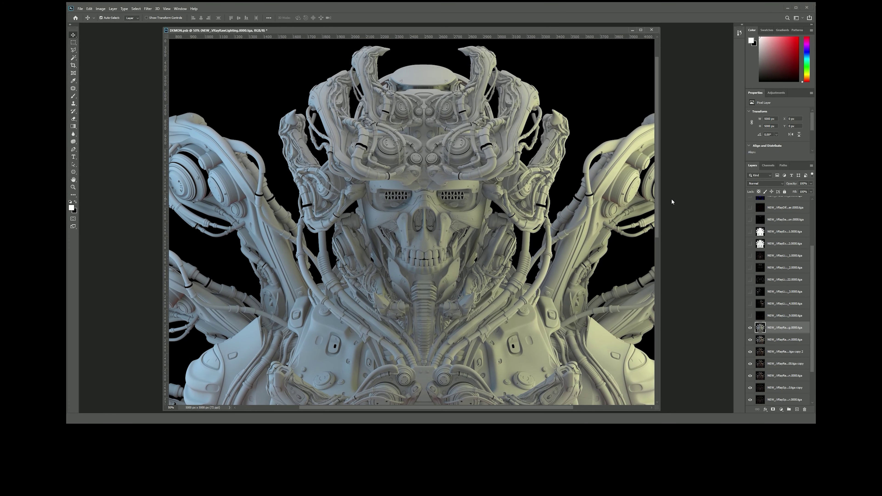
left_click_drag(660, 203, 694, 204)
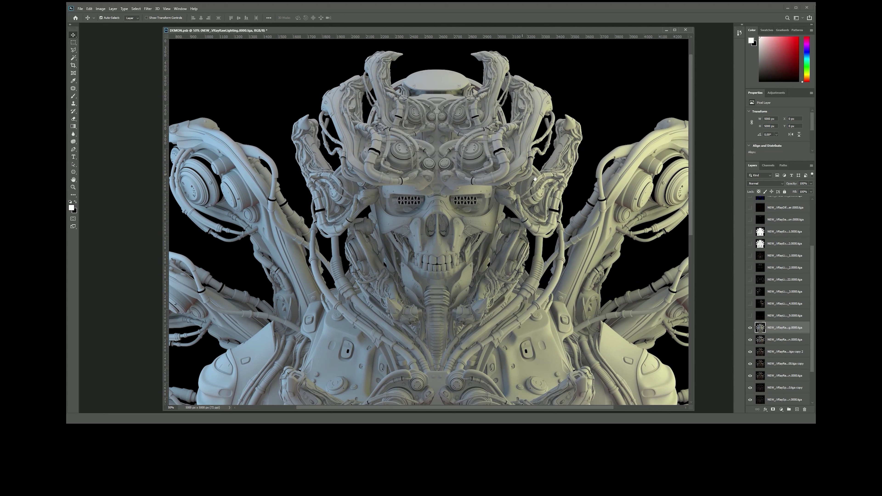
left_click_drag(163, 220, 102, 220)
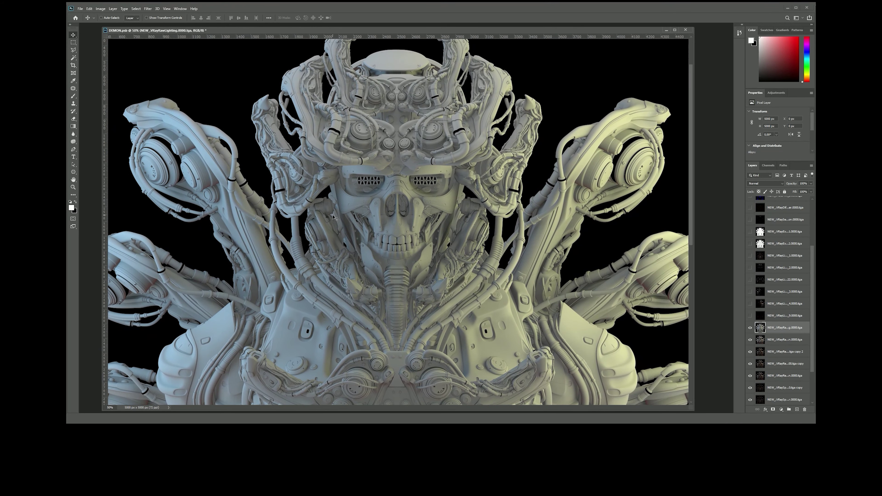
left_click_drag(333, 217, 369, 217)
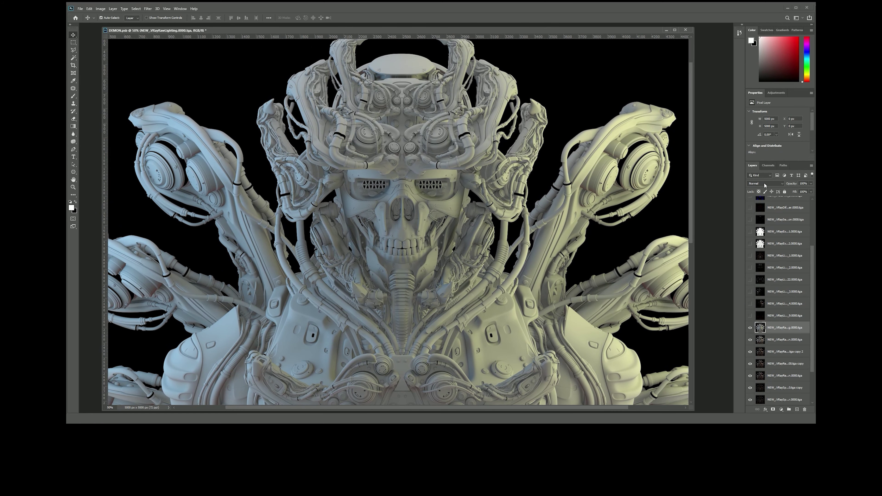
Step: Blend the grey lighting pass in Soft Light at 30% opacity
left_click(766, 183)
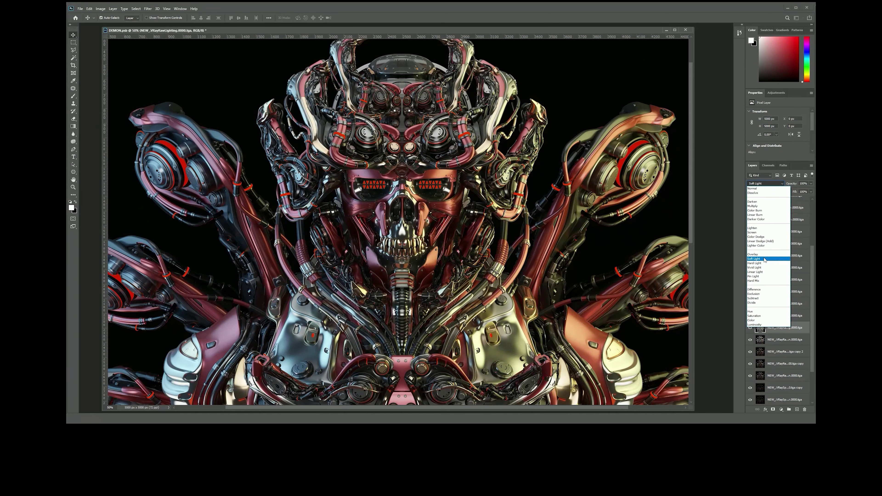
left_click(763, 258)
left_click(750, 327)
left_click(751, 328)
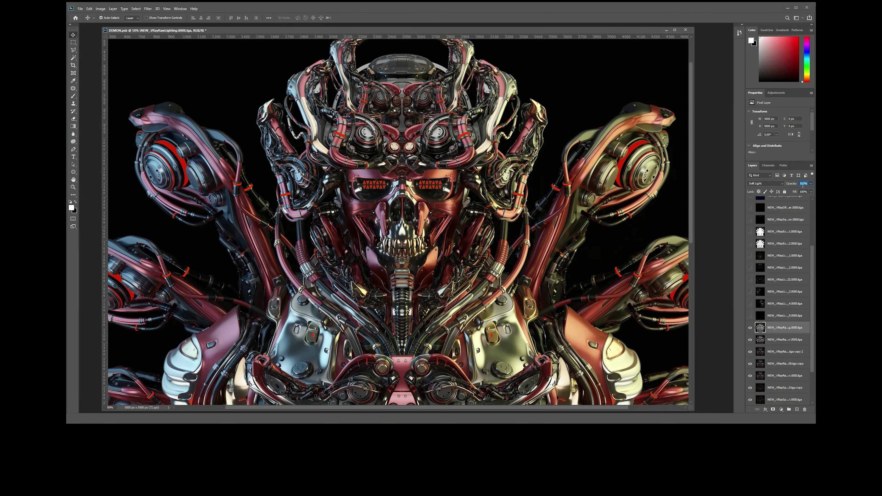
type("0")
key("Return")
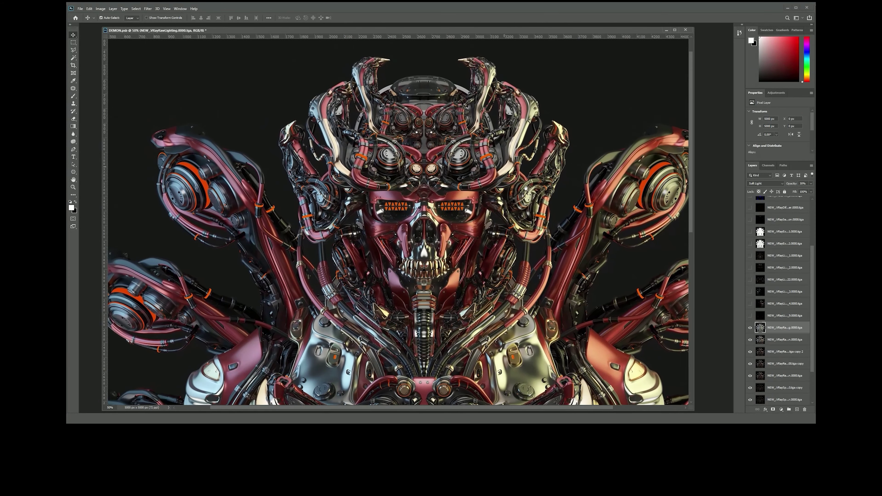
left_click(767, 317)
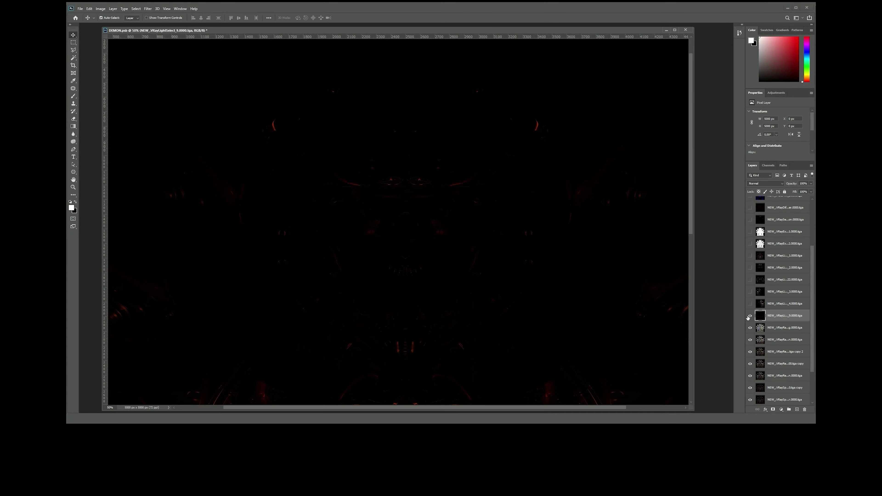
Step: Set VRayLightSelect_9 to Linear Dodge (Add) and compare its glow on the mouth
scroll(477, 244, "down", 3)
scroll(477, 244, "up", 2)
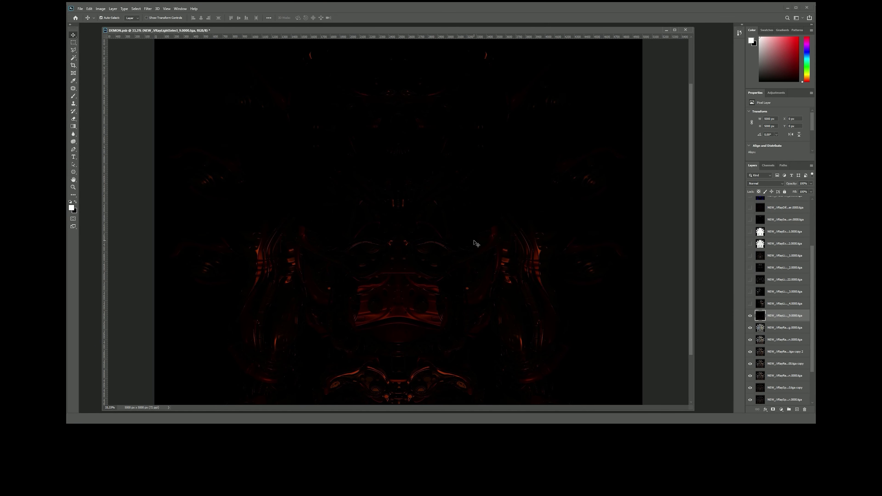
left_click(765, 183)
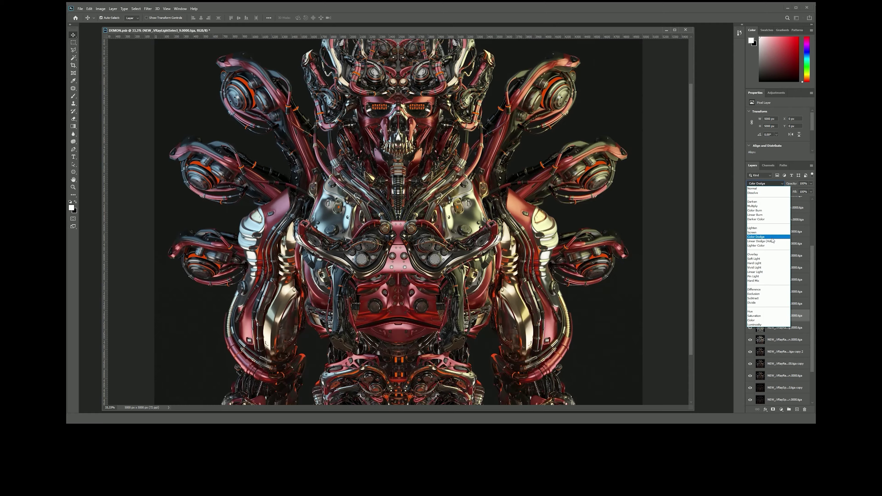
left_click(772, 242)
scroll(570, 310, "up", 1)
mouse_move(570, 310)
left_mouse_down()
mouse_move(570, 135)
mouse_move(577, 262)
left_mouse_up()
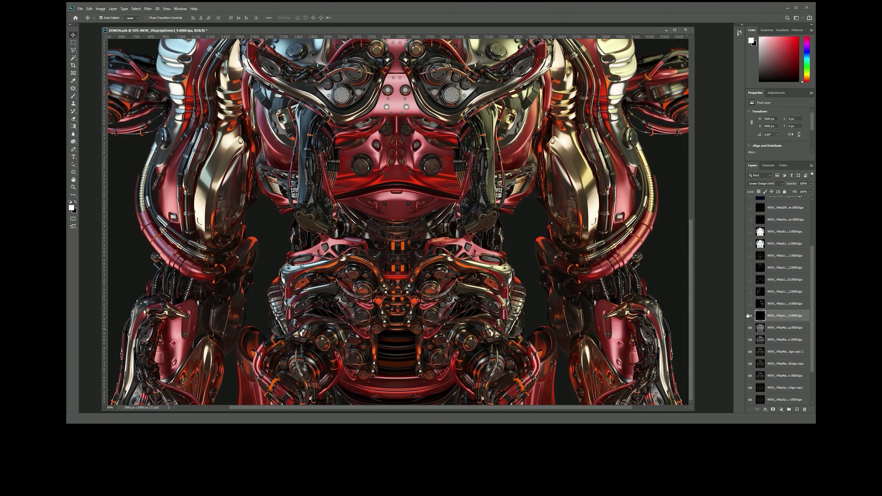
left_click(750, 316)
left_click(750, 316)
Step: Widen the document window and give the pass 40% opacity
left_click_drag(694, 314, 720, 315)
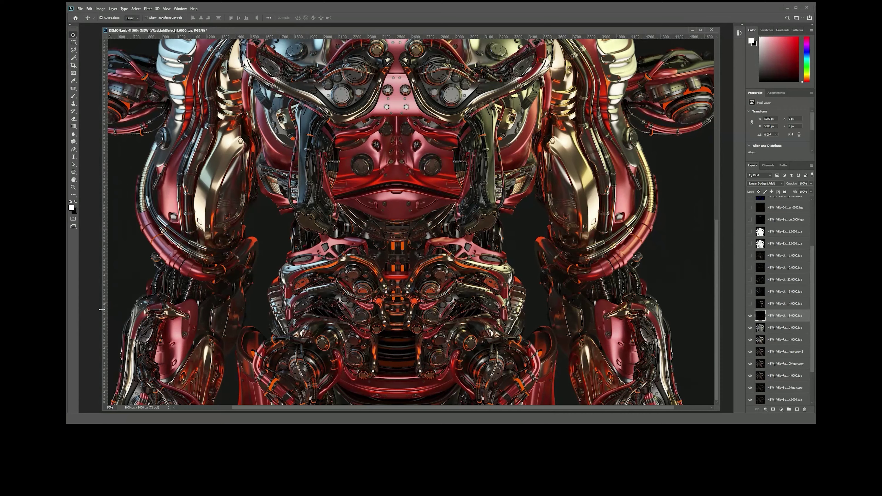
left_click_drag(102, 309, 92, 310)
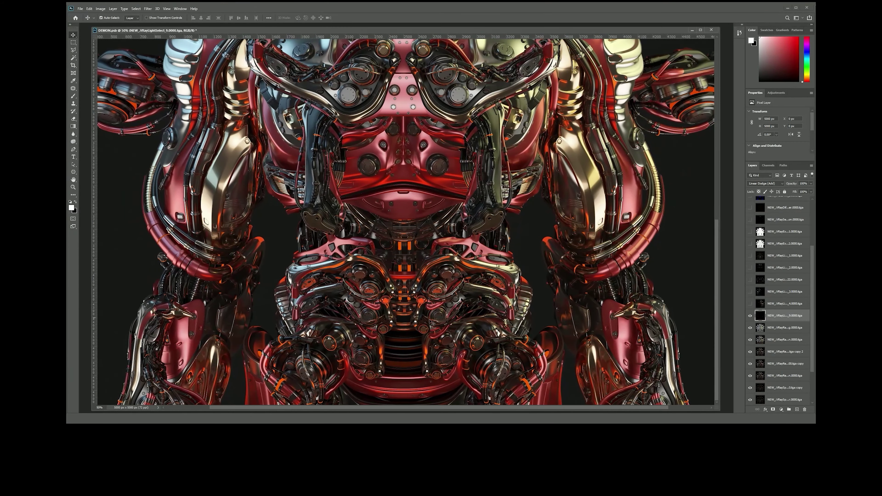
left_click(751, 315)
type("0")
key("Return")
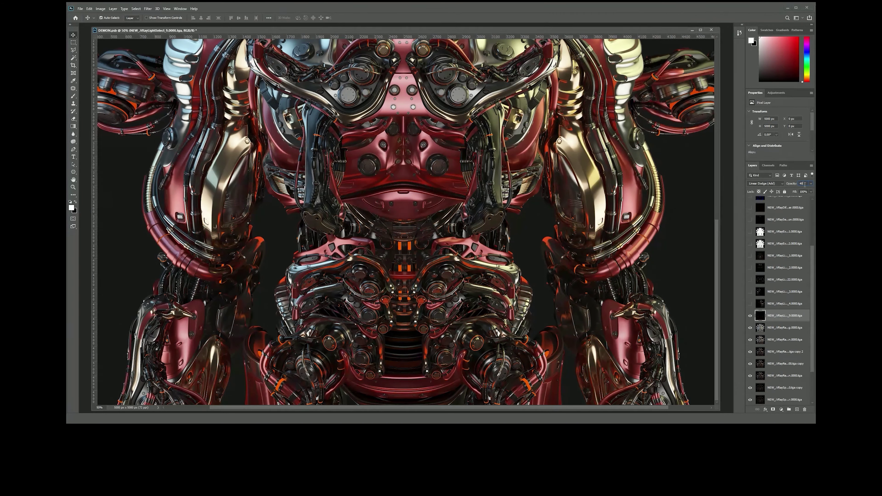
left_click(772, 303)
key("ctrl+0")
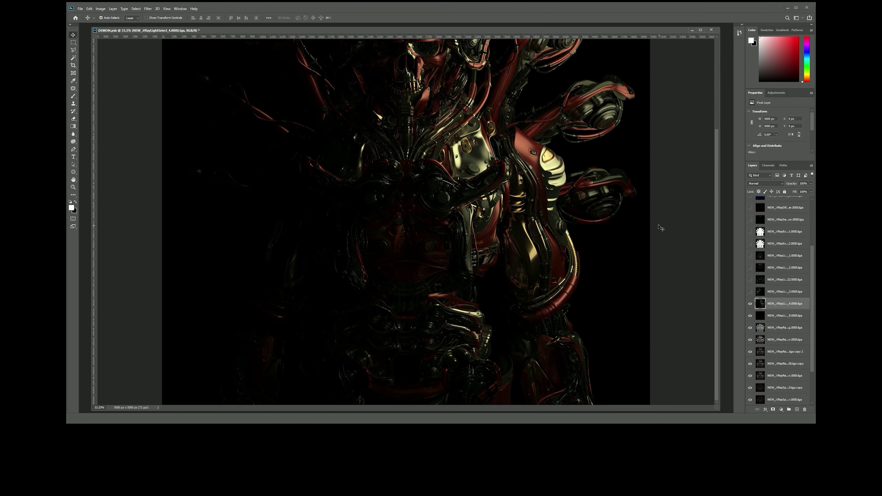
Step: Frame the skull and set VRayLightSelect_4 to Linear Dodge (Add) at 30% opacity
key("ctrl+plus")
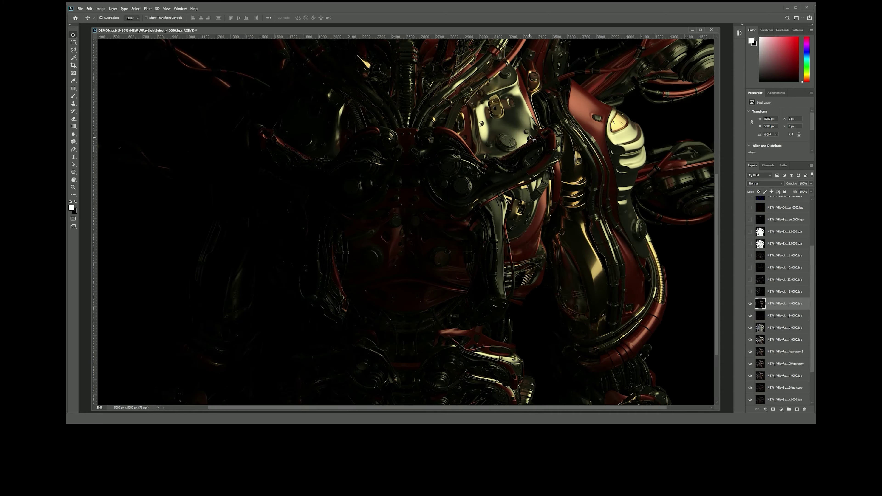
mouse_move(538, 153)
left_mouse_down()
mouse_move(507, 208)
mouse_move(642, 268)
left_mouse_up()
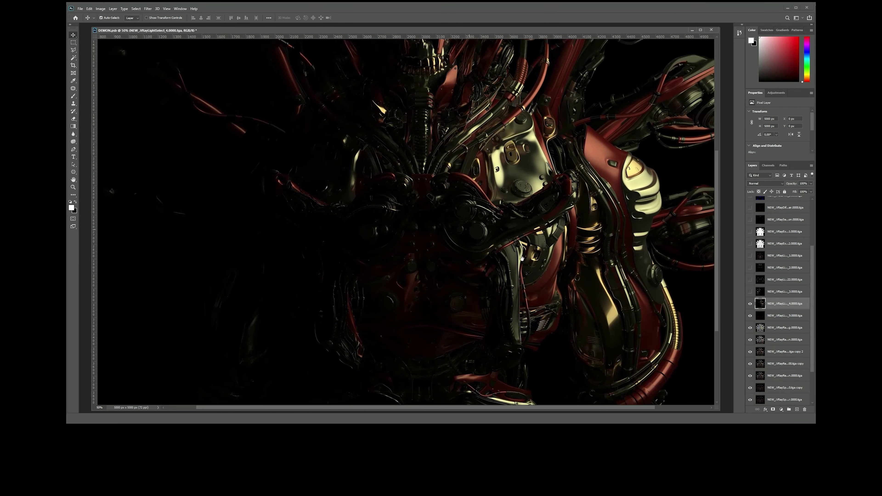
left_click(772, 184)
left_click(771, 242)
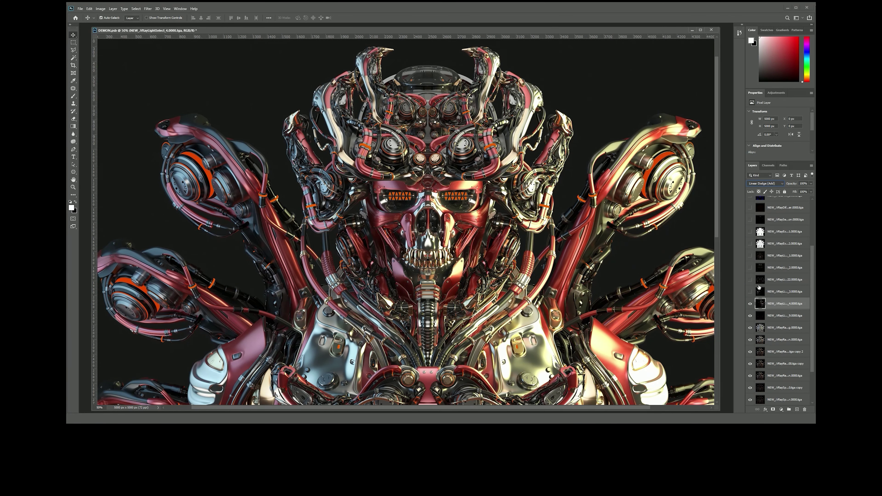
type("30")
key("Return")
Step: Compare the pass on and off over the chest, then show VRayLightSelect_3
left_click(750, 304)
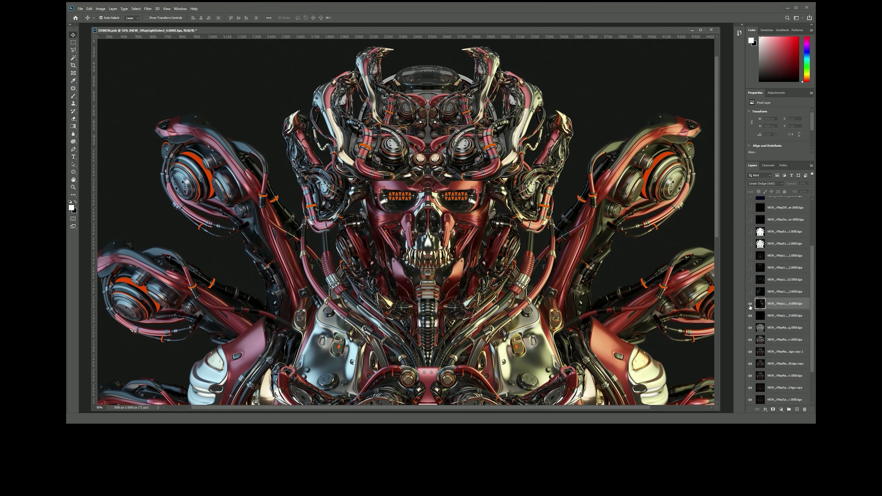
left_click(750, 304)
left_click_drag(735, 395, 655, 266)
left_click(750, 304)
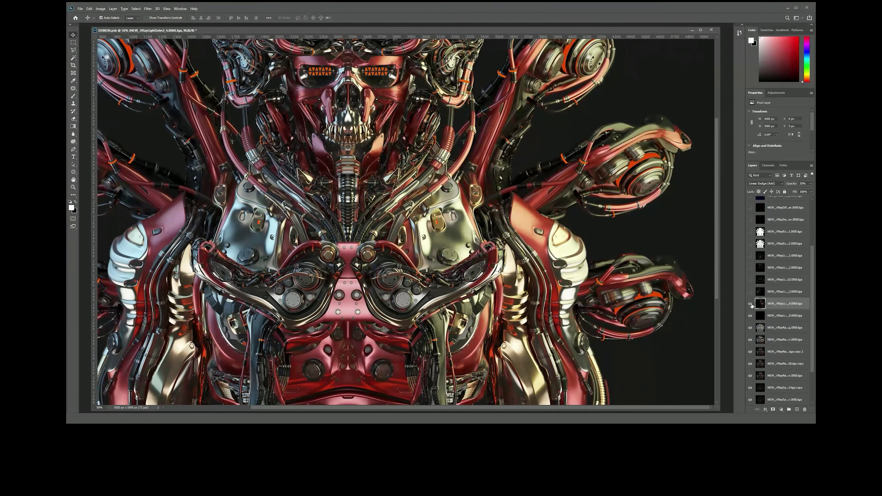
left_click(750, 305)
left_click(750, 292)
left_click(781, 292)
key("ctrl+minus")
mouse_move(522, 192)
left_mouse_down()
mouse_move(522, 113)
mouse_move(527, 171)
left_mouse_up()
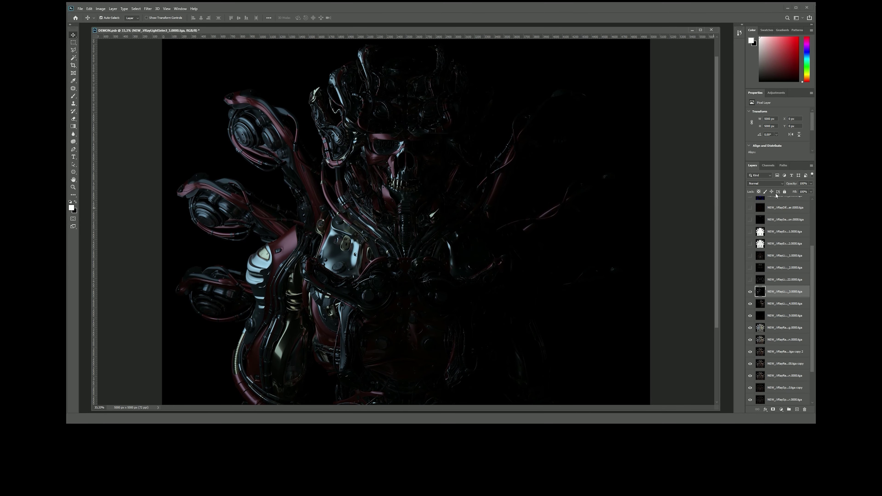
Step: Set VRayLightSelect_3 to Linear Dodge (Add) at 20% opacity
left_click(775, 185)
left_click(761, 241)
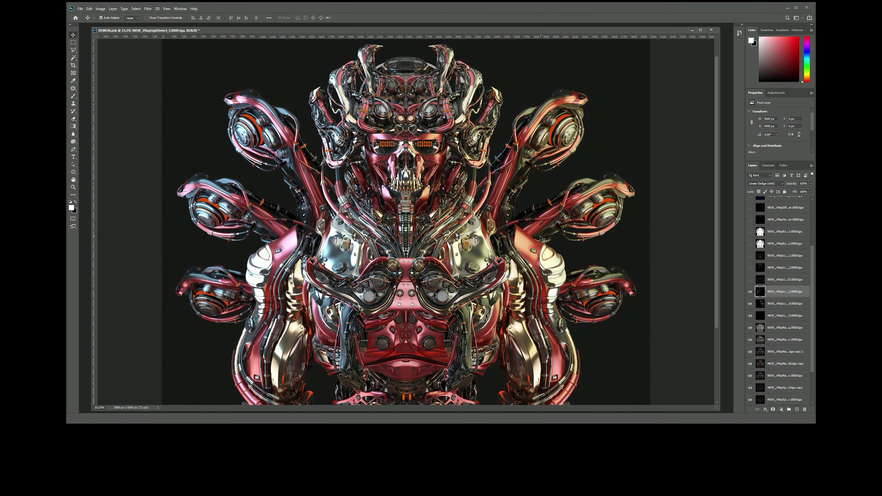
key("ctrl+plus")
left_click_drag(488, 192, 532, 251)
left_click(751, 292)
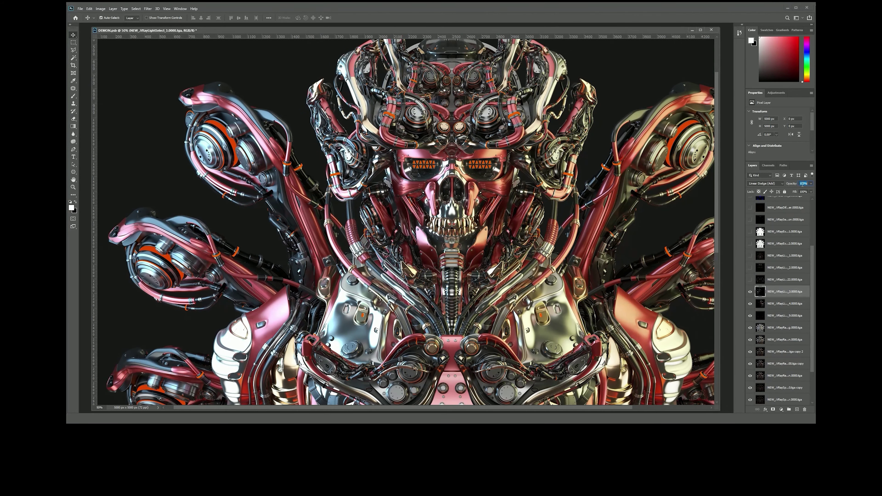
type("20")
key("Return")
Step: Show and select VRayLightSelect_22 and reframe the view on the skull
left_click(767, 304)
left_click_drag(751, 304, 750, 292)
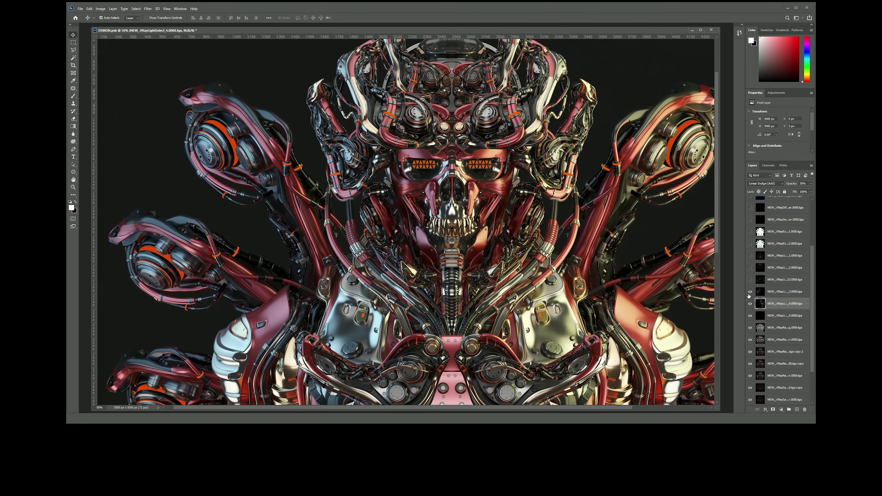
left_click(750, 279)
left_click(782, 280)
key("ctrl+minus")
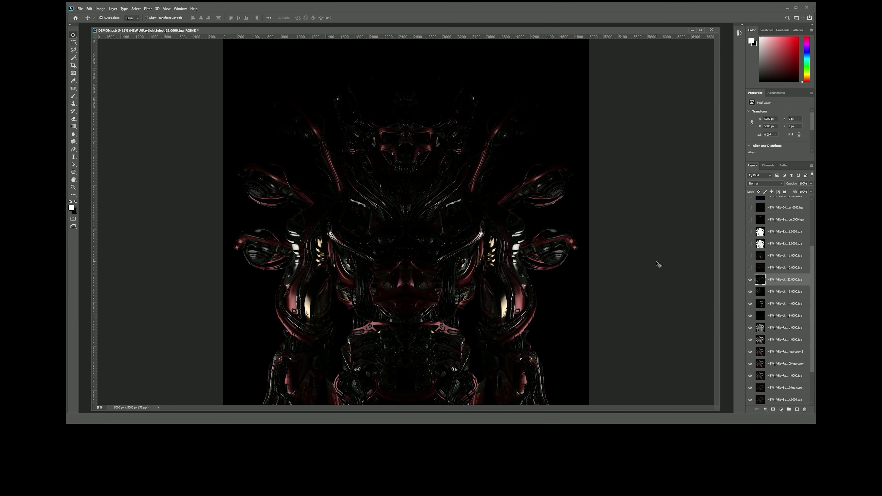
key("ctrl+plus")
mouse_move(590, 153)
left_mouse_down()
mouse_move(581, 270)
mouse_move(566, 276)
left_mouse_up()
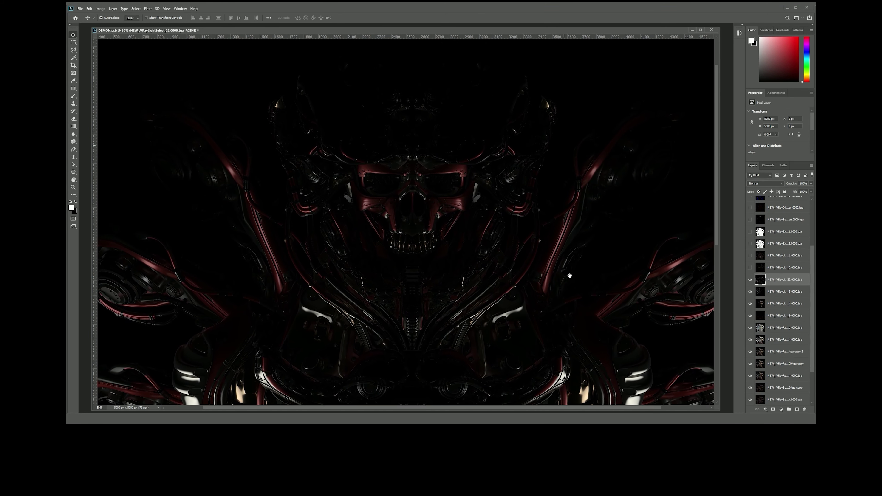
left_click_drag(549, 193, 546, 198)
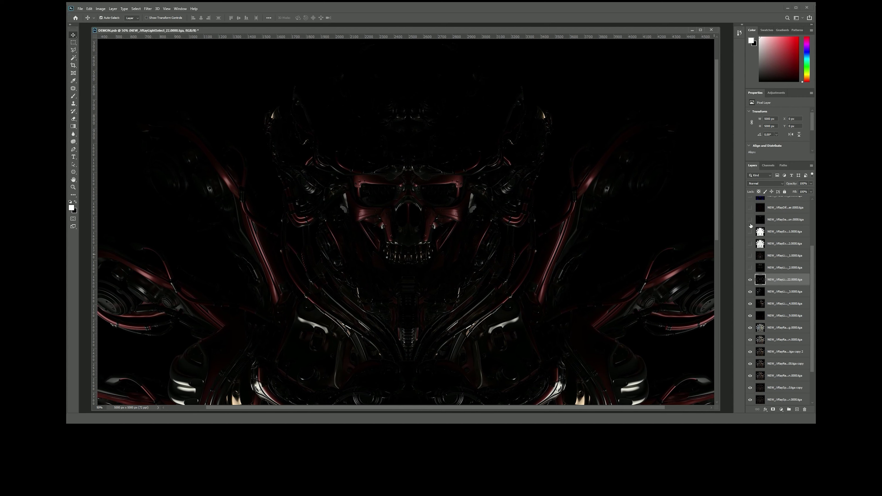
Step: Set VRayLightSelect_22 to Linear Dodge (Add) at 20% and compare the side arms
left_click(765, 184)
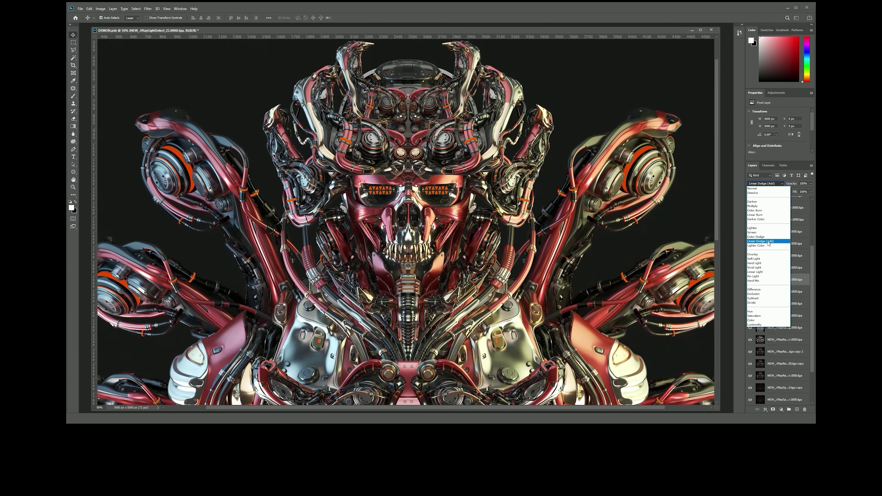
left_click(769, 243)
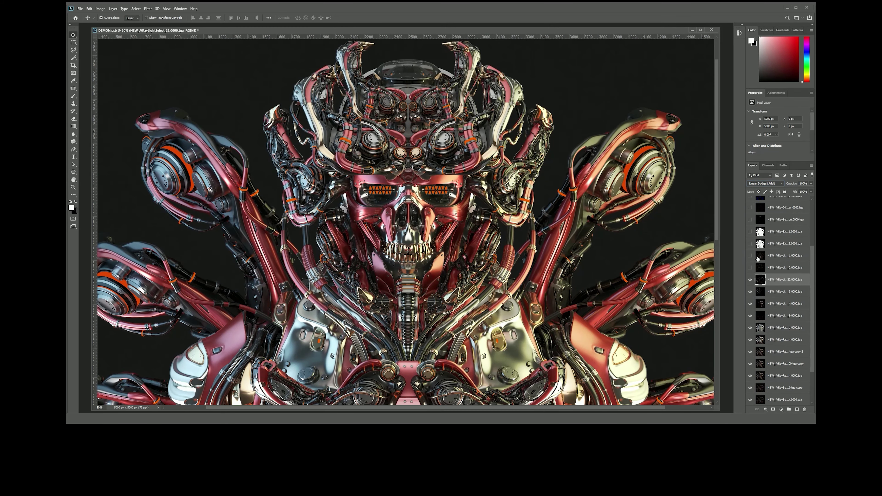
left_click(750, 280)
left_click(751, 280)
type("0")
key("Return")
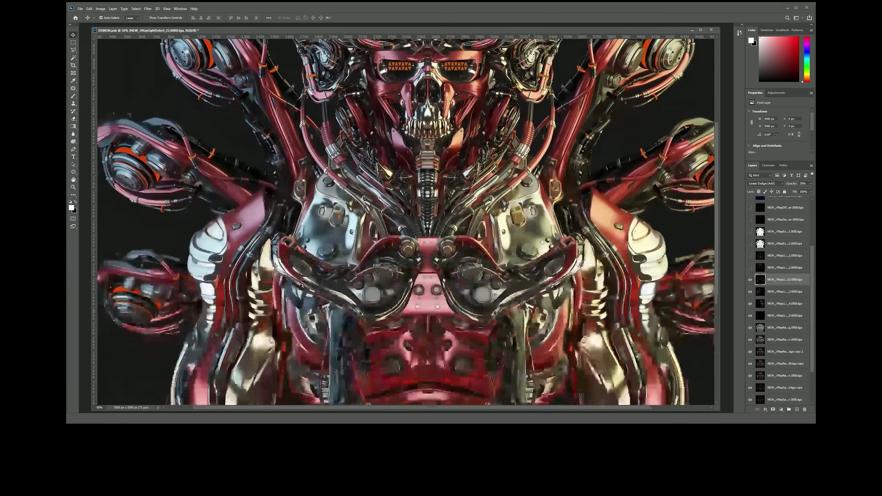
scroll(542, 242, "down", 5)
left_click(751, 281)
left_click(777, 271)
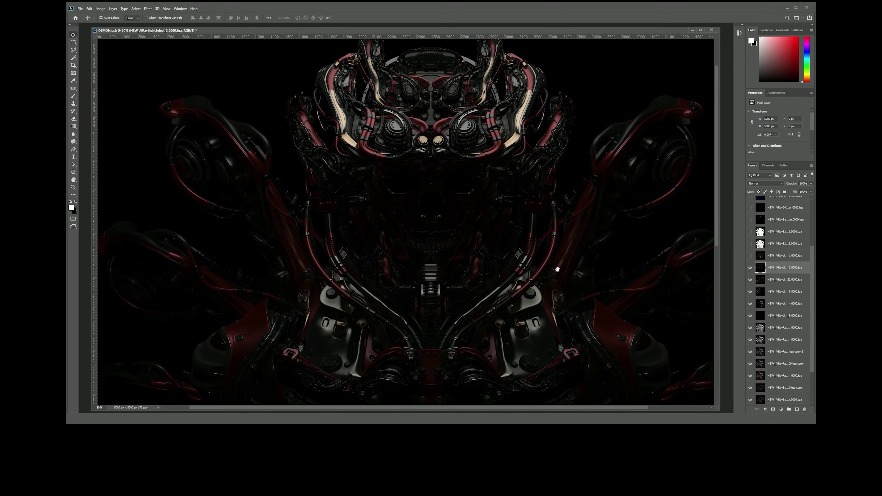
Step: Set VRayLightSelect_2 to Linear Dodge (Add) at 15% opacity and compare it
left_click(766, 184)
left_click(767, 242)
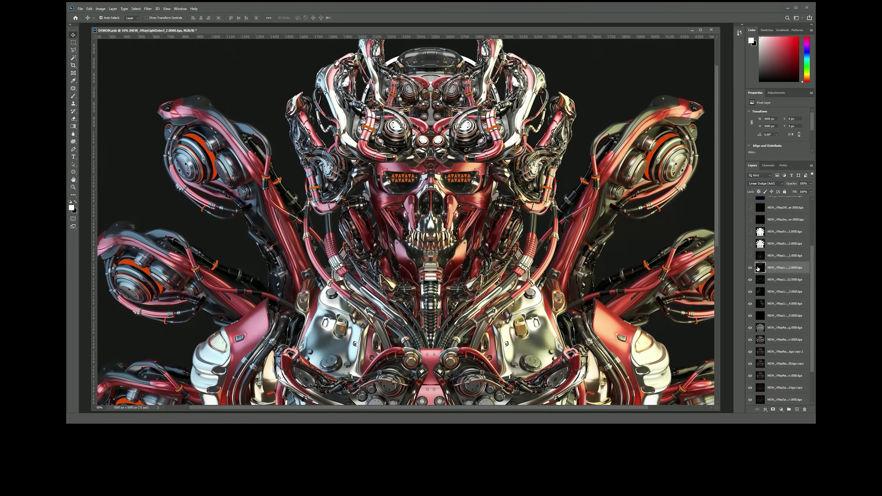
left_click(751, 268)
left_click(750, 268)
left_click(751, 268)
type("5")
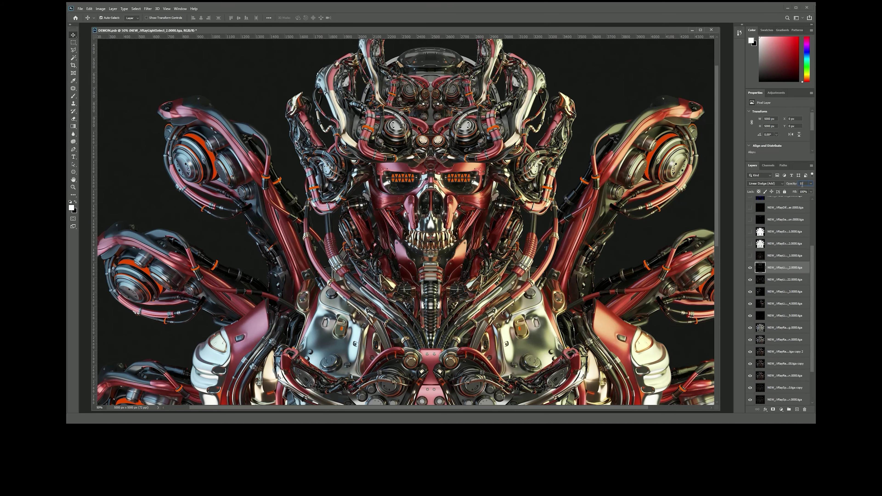
Step: Show VRayLightSelect_1 and blend it as Linear Dodge (Add) with lowered opacity
left_click(751, 255)
left_click(782, 255)
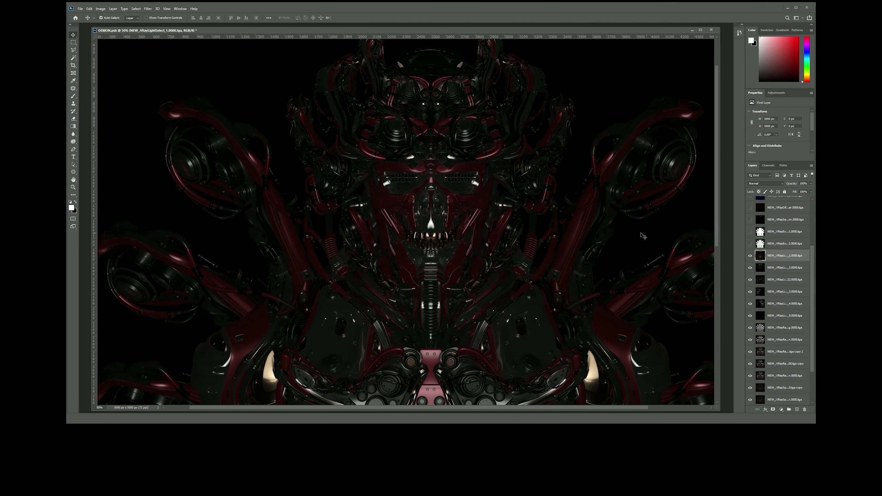
left_click(767, 184)
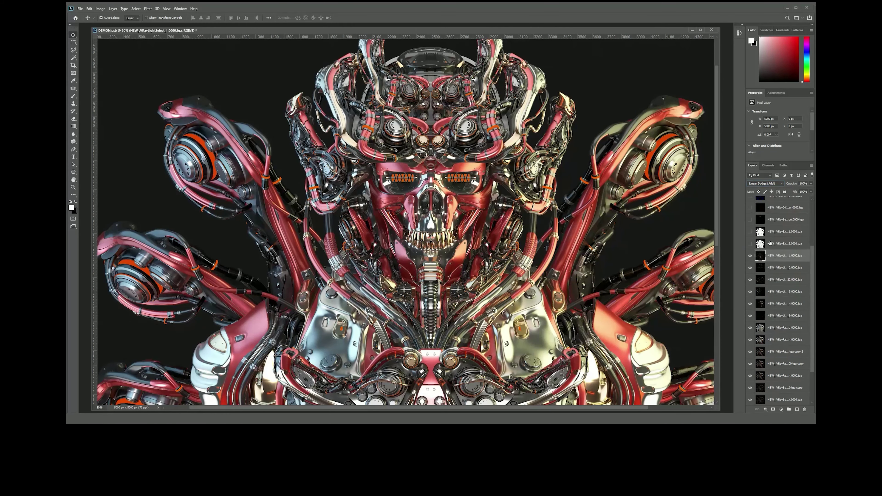
key("ctrl+minus")
left_click(751, 256)
left_click(750, 256)
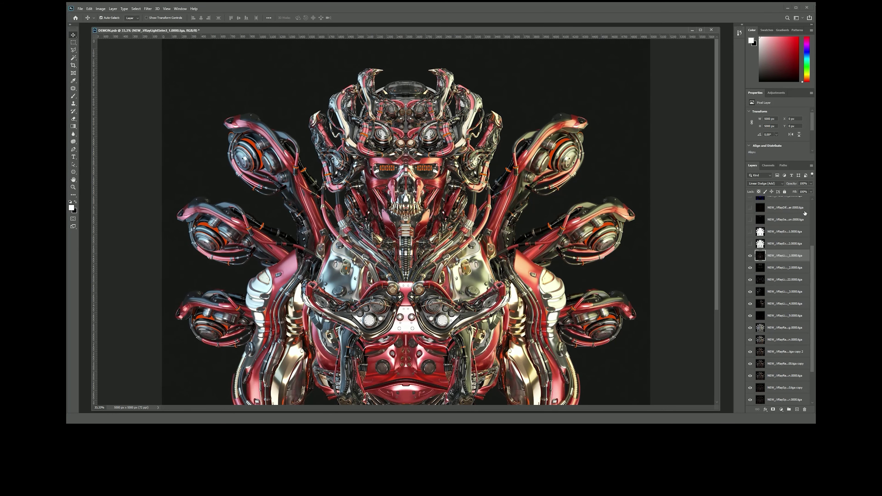
type("3")
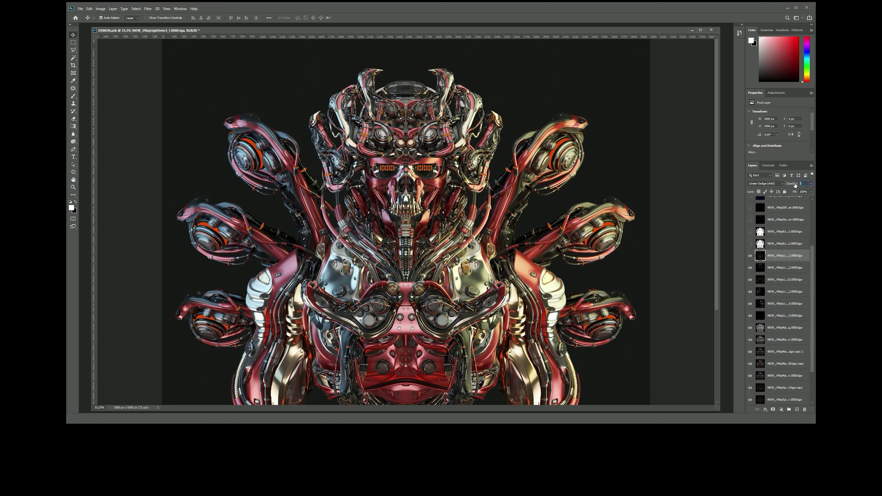
type("5")
left_click(751, 256)
Step: Zoom to 100%, compare, then hide light-select layers _1 through _3
key("ctrl+plus")
key("ctrl+plus")
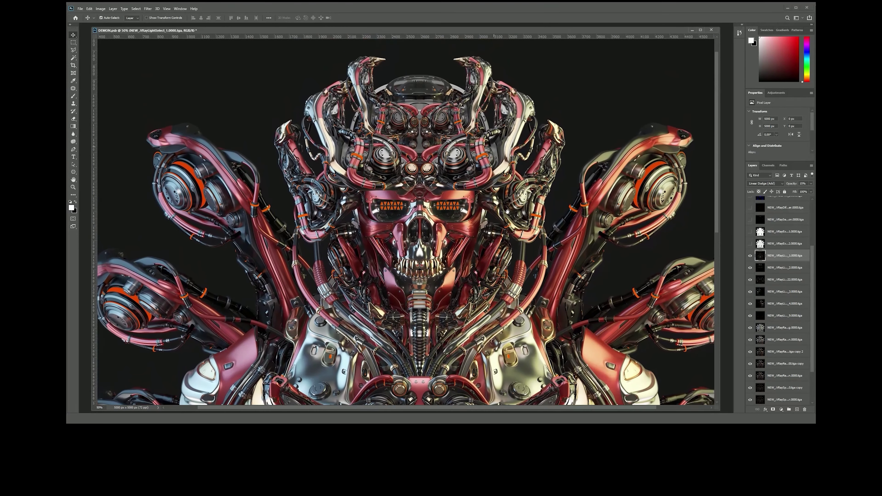
key("ctrl+plus")
scroll(625, 236, "down", 3)
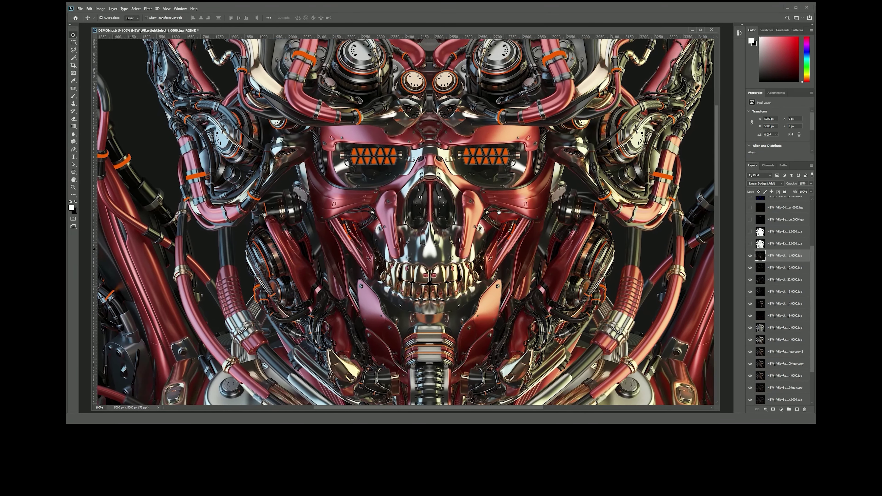
left_click(751, 257)
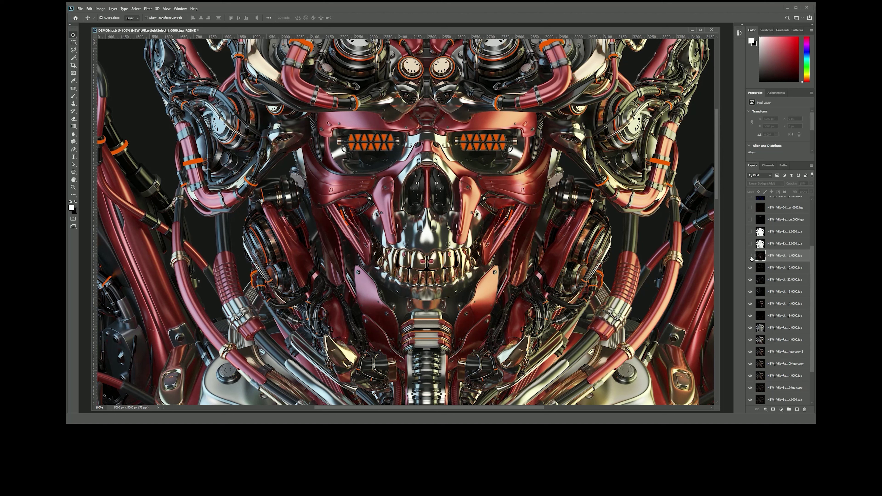
left_click(750, 268)
left_click_drag(751, 256, 750, 294)
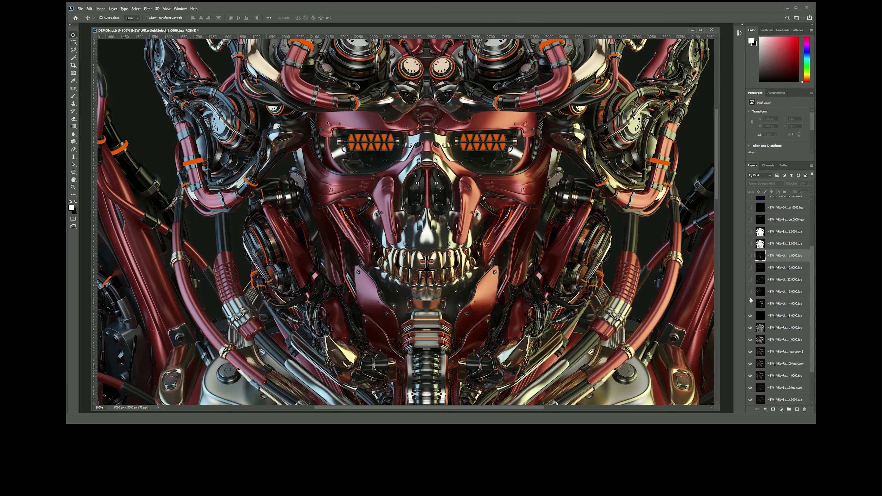
left_click(783, 243)
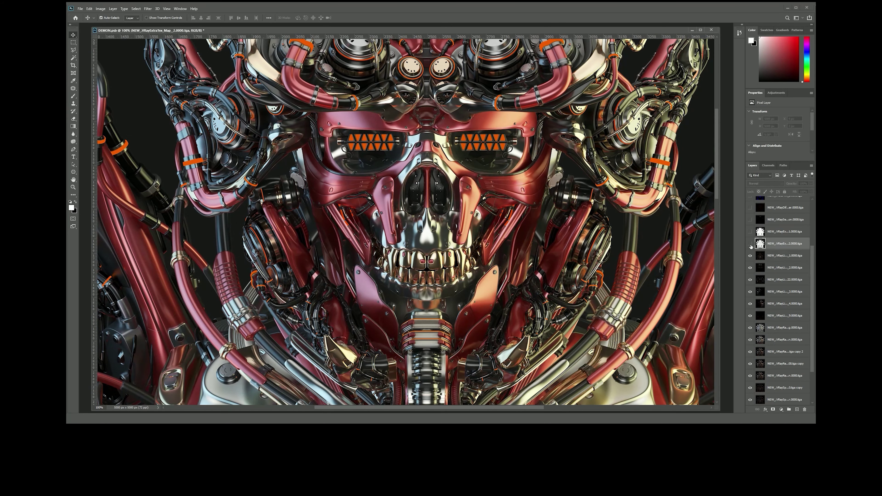
Step: Set ExtraTex 2 to Multiply at lowered opacity and compare it on the chest
left_click(750, 244)
left_click_drag(506, 178, 522, 217)
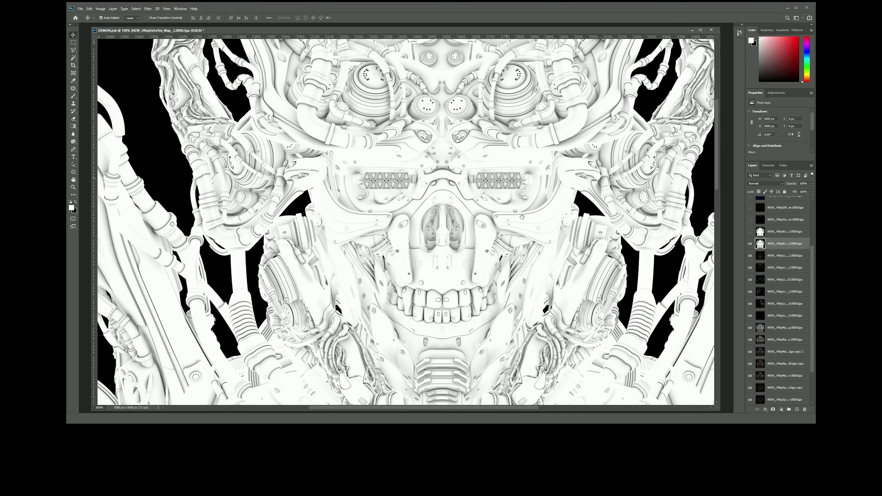
left_click(750, 232)
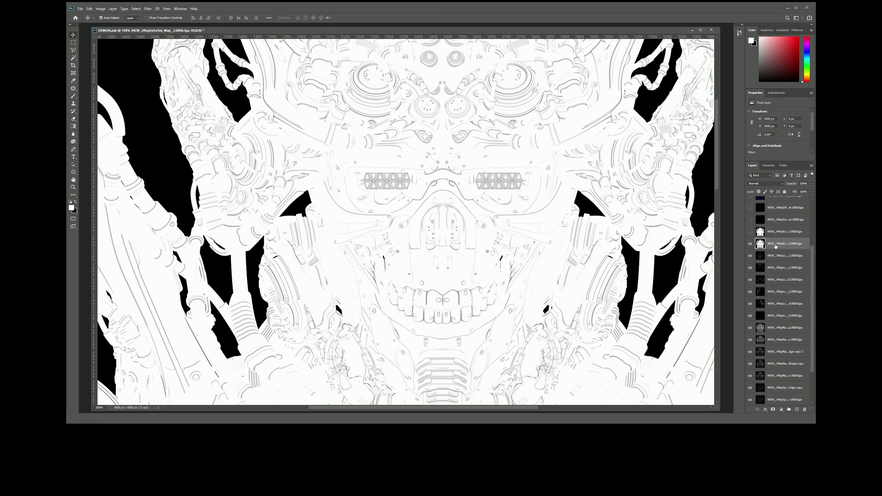
left_click(766, 183)
left_click(775, 203)
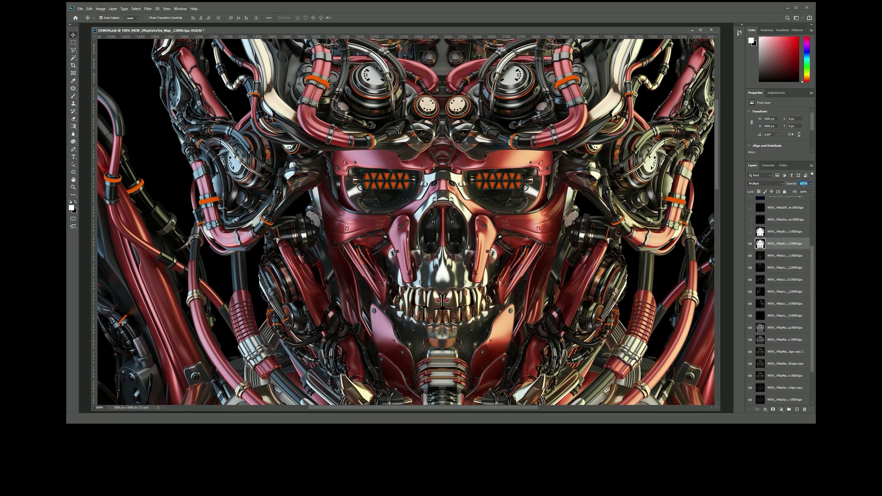
type("4")
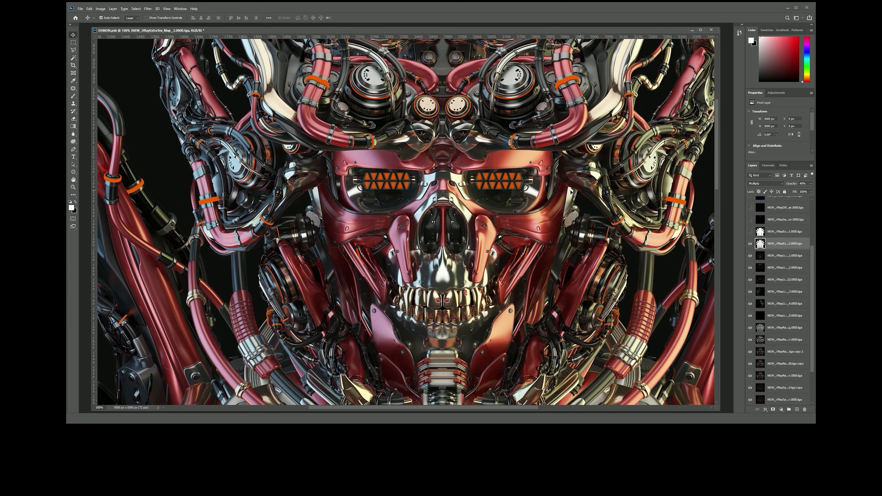
scroll(571, 192, "down", 5)
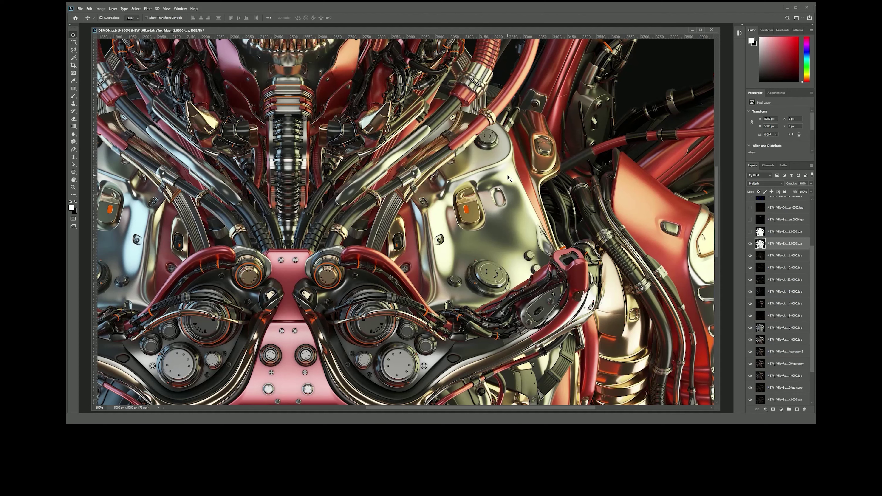
left_click_drag(519, 228, 500, 156)
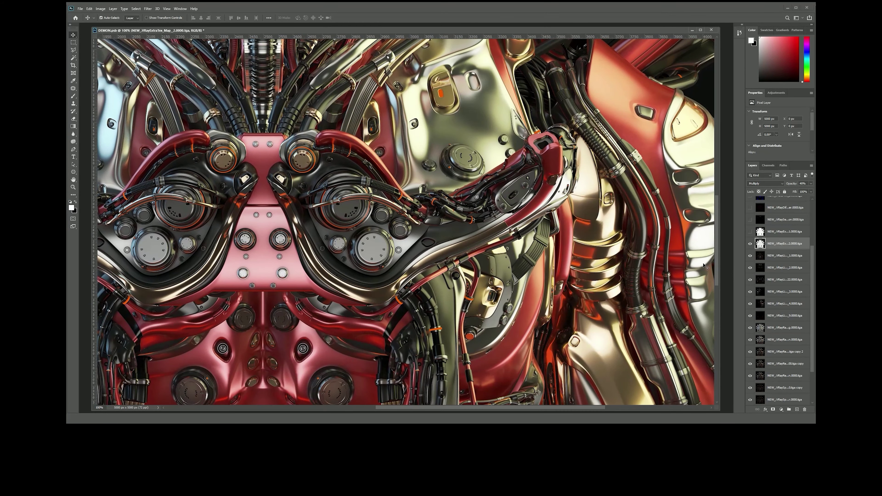
left_click(751, 244)
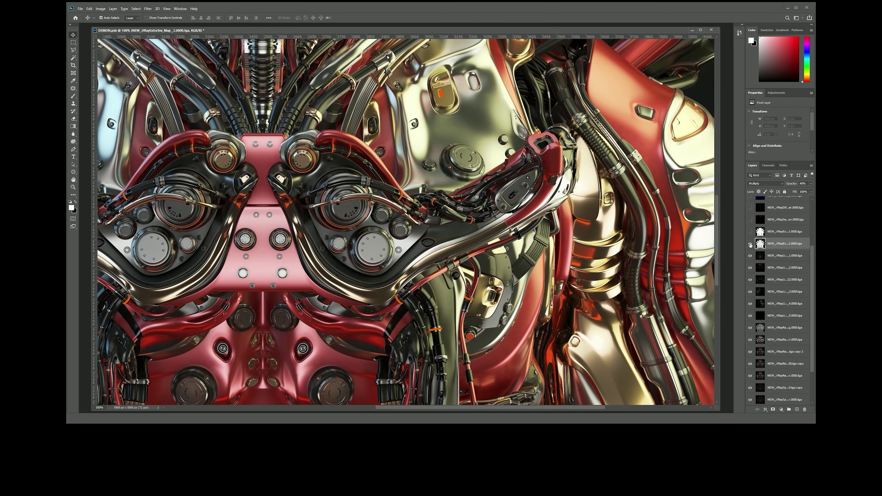
left_click(750, 244)
Step: Set ExtraTex 1 to Multiply at 50% opacity and duplicate the layer
left_click(781, 231)
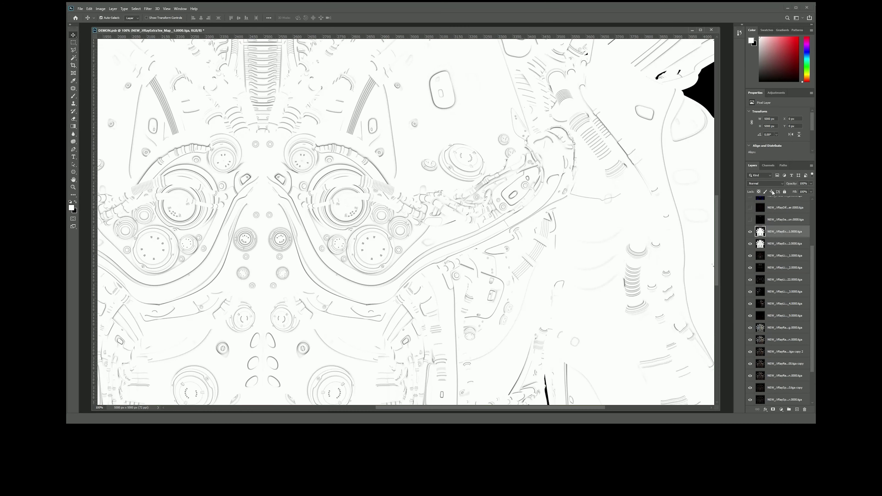
left_click(766, 184)
left_click(761, 207)
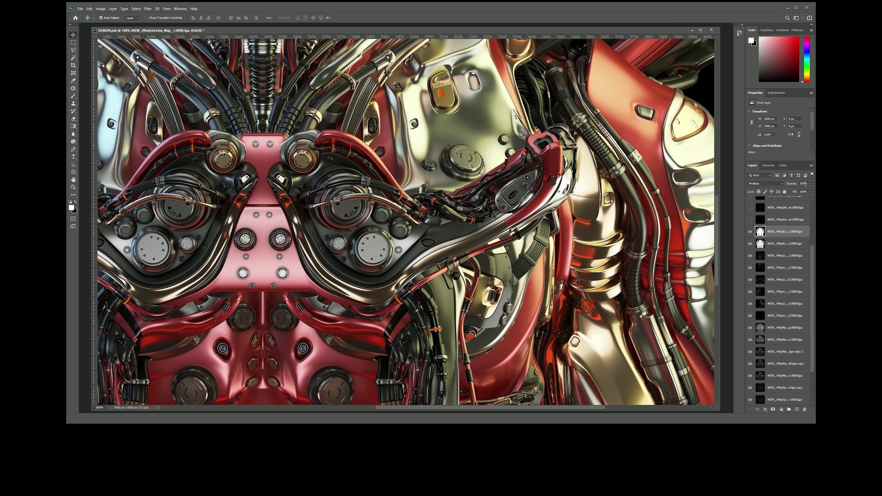
type("0")
key("Return")
key("ctrl+j")
Step: Pan and zoom to inspect the arms, skull and chest, settling at 66.67%
mouse_move(603, 162)
left_mouse_down()
mouse_move(561, 155)
mouse_move(515, 189)
left_mouse_up()
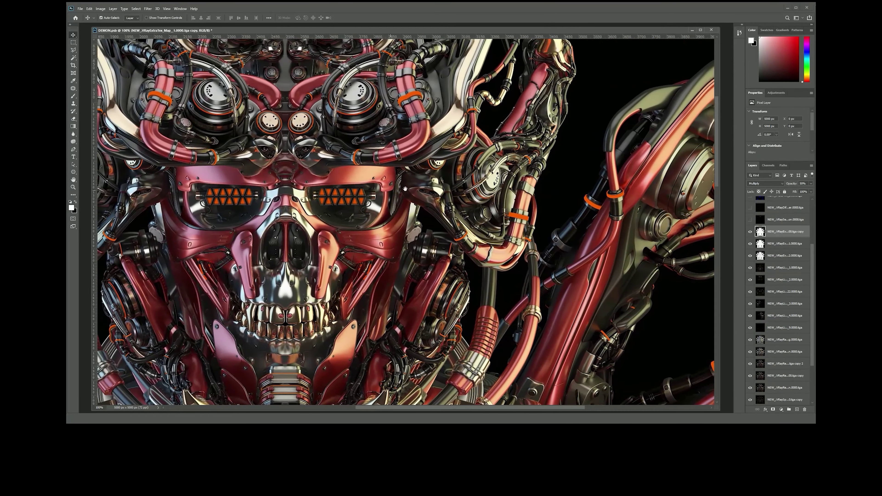
left_click_drag(515, 189, 477, 187)
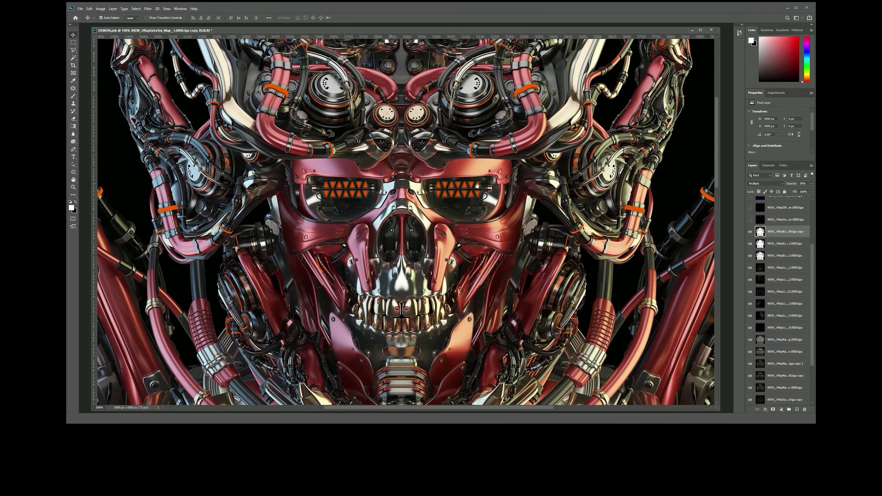
left_click_drag(450, 219, 462, 180)
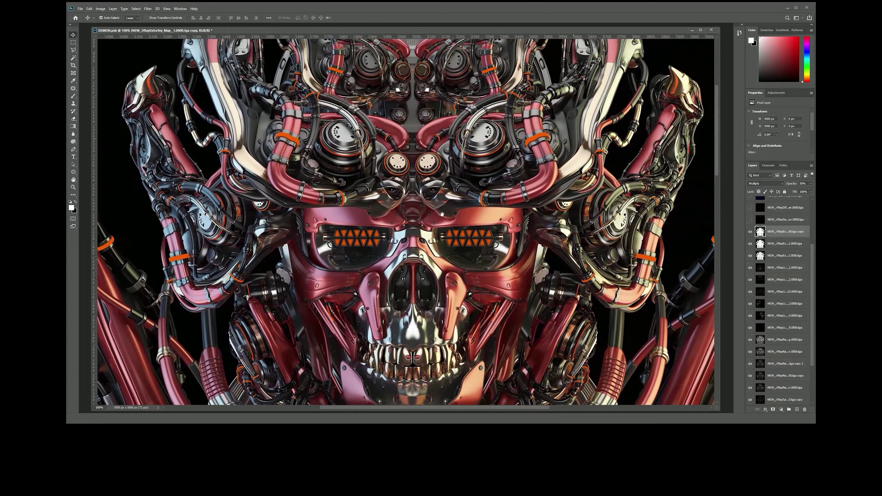
key("ctrl+0")
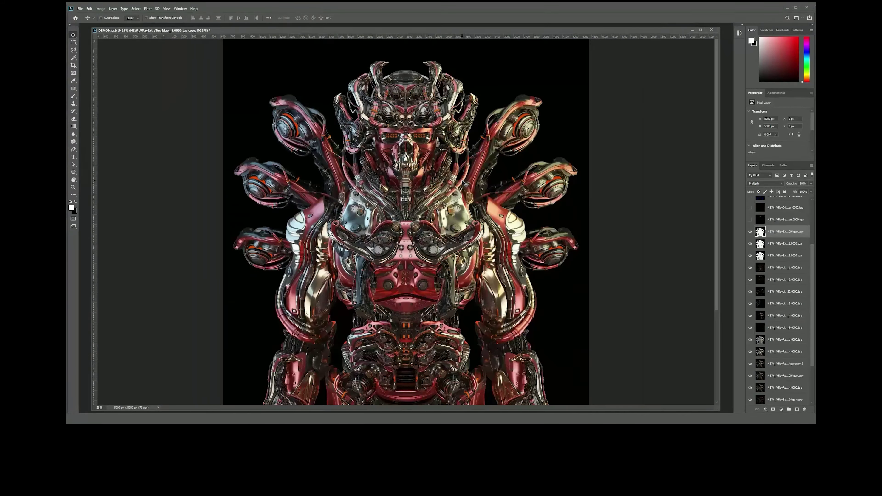
key("ctrl+1")
left_click_drag(480, 174, 499, 235)
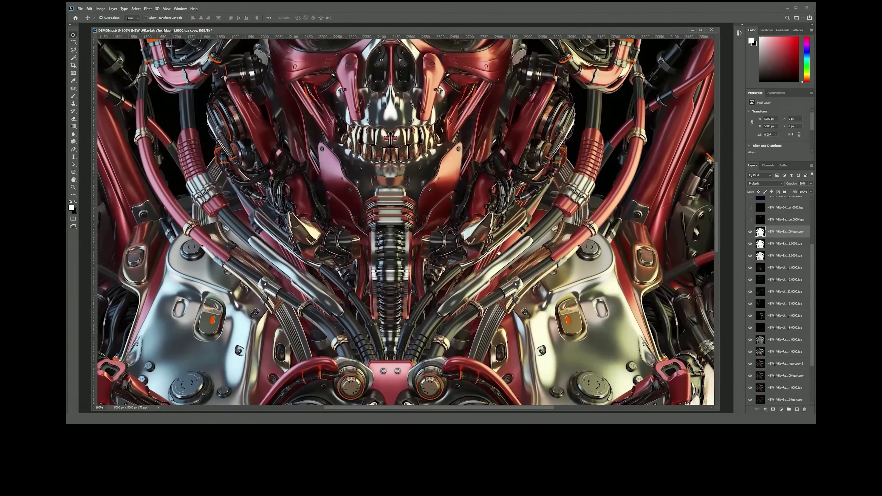
key("ctrl+minus")
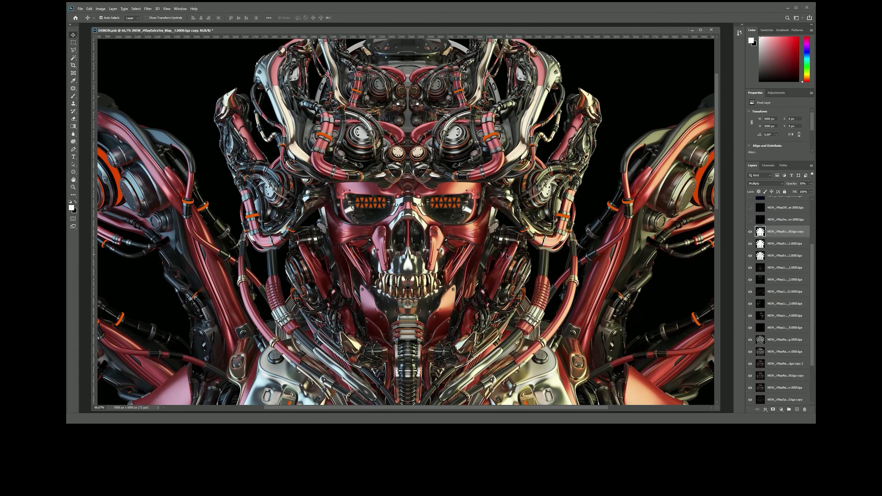
left_click_drag(507, 257, 516, 223)
scroll(783, 278, "up", 2)
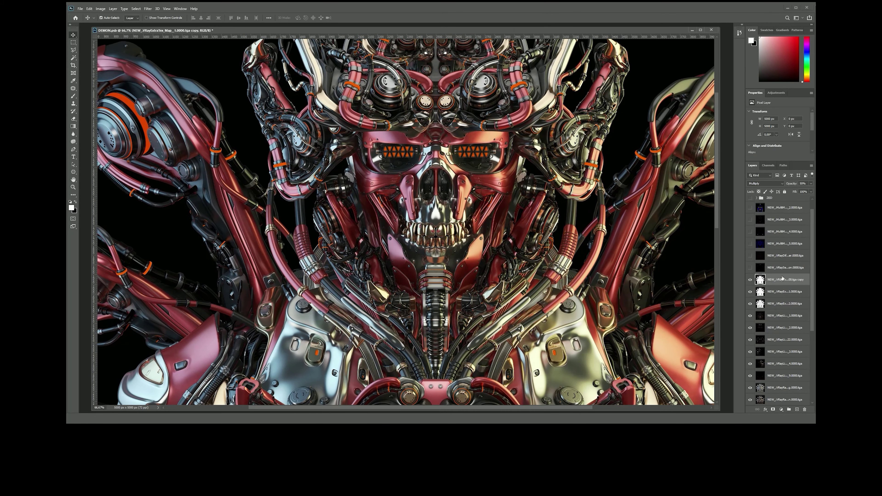
scroll(785, 282, "up", 1)
left_click(751, 280)
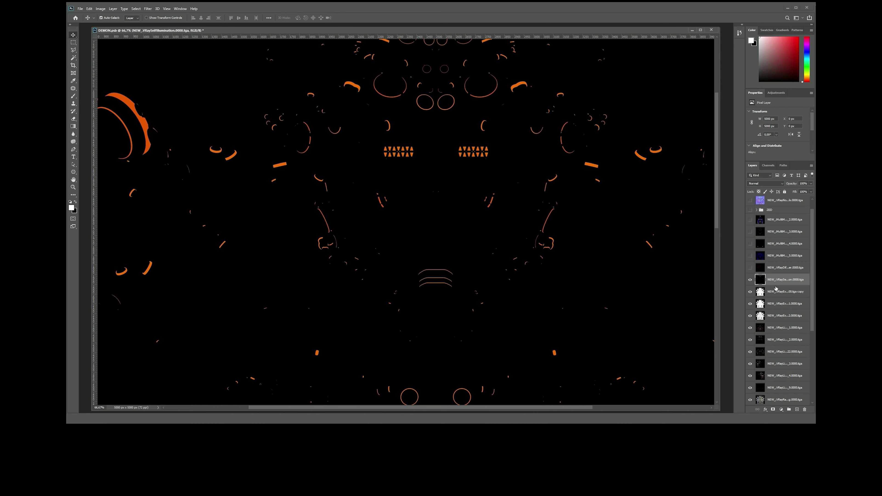
Step: Duplicate the self-illumination pass and set the first copy to Color Dodge
left_click_drag(544, 266, 553, 240)
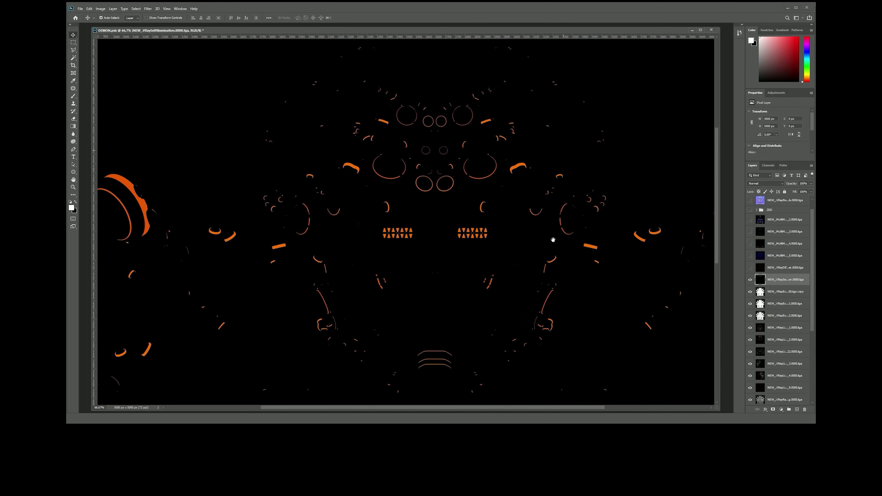
key("ctrl+j")
key("ctrl+j")
key("ctrl+j")
left_click(750, 279)
left_click(750, 316)
left_click(782, 303)
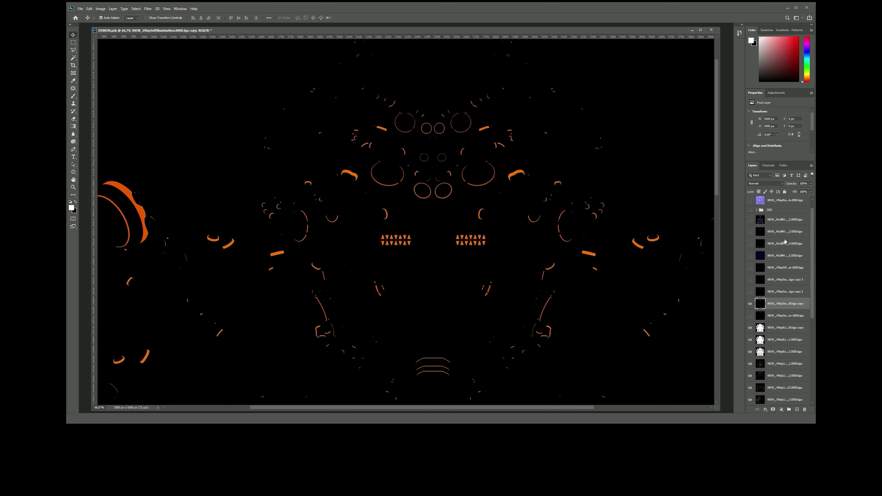
left_click(778, 185)
left_click(765, 236)
Step: Zoom in on the face and eyes and bring up the Filter > Blur submenu
key("ctrl+plus")
key("ctrl+plus")
scroll(555, 253, "down", 3)
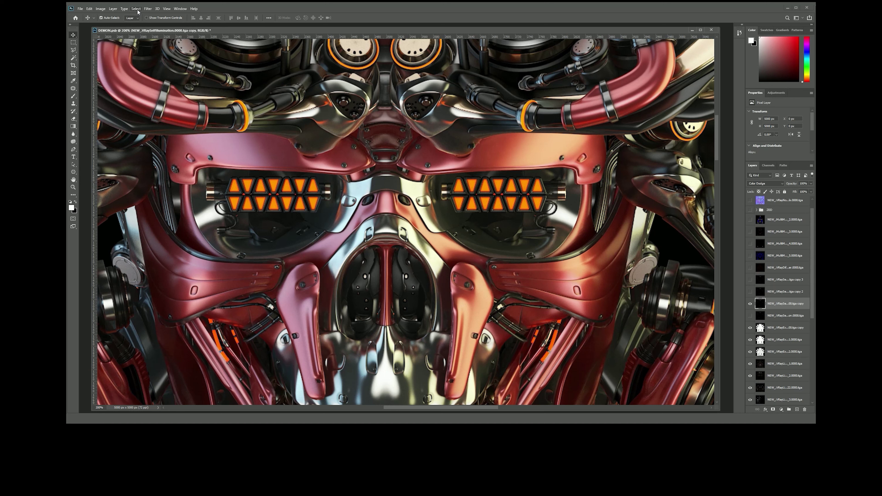
left_click(148, 9)
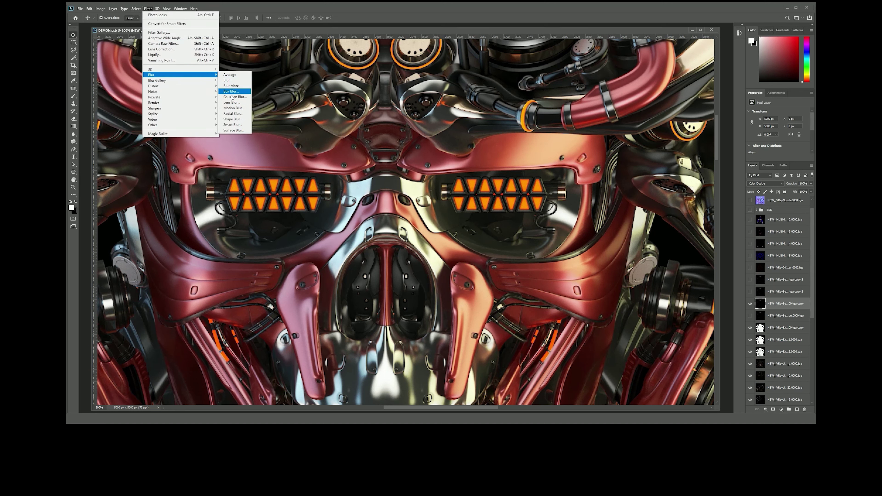
Step: Apply a 3-pixel Gaussian Blur to the glow copy and set it to 50% opacity
left_click(232, 97)
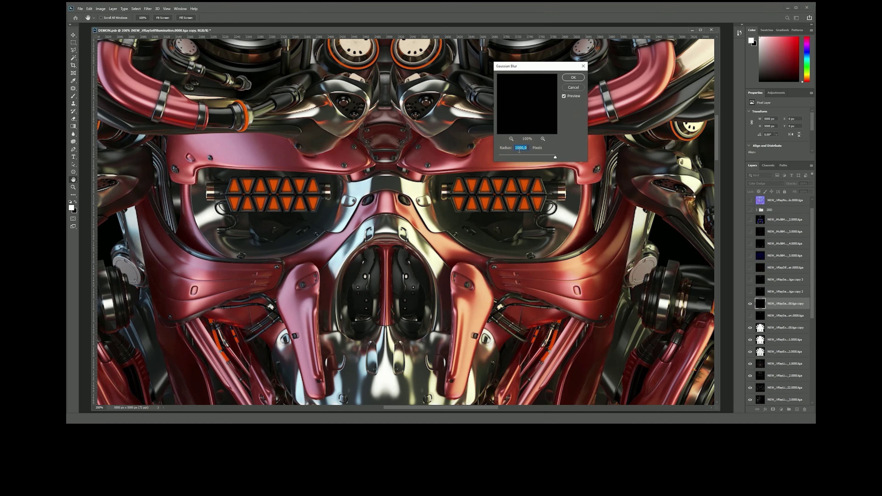
type("3")
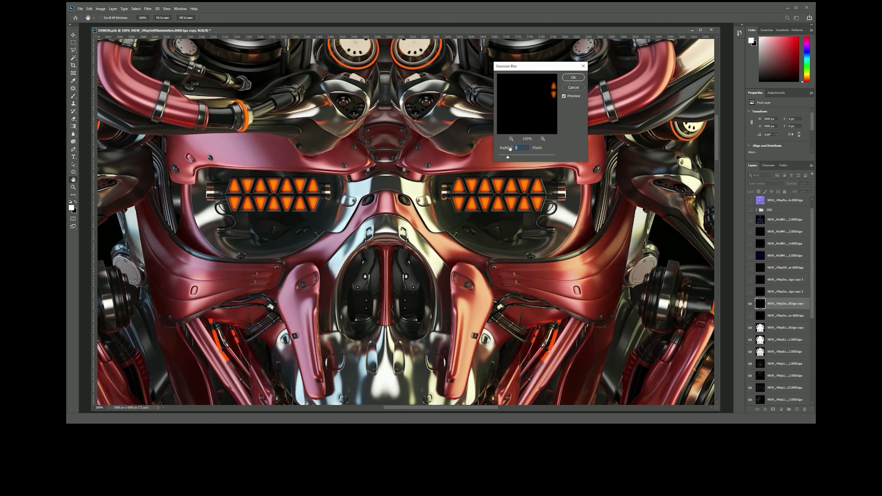
left_click(574, 78)
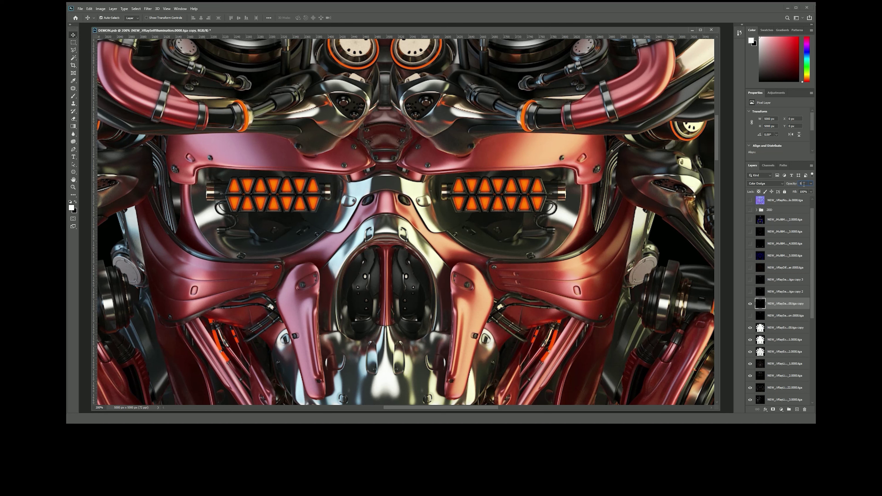
type("0")
key("Return")
Step: Show the copy 2 self-illumination layer and blend it in Screen mode
left_click(750, 292)
left_click(783, 291)
left_click(766, 183)
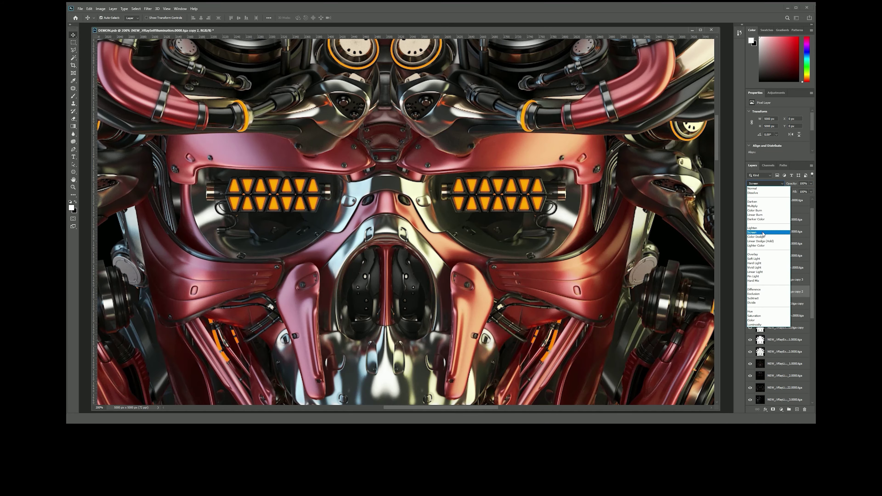
left_click(763, 232)
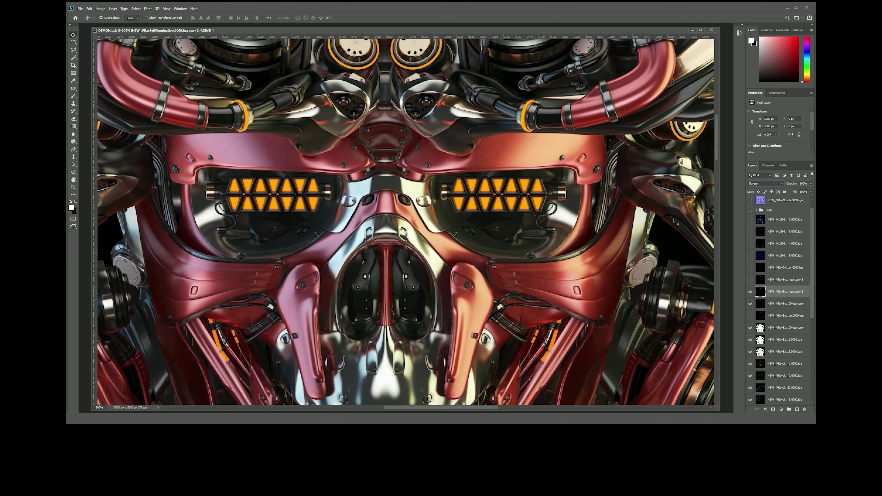
key("ctrl+minus")
scroll(238, 64, "up", 3)
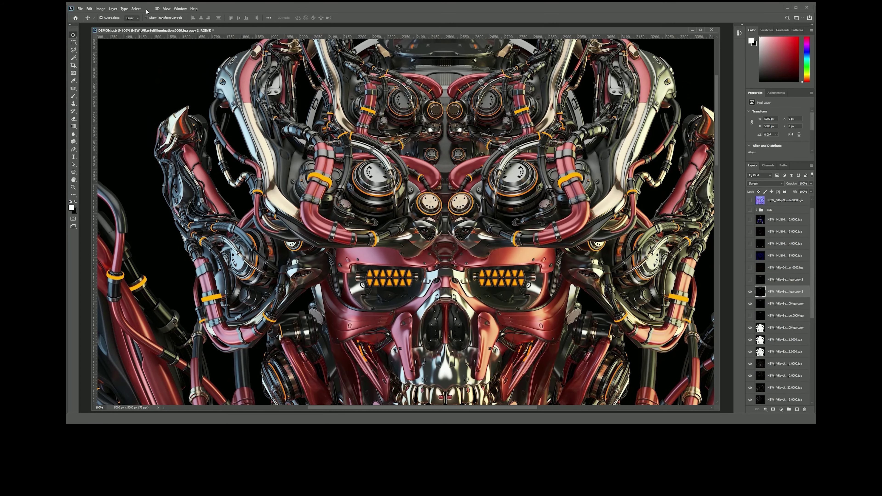
Step: Gaussian-blur copy 2 by 5 pixels and duplicate it as copy 4
left_click(146, 9)
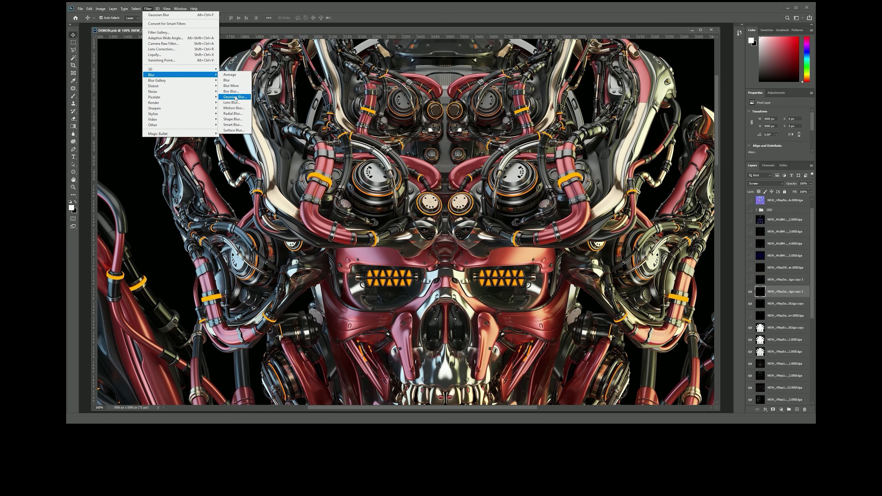
left_click(235, 97)
type("5")
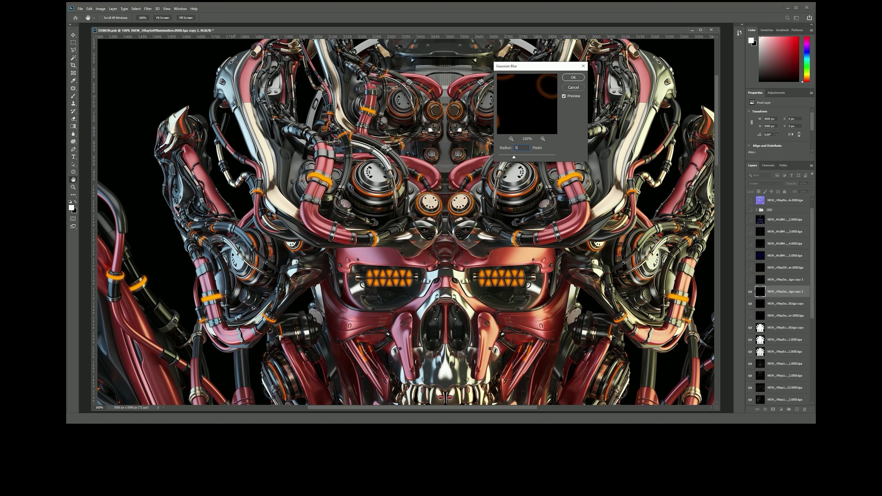
key("Return")
key("ctrl+j")
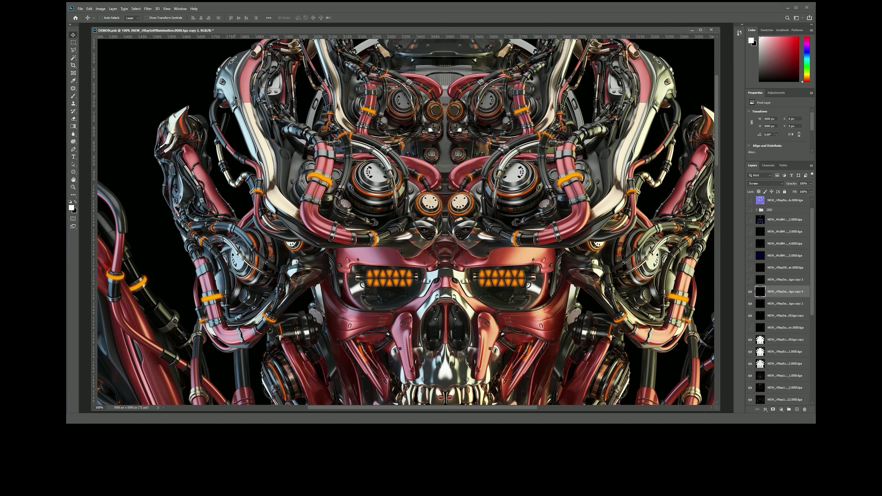
Step: Dismiss the stray Preferences window and toggle copy 4 to compare the eye glow
key("i")
key("ctrl+k")
left_click(550, 99)
key("v")
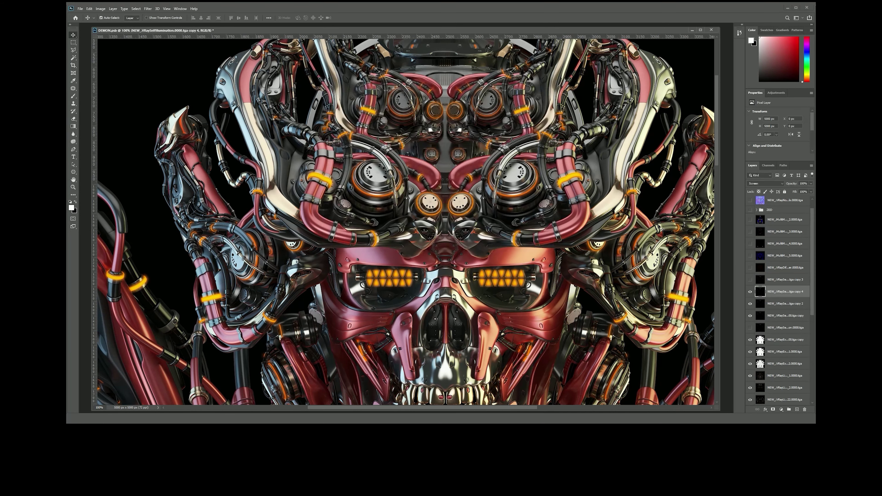
left_click(751, 292)
left_click(751, 292)
left_click(750, 293)
Step: Boost copy 4's saturation to about +86 at 200% zoom
key("ctrl+plus")
key("ctrl+u")
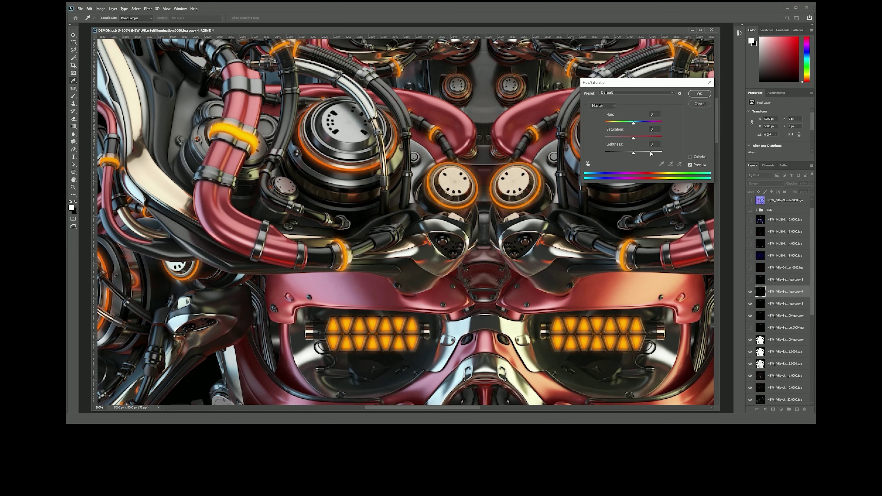
mouse_move(644, 139)
left_mouse_down()
mouse_move(659, 140)
mouse_move(633, 124)
left_mouse_up()
key("Return")
Step: Make copy 3 the active layer and set its blend mode to Screen
key("v")
left_click(761, 280, "alt")
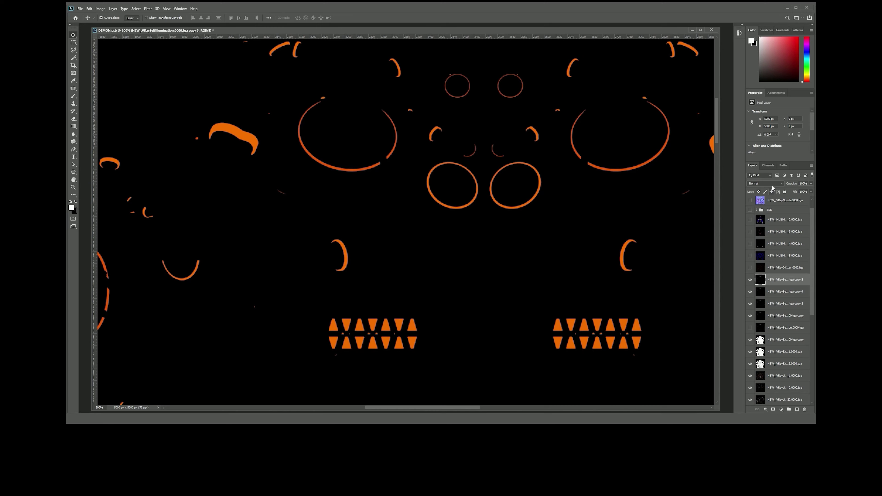
left_click(770, 184)
left_click(764, 233)
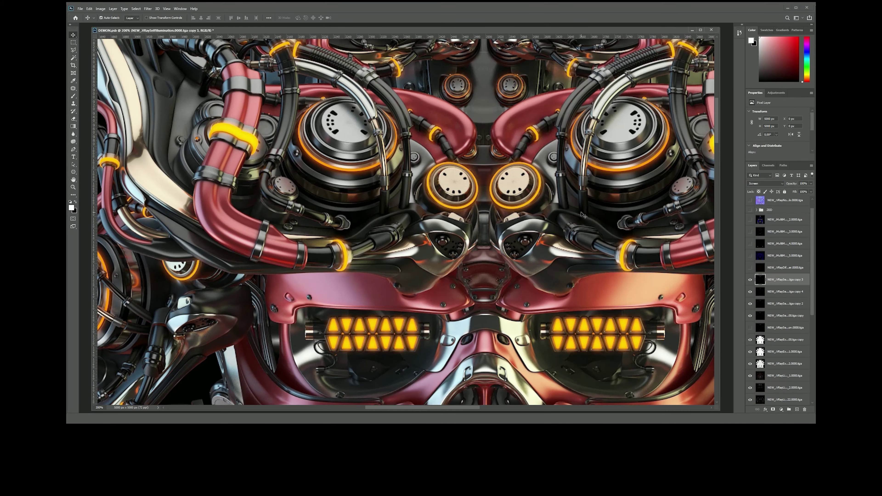
key("ctrl+1")
Step: Gaussian-blur copy 3 by 12 pixels and raise its saturation to about +85
left_click(148, 9)
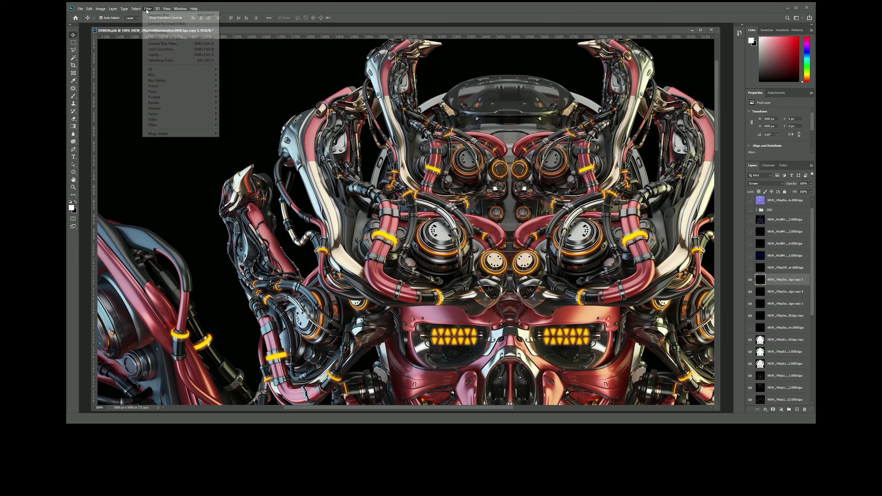
mouse_move(180, 75)
left_click(231, 95)
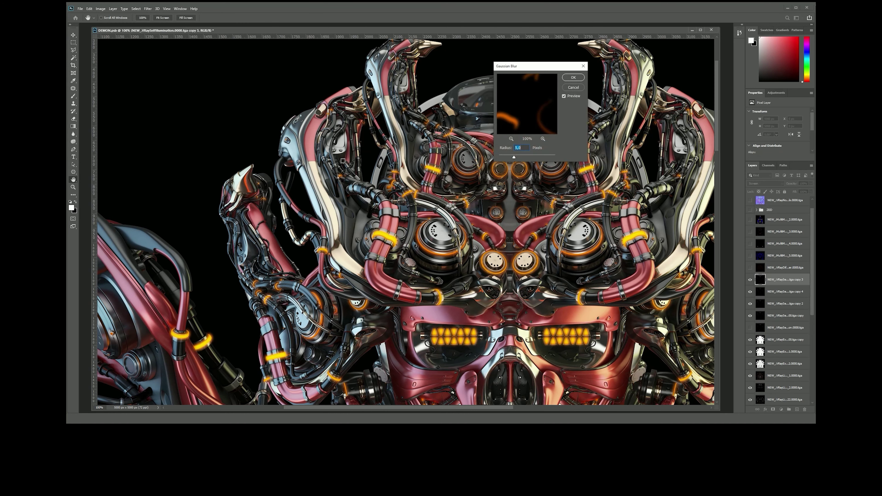
type("12")
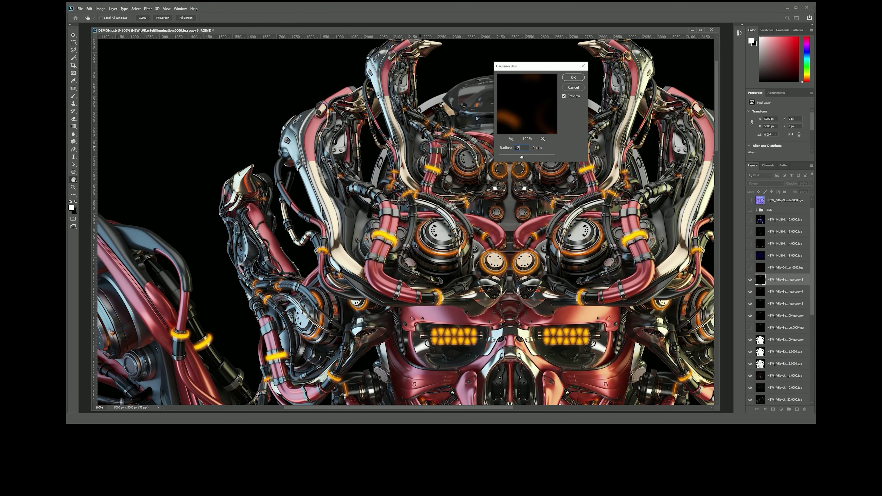
left_click(573, 78)
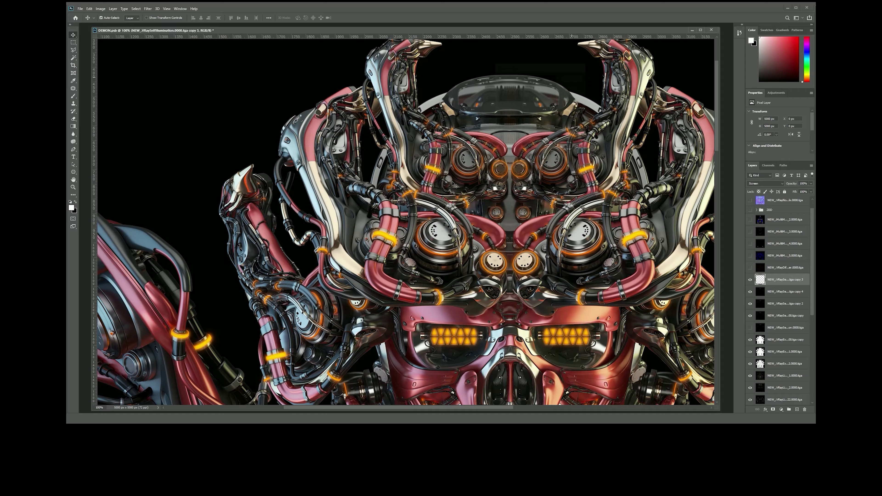
left_click_drag(144, 328, 422, 192)
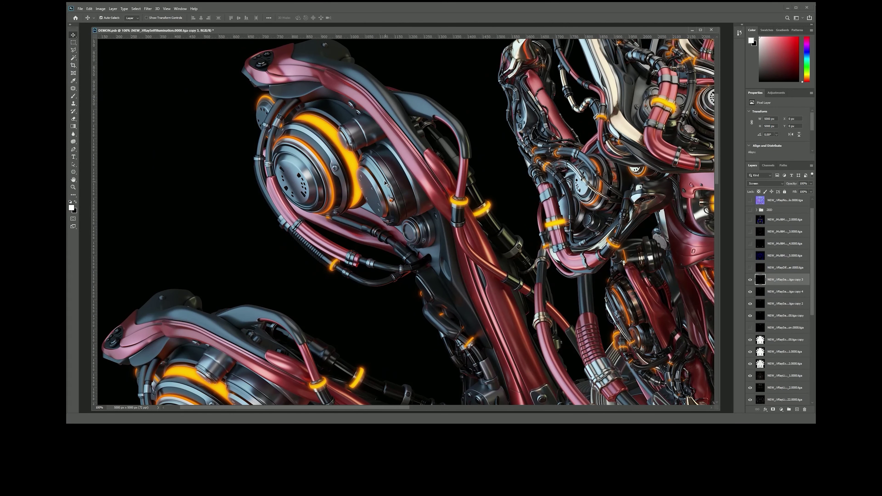
key("ctrl+u")
mouse_move(643, 139)
left_mouse_down()
mouse_move(658, 138)
mouse_move(629, 124)
left_mouse_up()
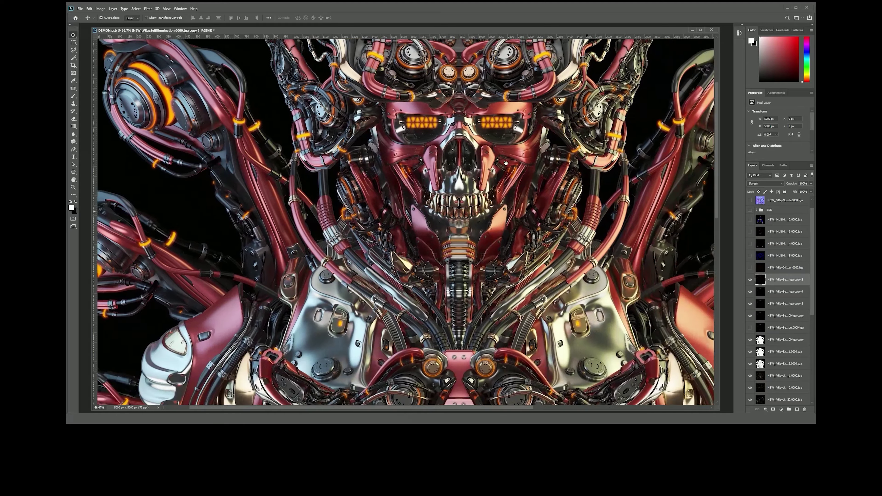
Step: Scroll the Layers panel and toggle a render pass layer's visibility
scroll(506, 163, "down", 2)
scroll(506, 164, "down", 3)
scroll(508, 165, "down", 3)
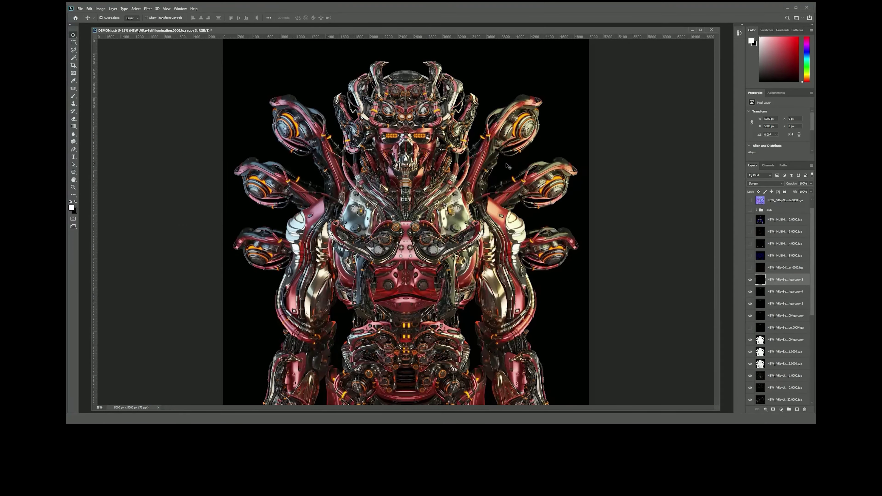
scroll(508, 167, "up", 4)
scroll(500, 167, "up", 3)
scroll(483, 169, "up", 2)
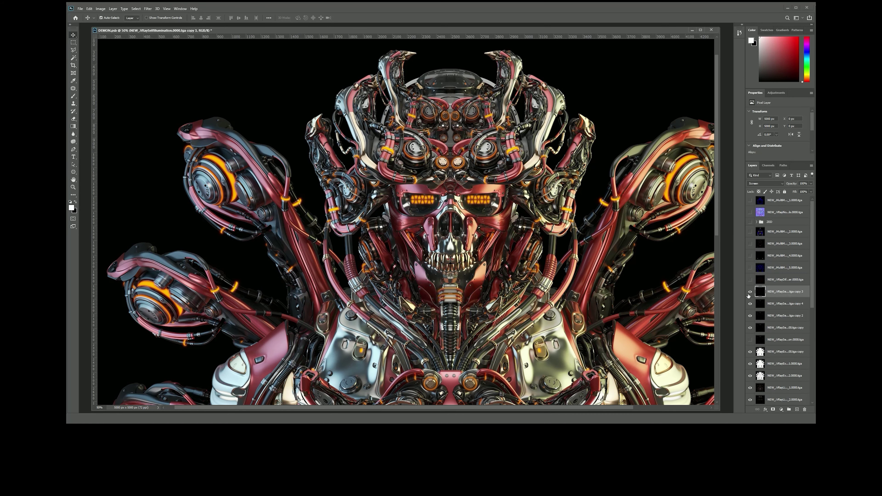
scroll(765, 284, "up", 1)
left_click(749, 283)
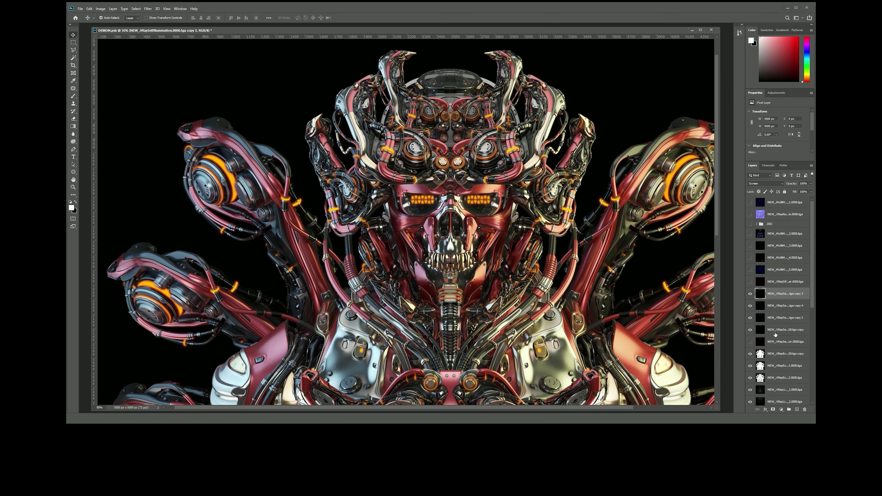
Step: Duplicate the VRaySelfIllumination layer as copy 5 and set it to Screen
left_click(790, 340)
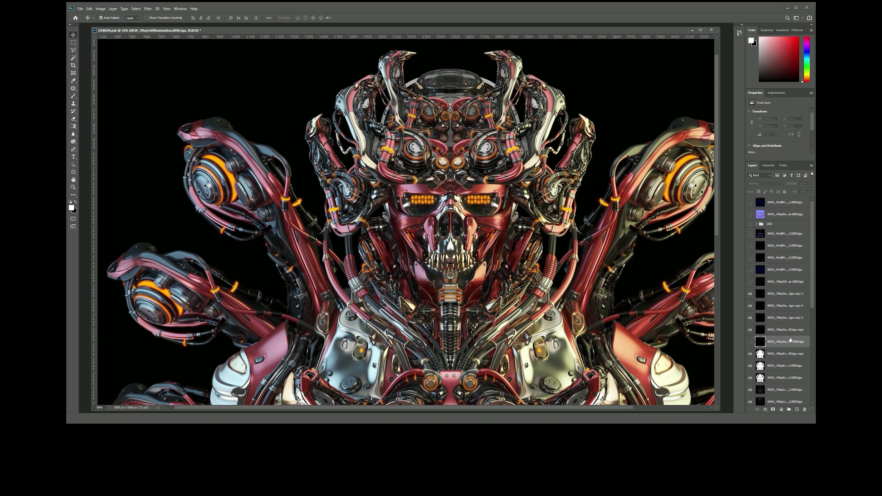
left_click_drag(791, 340, 757, 299)
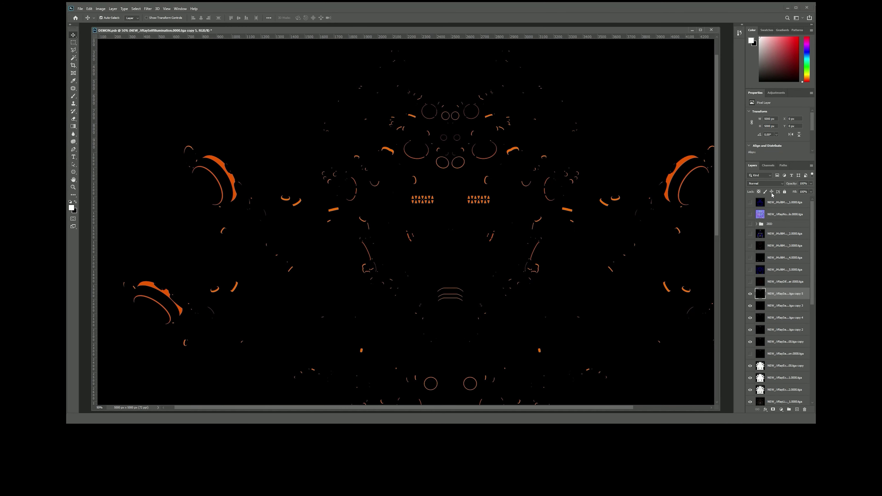
left_click(766, 184)
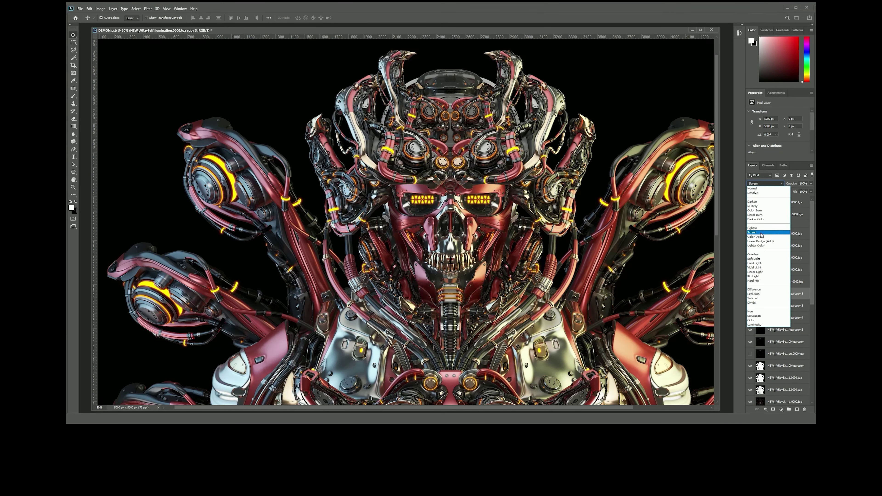
left_click(760, 234)
key("ctrl+1")
Step: Gaussian-blur copy 5 by 30 pixels
left_click(148, 9)
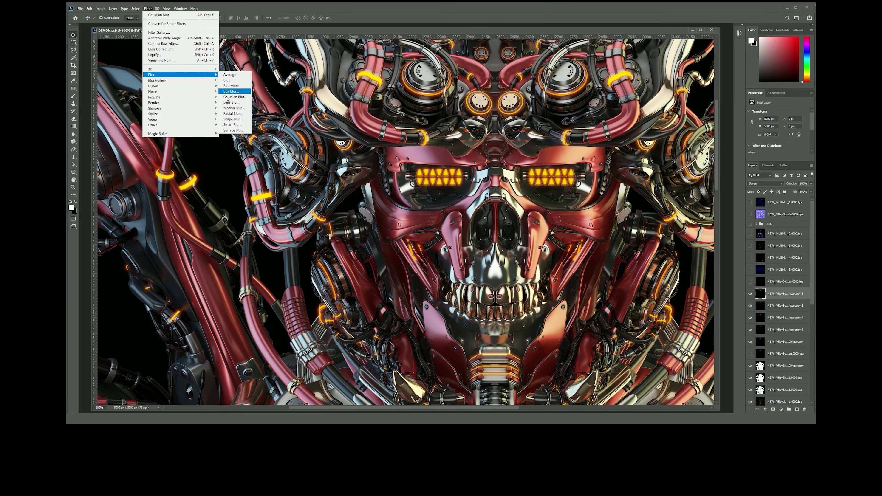
mouse_move(179, 75)
left_click(236, 97)
type("30")
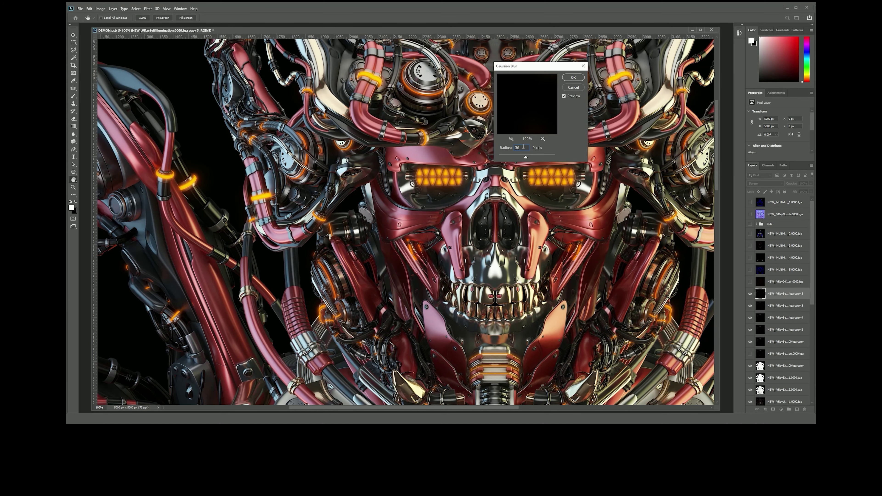
key("Return")
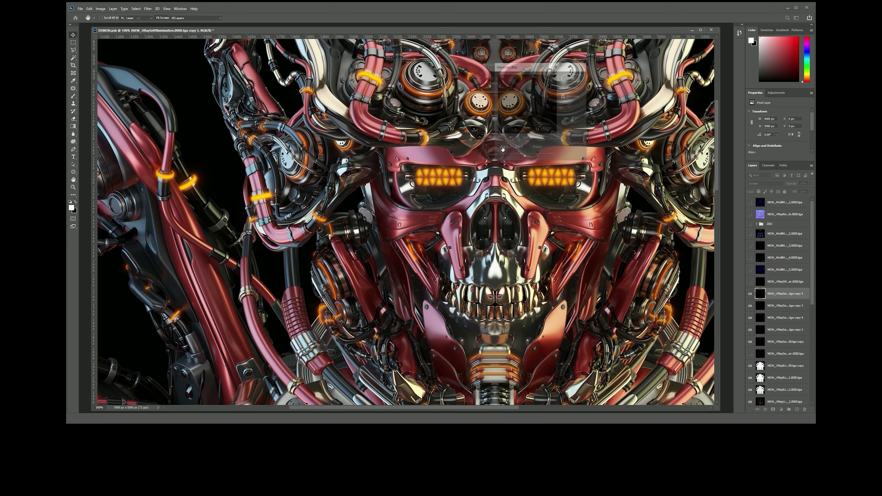
key("v")
key("ctrl+plus")
Step: Raise copy 5's saturation to about +86, then frame the whole demon
key("ctrl+u")
mouse_move(634, 139)
left_mouse_down()
mouse_move(659, 143)
mouse_move(630, 124)
left_mouse_up()
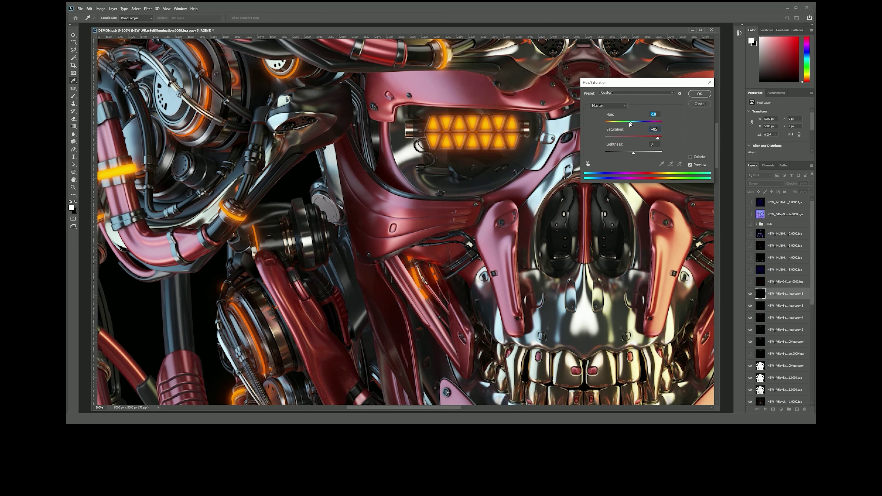
key("Return")
key("v")
key("ctrl+minus")
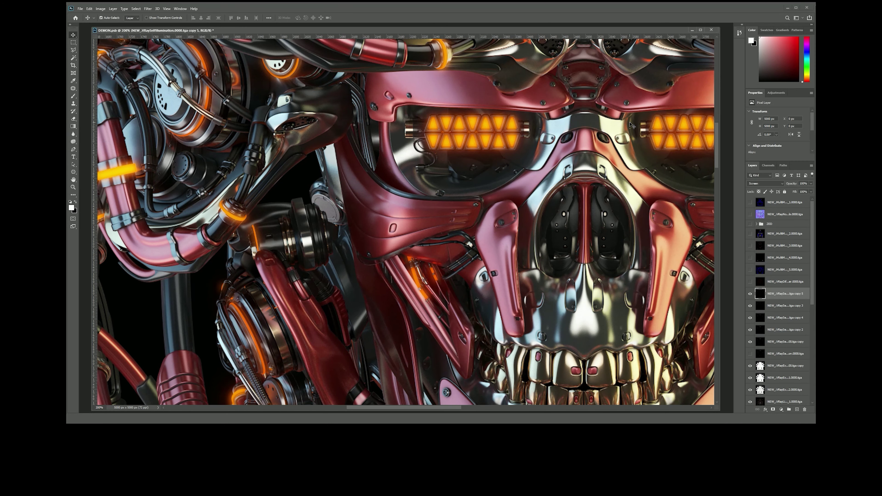
key("ctrl+minus")
mouse_move(562, 138)
left_mouse_down()
mouse_move(506, 124)
mouse_move(520, 160)
left_mouse_up()
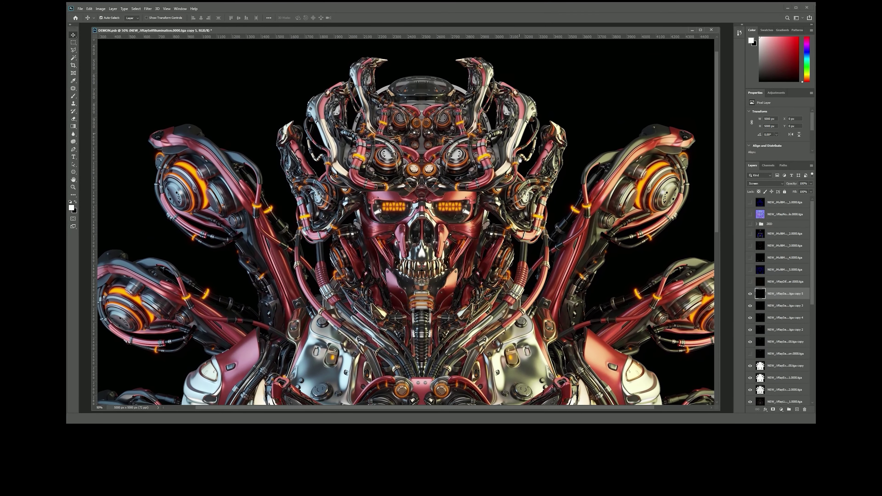
scroll(777, 289, "down", 5)
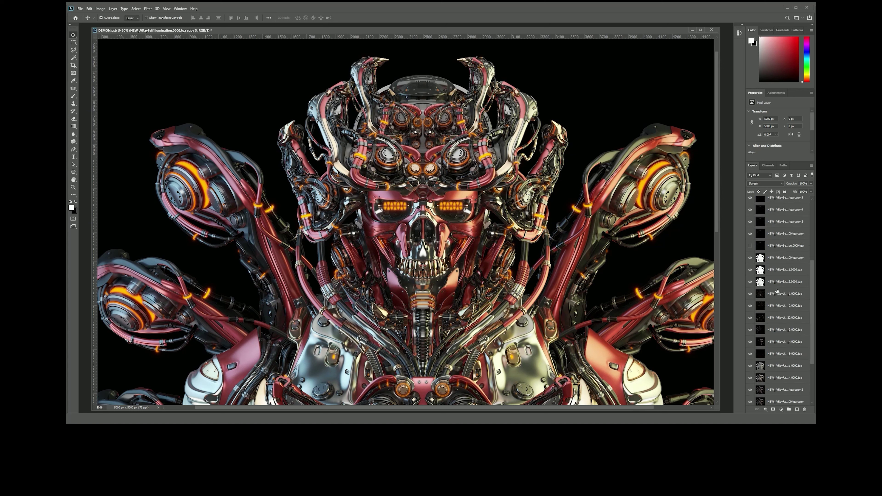
Step: Group all the render pass layers into a group named PASSES
left_click(783, 403, "shift")
scroll(783, 348, "up", 5)
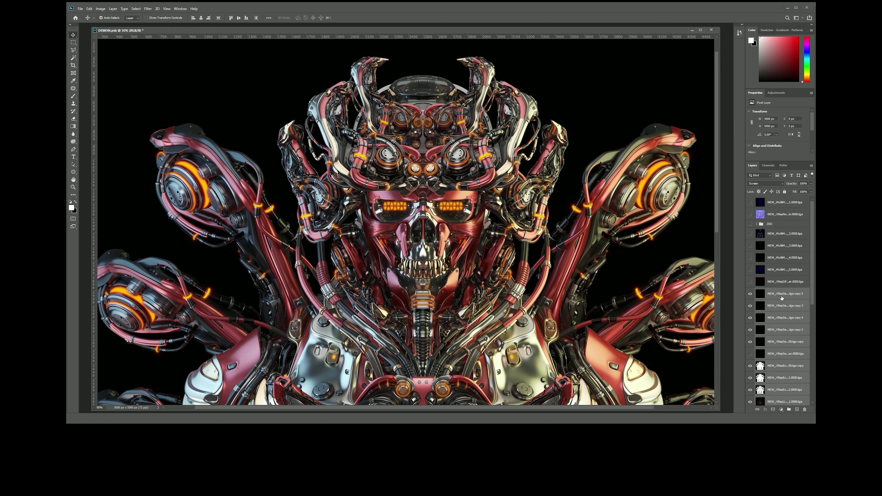
key("ctrl+g")
double_click(774, 293)
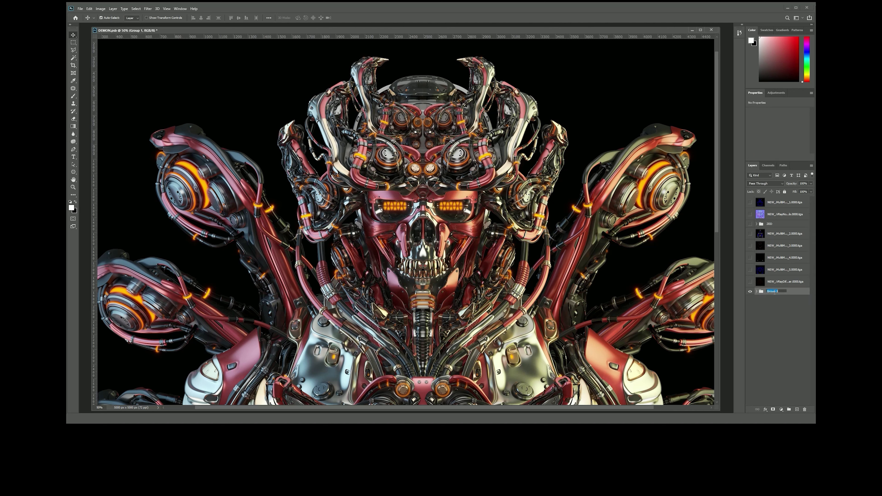
type("PASSSES")
key("Return")
Step: Convert the document to 16 Bits/Channel
left_click(102, 11)
mouse_move(123, 15)
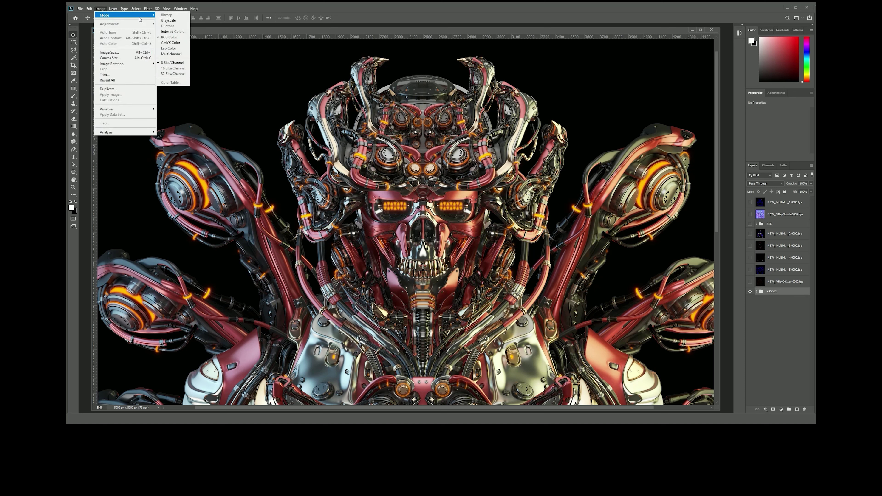
left_click(172, 62)
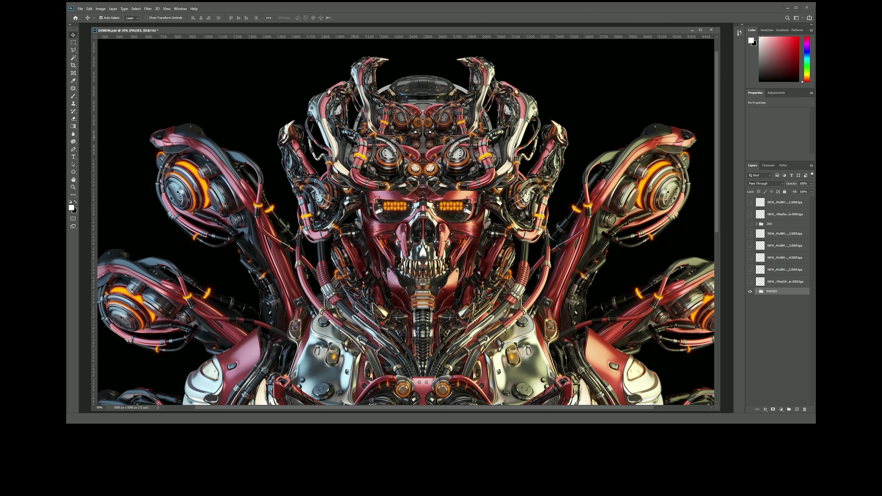
right_click(789, 296)
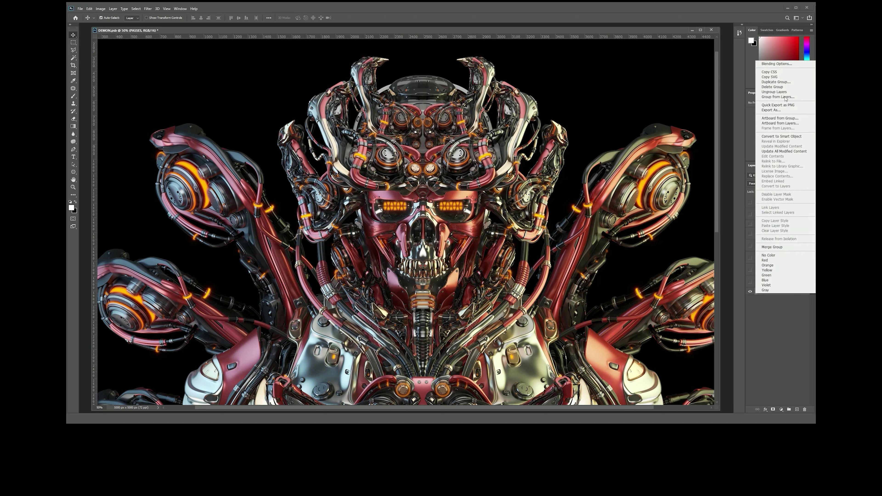
Step: Duplicate the PASSES group as PASSES copy and expand it
left_click(784, 85)
key("Return")
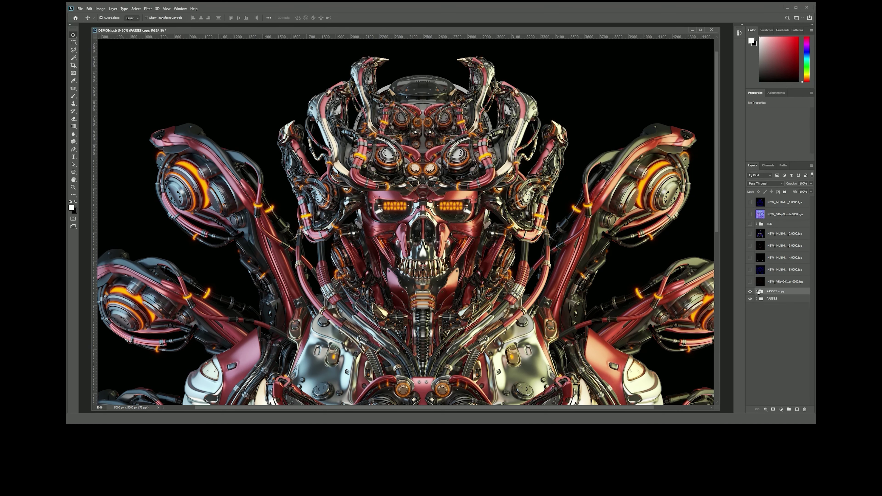
left_click(759, 292)
Step: Group the six glow layers as SELF, move it above PASSES copy and hide it
left_click(781, 302)
left_click(786, 361, "shift")
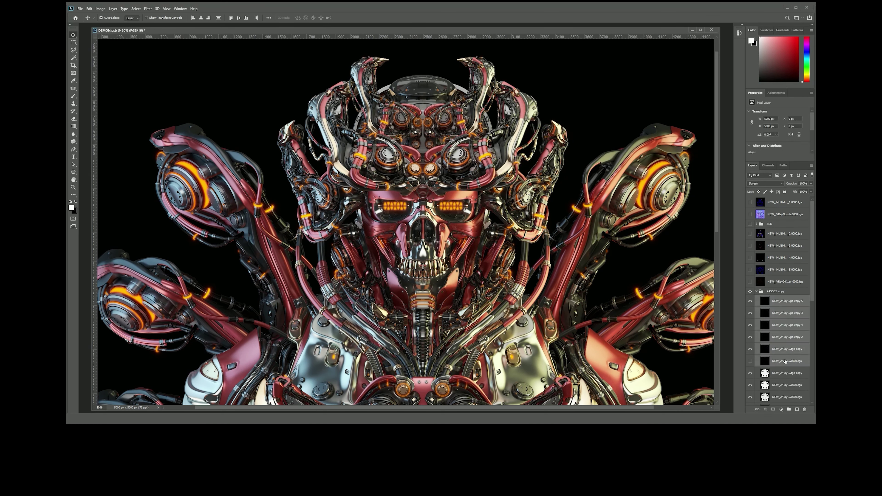
key("ctrl+g")
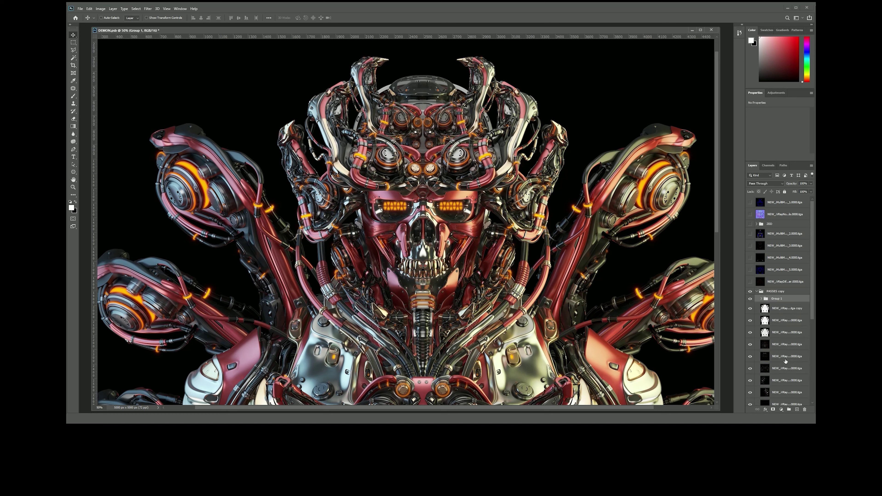
double_click(777, 299)
type("SEL")
type("F")
key("Return")
left_click_drag(783, 298, 785, 290)
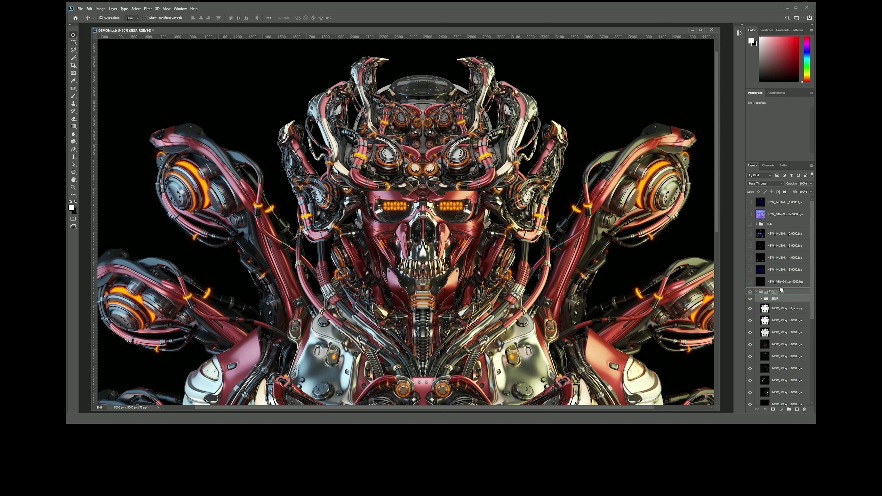
left_click(750, 291)
Step: Merge PASSES copy into a single layer named RGB
left_click(764, 300)
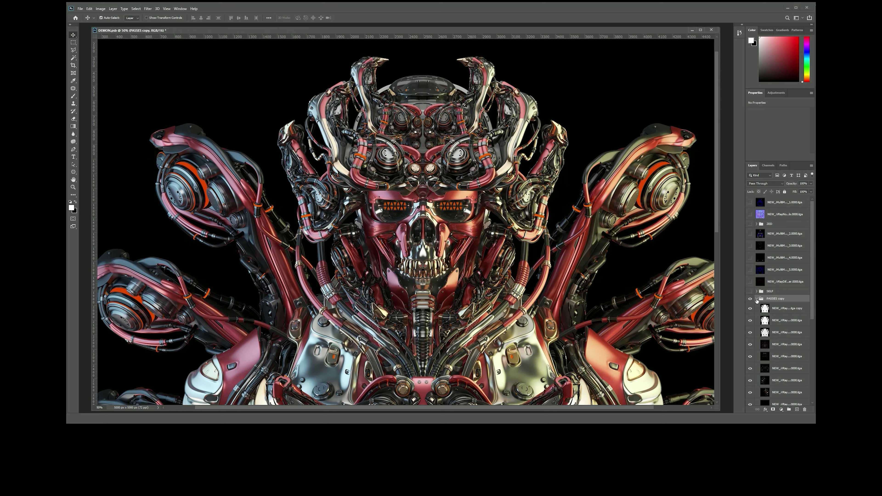
left_click(798, 410)
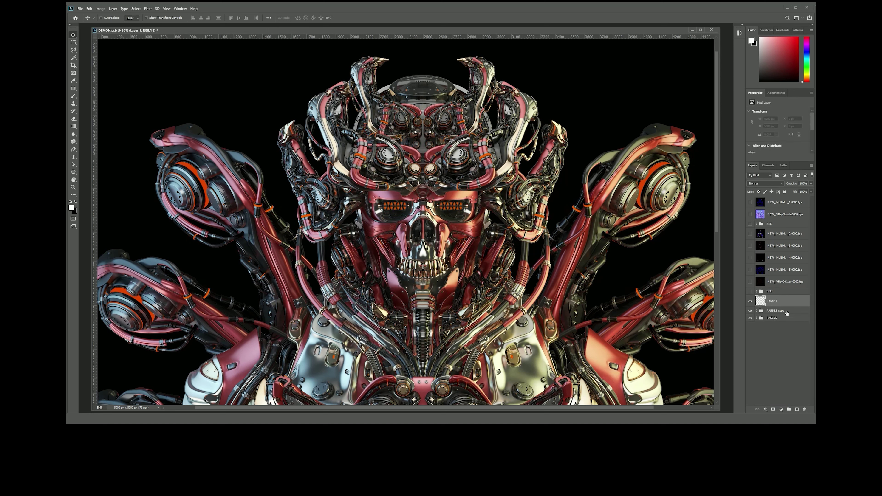
key("ctrl+e")
double_click(773, 301)
type("GB")
key("Return")
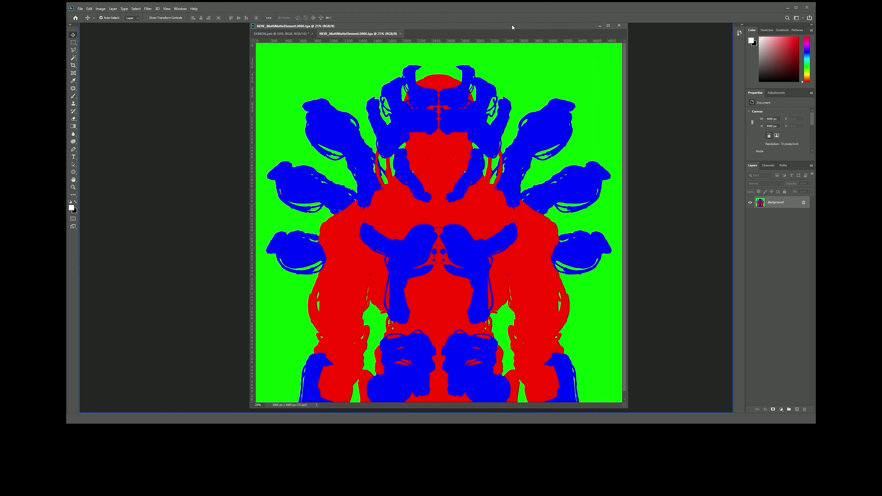
Step: Duplicate the MultiMatte layer into DEMON.psb
left_click_drag(349, 31, 503, 31)
mouse_move(378, 38)
left_mouse_down()
mouse_move(399, 56)
mouse_move(397, 48)
left_mouse_up()
right_click(776, 205)
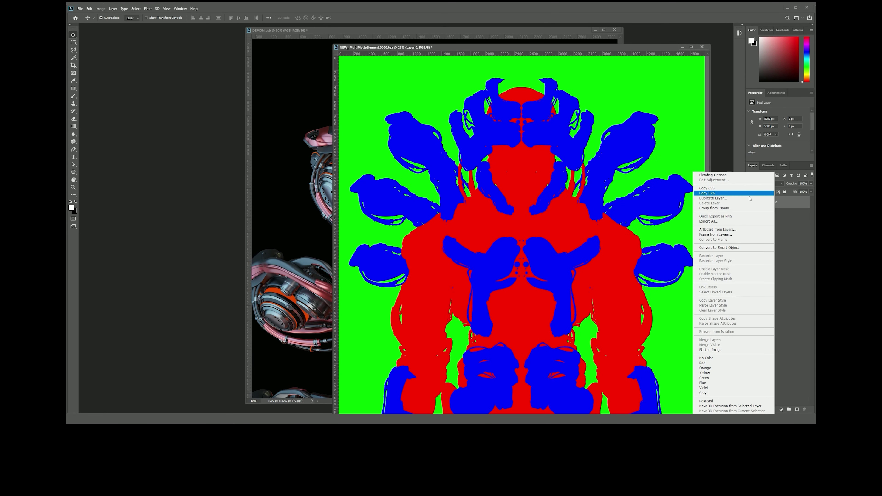
left_click(730, 197)
left_click(576, 144)
key("Return")
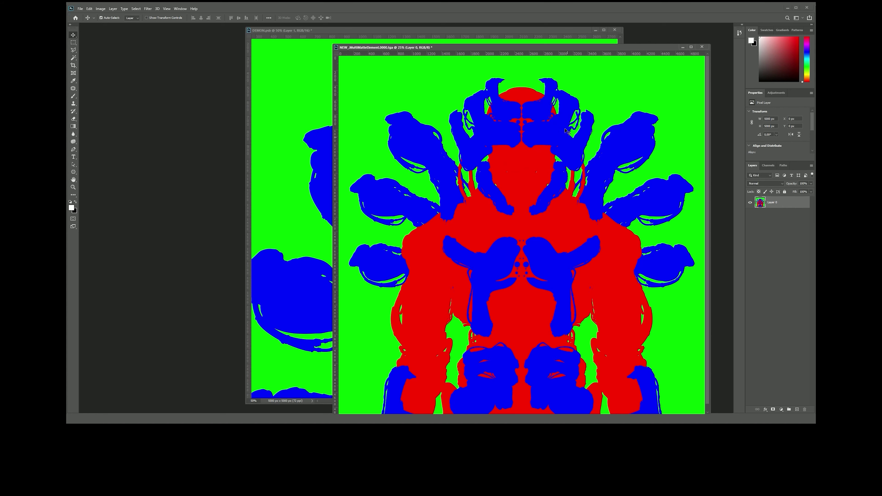
Step: Close the MultiMatte file without saving and fit the DEMON canvas in view
left_click(702, 46)
left_click(449, 162)
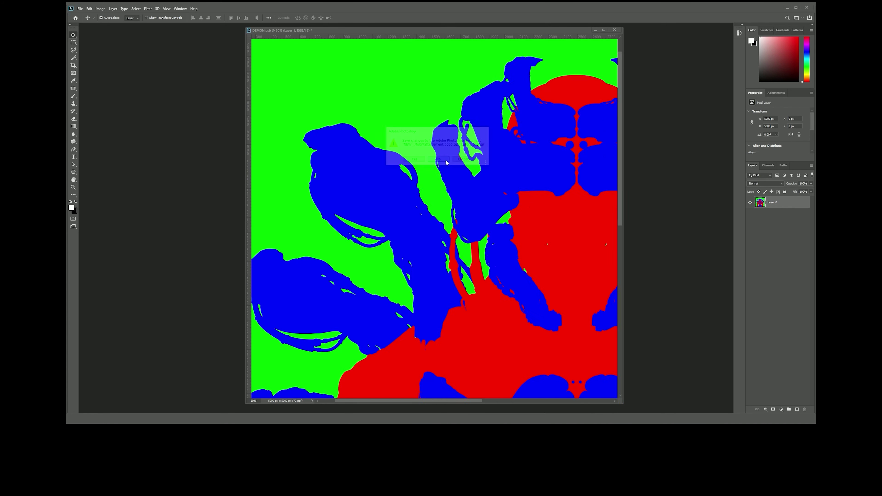
key("ctrl+minus")
key("ctrl+minus")
key("ctrl+minus")
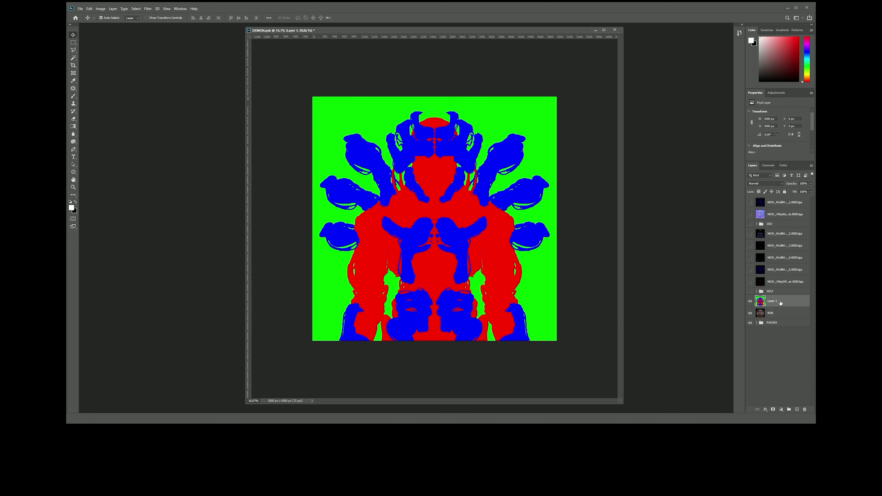
Step: Move the matte layer below the ZED group and rename it MASK_ALL
left_click_drag(781, 303, 773, 231)
double_click(773, 233)
type("MASK+ALL")
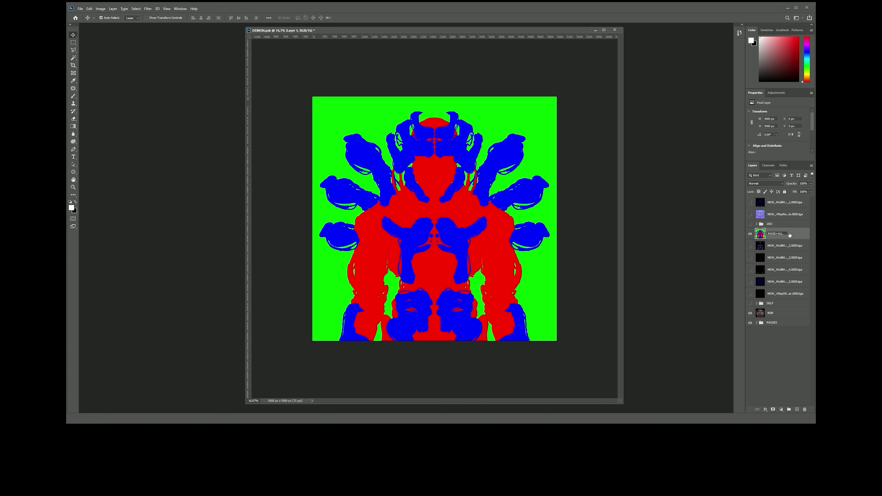
key("ctrl+a")
key("Return")
left_click(768, 313)
left_click(778, 233)
Step: Load the Green channel as a selection and invert it to cover the demon
left_click(767, 166)
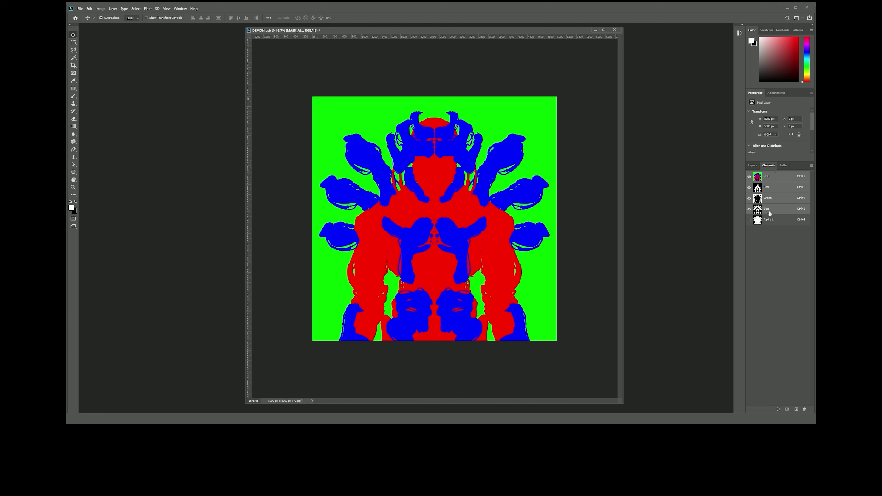
left_click(758, 198, "ctrl")
left_click(753, 165)
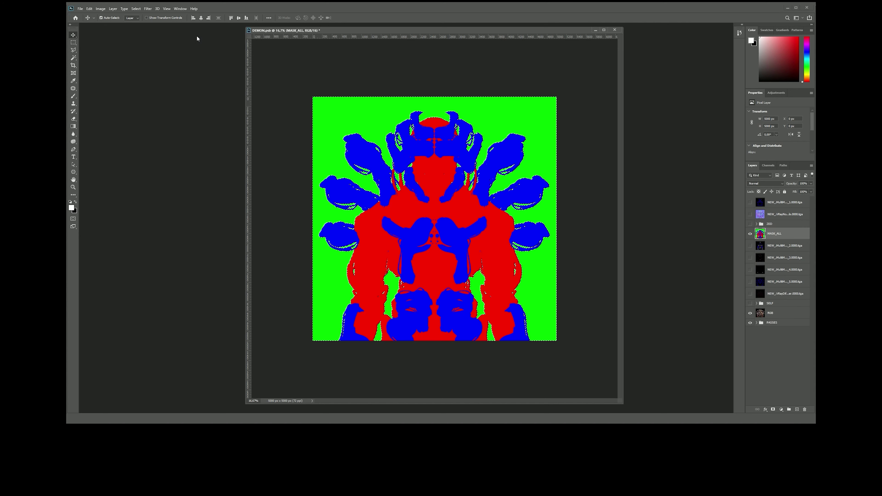
left_click(136, 9)
left_click(145, 33)
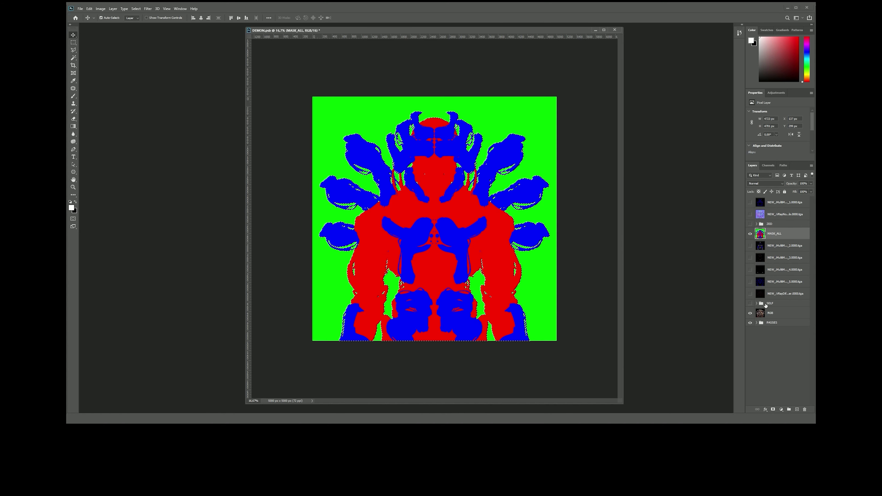
Step: Copy the selected demon from RGB to a new layer named ALPHA, hiding MASK_ALL
left_click(761, 312)
key("ctrl+j")
left_click(751, 234)
double_click(773, 313)
type("ALPHA")
key("Return")
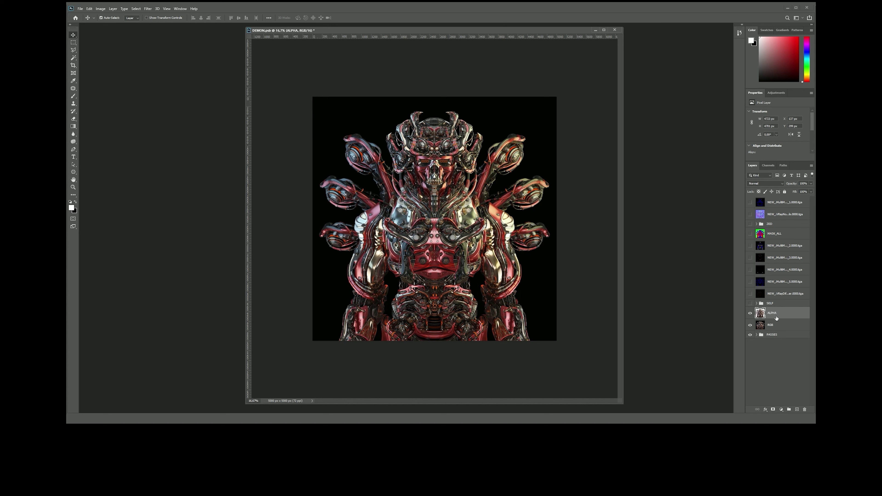
Step: Set black as foreground and add a new layer named FN above RGB
left_click(771, 327)
key("i")
left_click(557, 125)
left_click(797, 409)
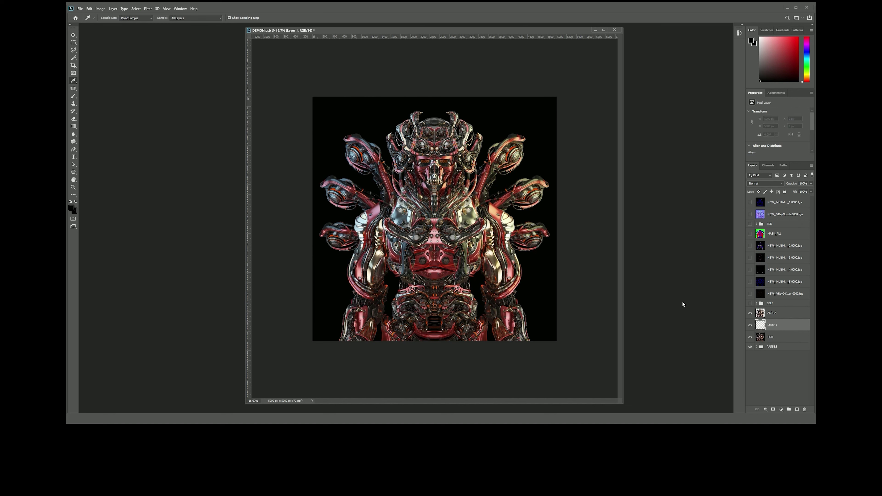
double_click(773, 325)
type("FN")
key("Return")
Step: Fill FN with black, show the SELF glow group, and bring up the Open dialog
left_click(72, 209)
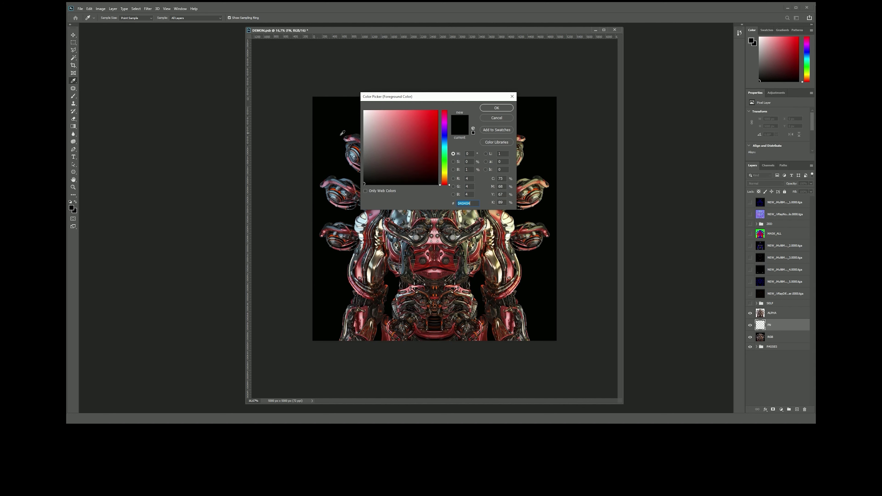
left_click(496, 108)
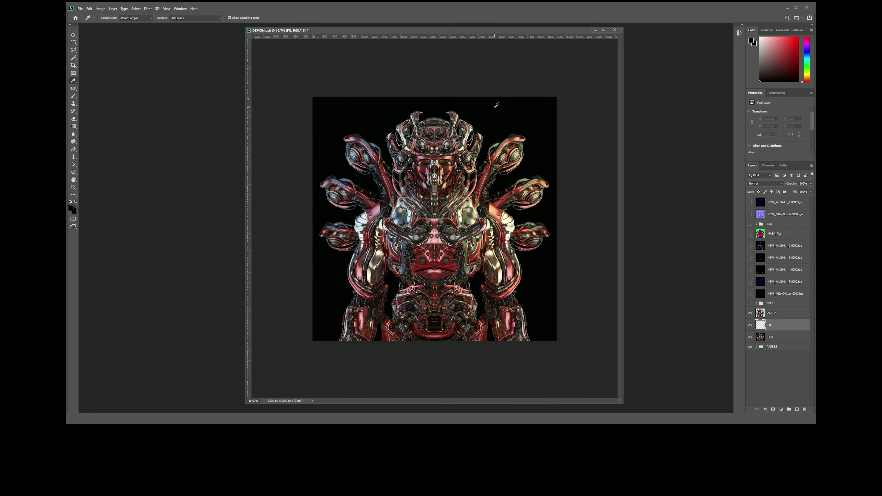
key("alt+BackSpace")
left_click_drag(478, 32, 475, 32)
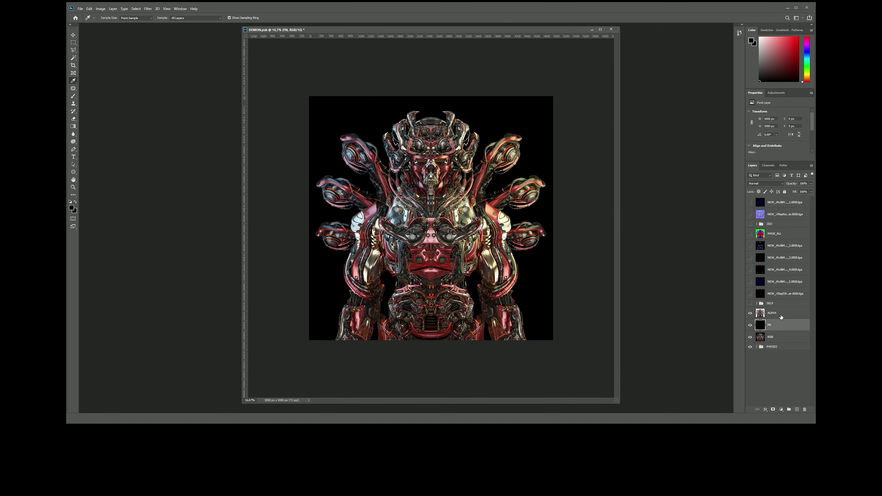
left_click(750, 304)
key("ctrl+o")
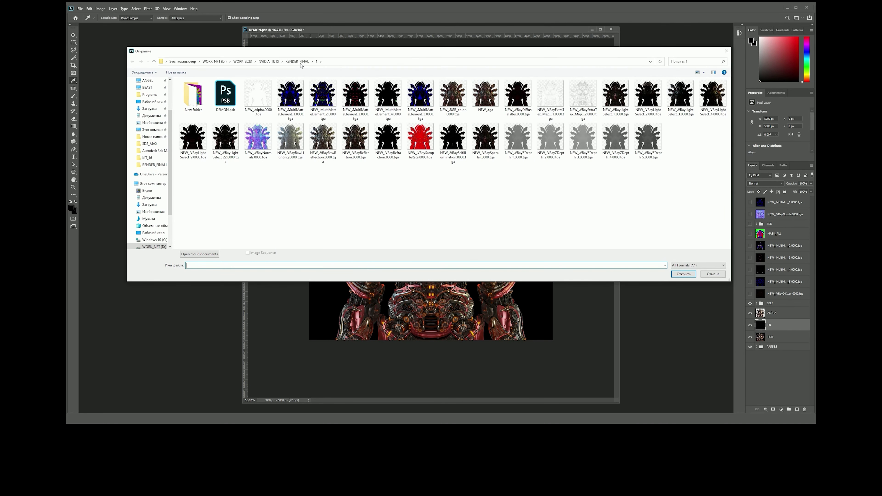
Step: Open R.psb from RENDER_FINAL and duplicate its SWET layer into DEMON.psb
left_click(301, 65)
double_click(226, 93)
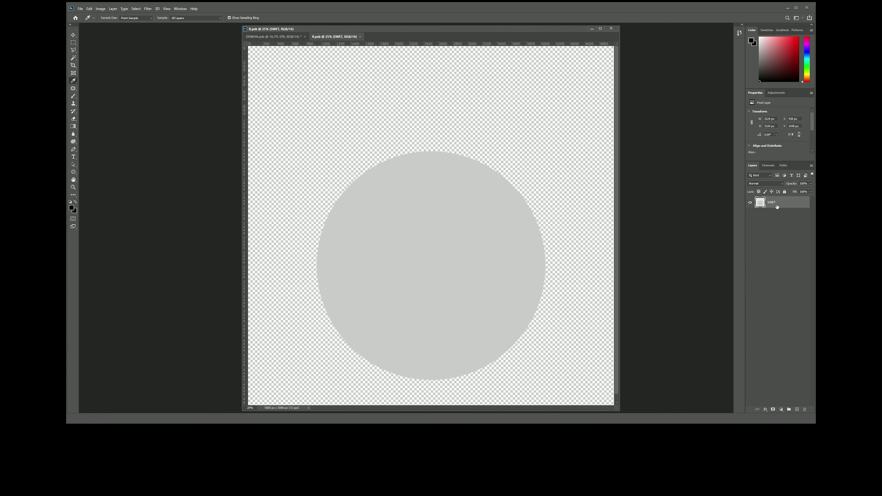
right_click(777, 206)
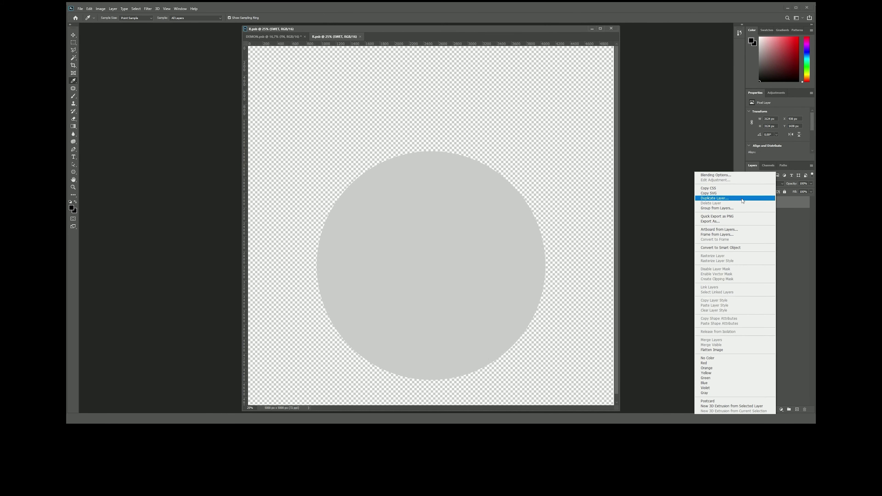
left_click(716, 198)
left_click(556, 142)
left_click(621, 121)
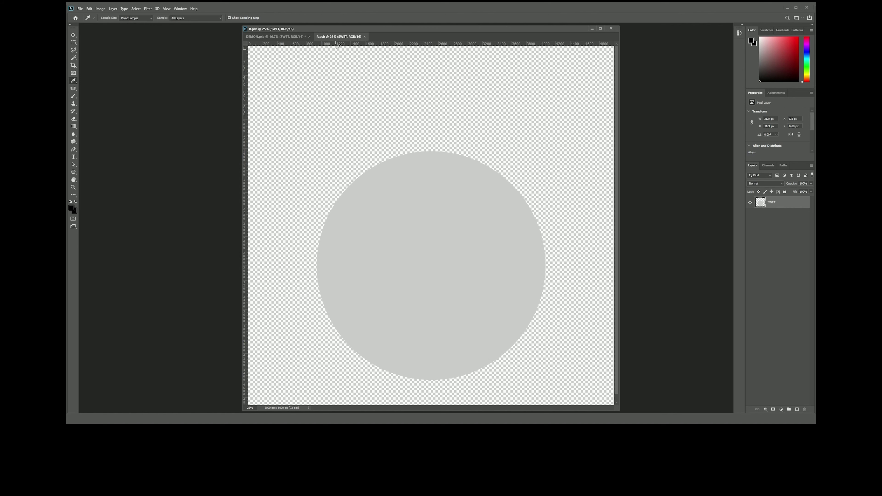
left_click(360, 36)
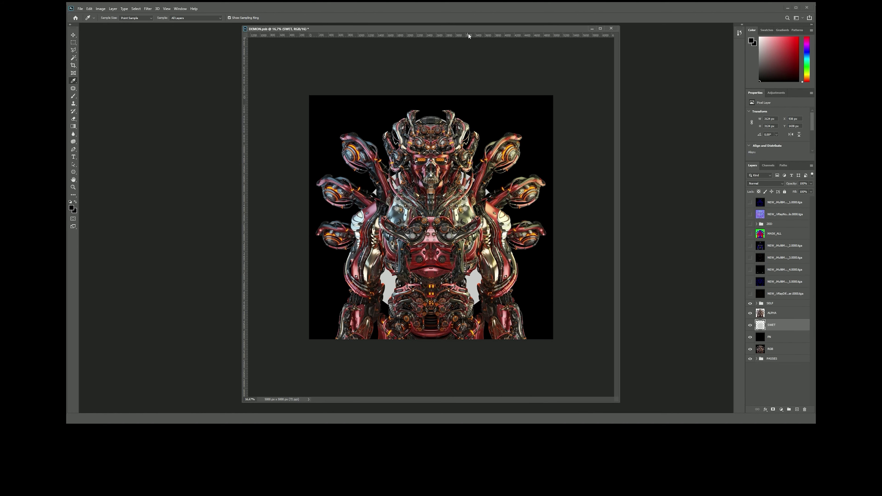
Step: Float the DEMON.psb window, zoom the demon to 50%, and select RGB
left_click(600, 28)
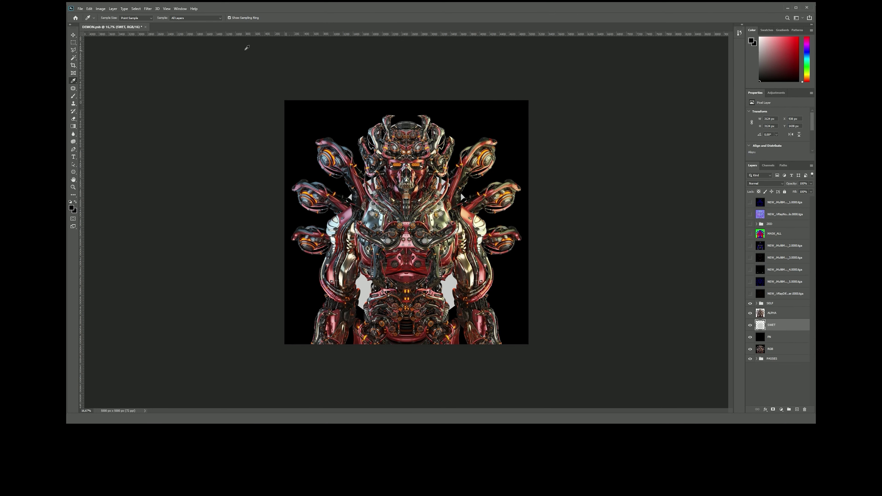
left_click_drag(129, 31, 310, 33)
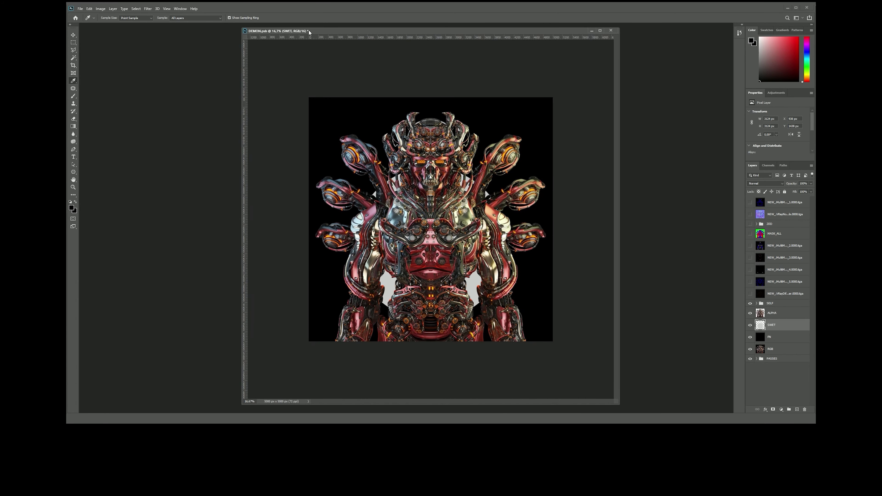
key("ctrl+plus")
key("ctrl+plus")
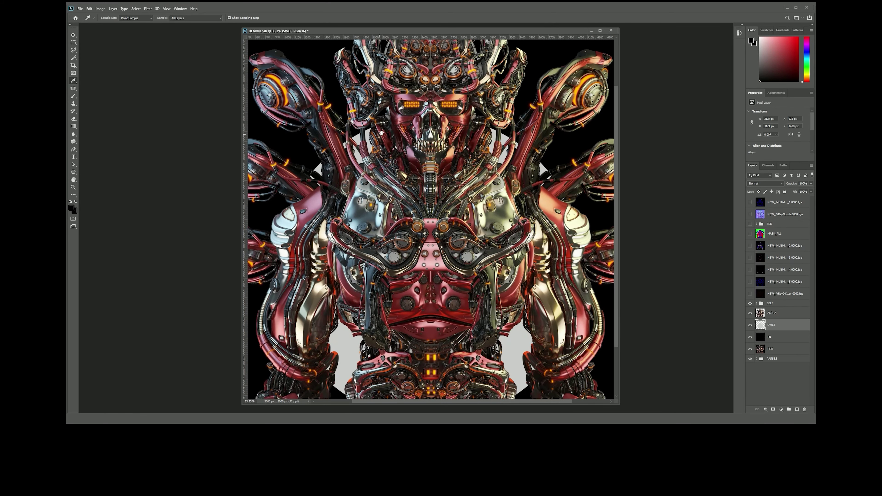
left_click_drag(239, 215, 145, 212)
key("ctrl+plus")
left_click_drag(379, 209, 425, 229)
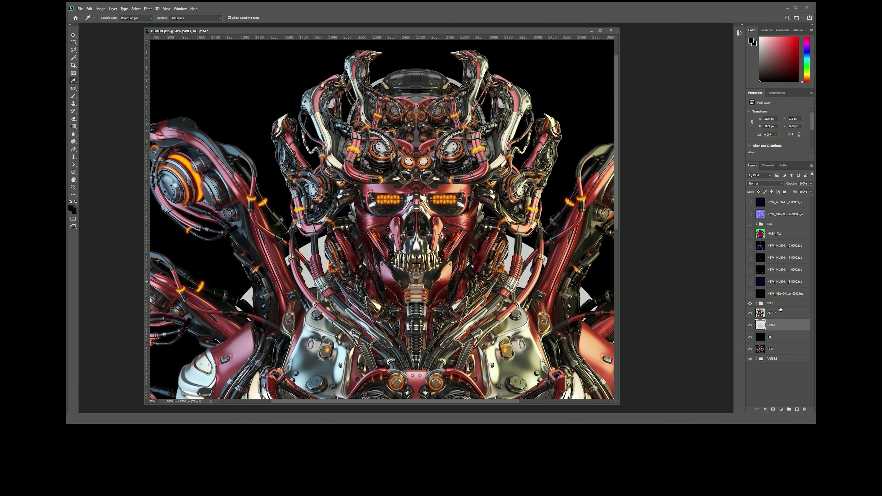
left_click(784, 352)
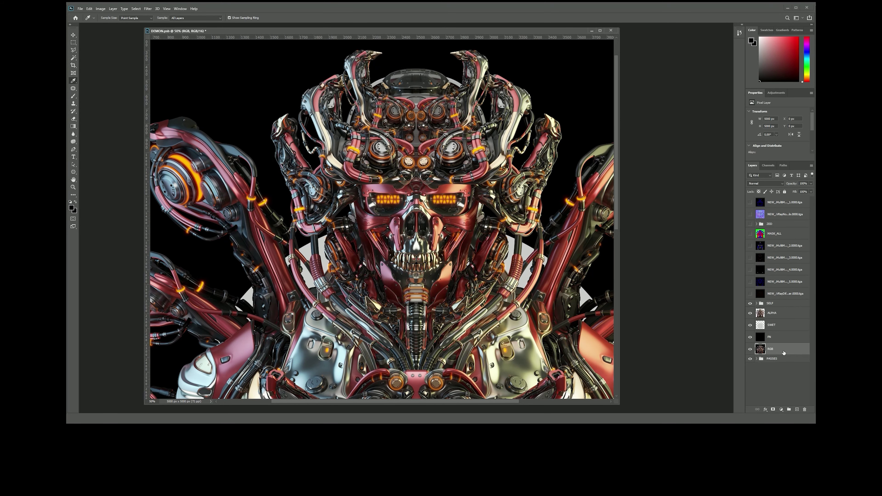
Step: Group the SELF through RGB layers into a group named KOMP
left_click(784, 305, "shift")
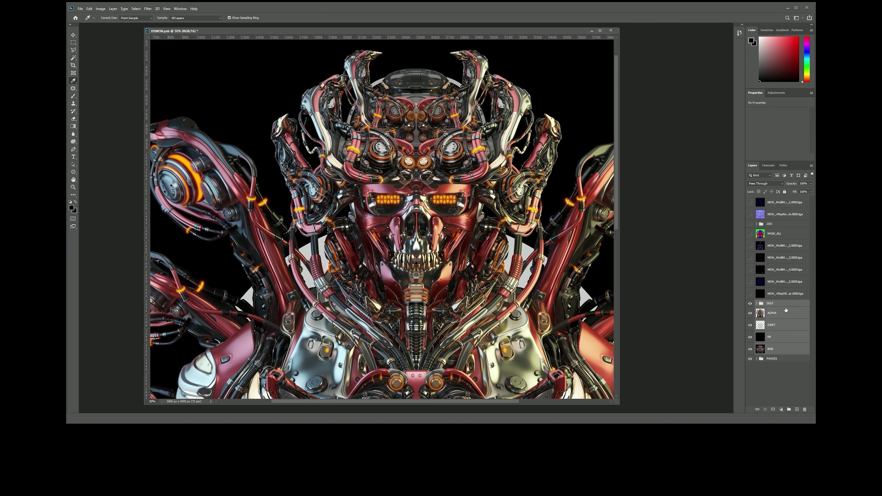
key("ctrl+g")
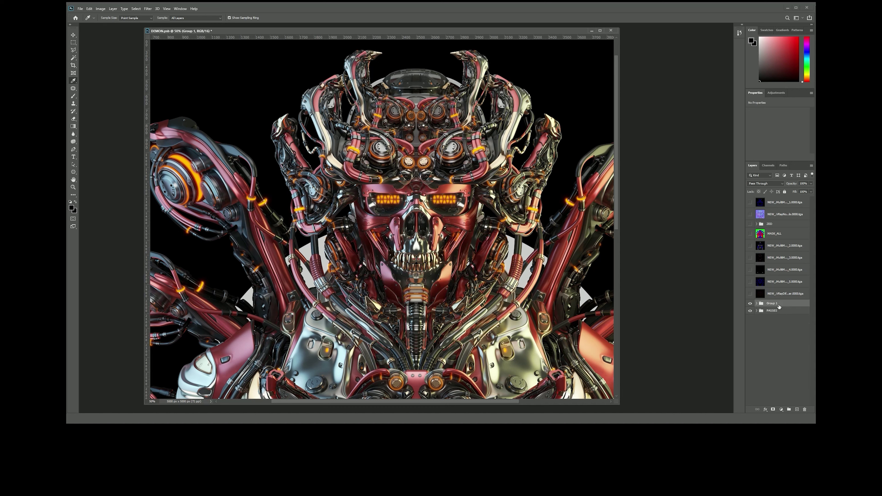
double_click(772, 303)
type("KOMP")
key("Return")
Step: Add a Levels adjustment with the black input nudged right, at 30% opacity
left_click(782, 410)
left_click(786, 330)
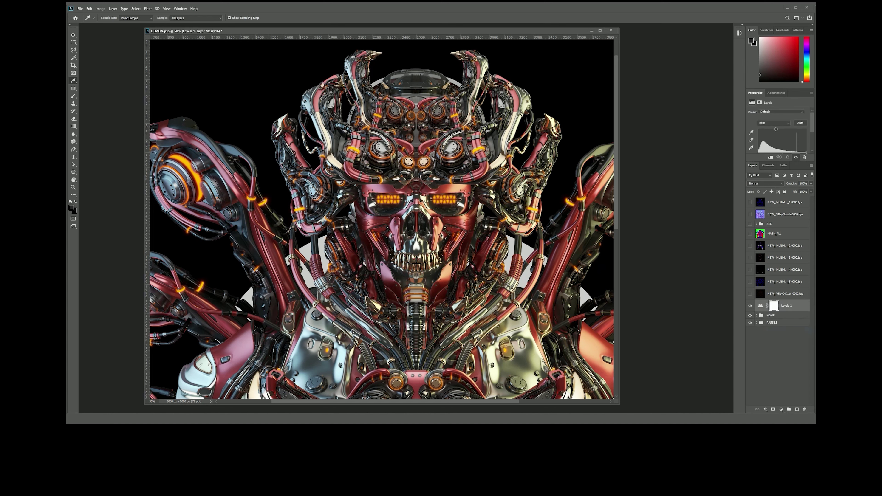
left_click_drag(759, 161, 760, 187)
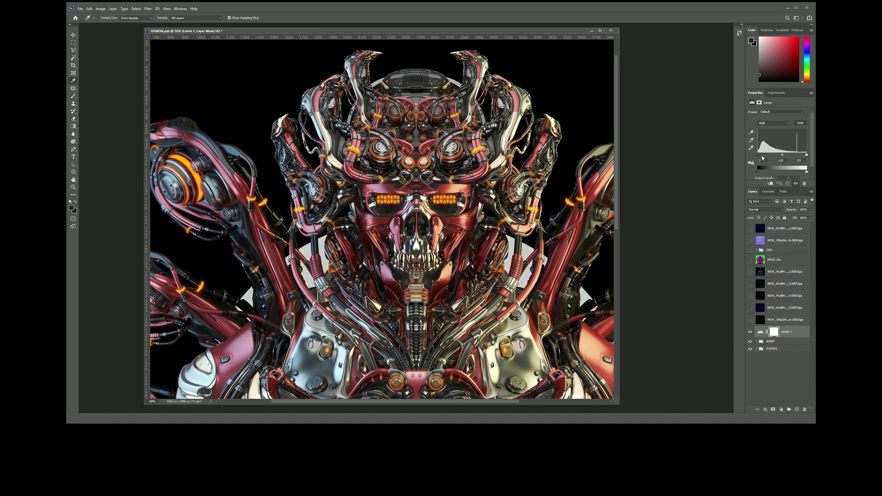
left_click_drag(759, 156, 787, 157)
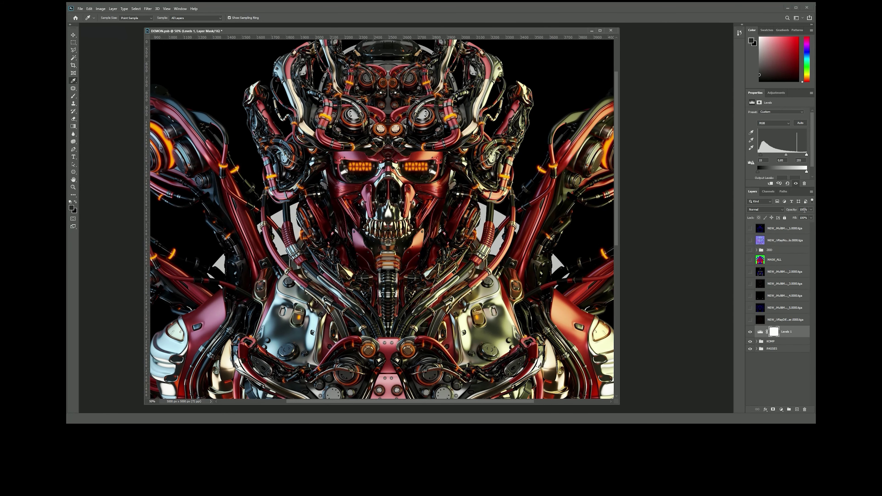
left_click(804, 209)
type("30")
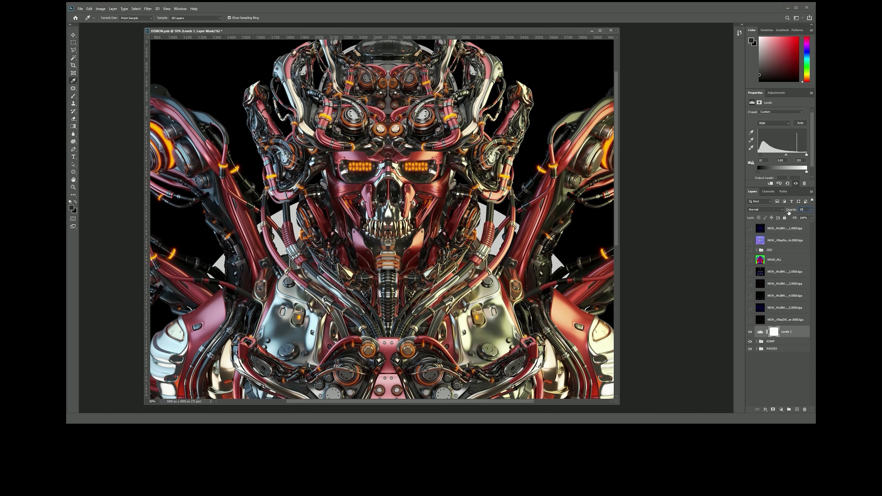
key("Return")
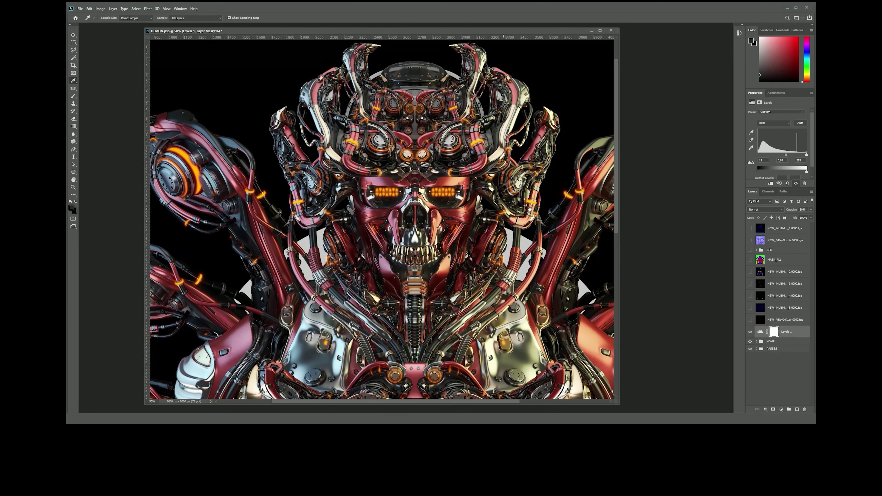
left_click(781, 410)
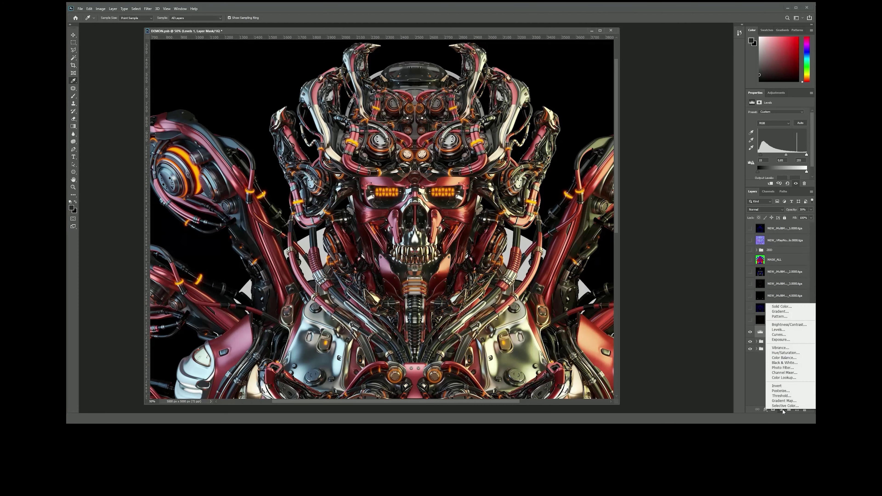
Step: Add a Curves adjustment bowed upward to brighten, at 20% opacity
left_click(779, 335)
left_click(780, 149)
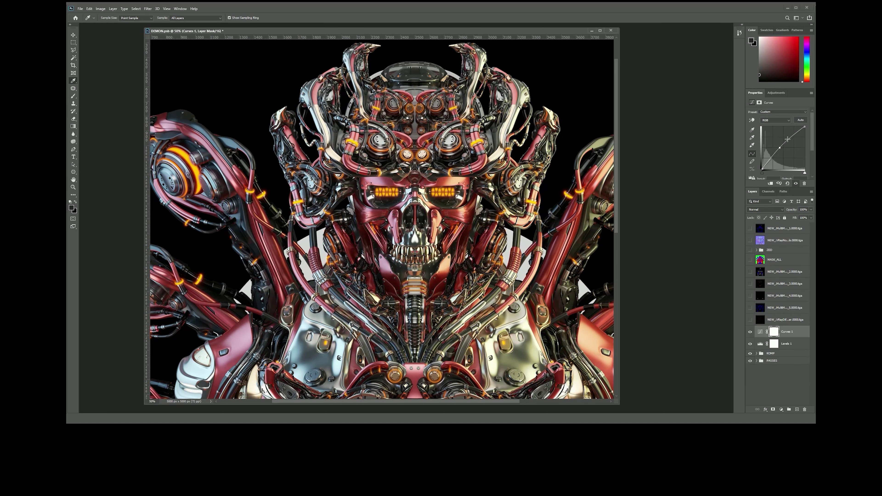
left_click_drag(787, 143, 786, 137)
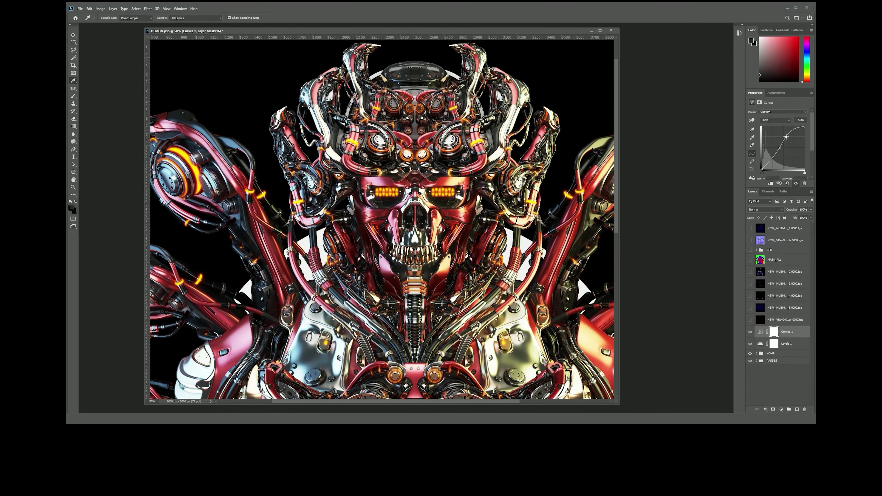
left_click(803, 210)
type("20")
key("Return")
Step: Compare the image with Curves 1 and Levels 1 toggled, then add Selective Color
left_click(750, 333)
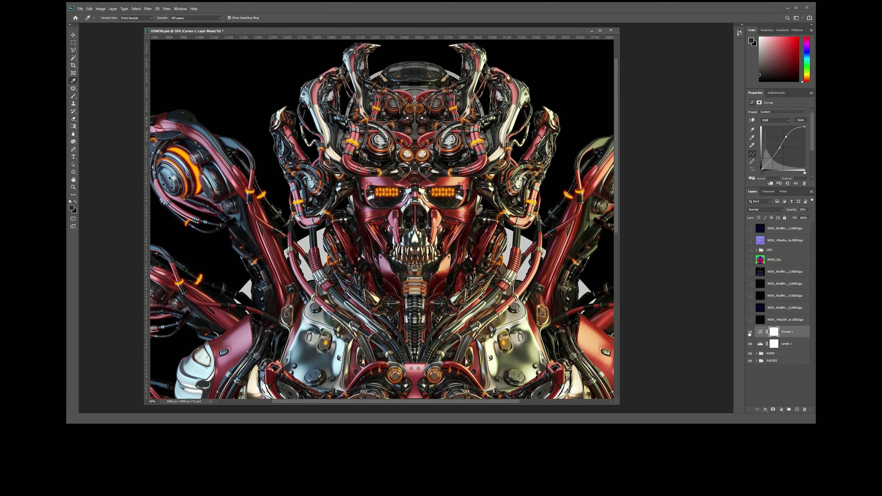
left_click(750, 344)
left_click(780, 410)
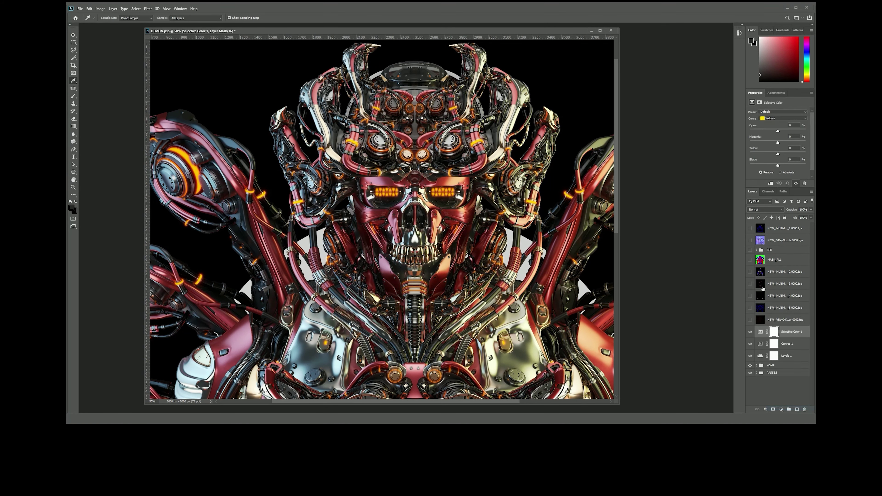
Step: In Selective Color 1, adjust the Reds: add black, shift magenta, reduce cyan
left_click(784, 118)
left_click(769, 122)
key("ctrl+plus")
left_click_drag(501, 195, 430, 175)
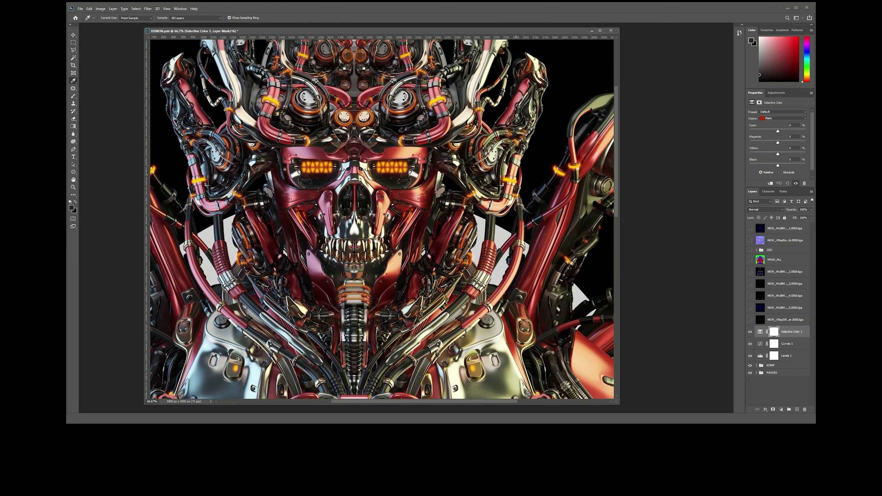
left_click_drag(623, 243, 697, 242)
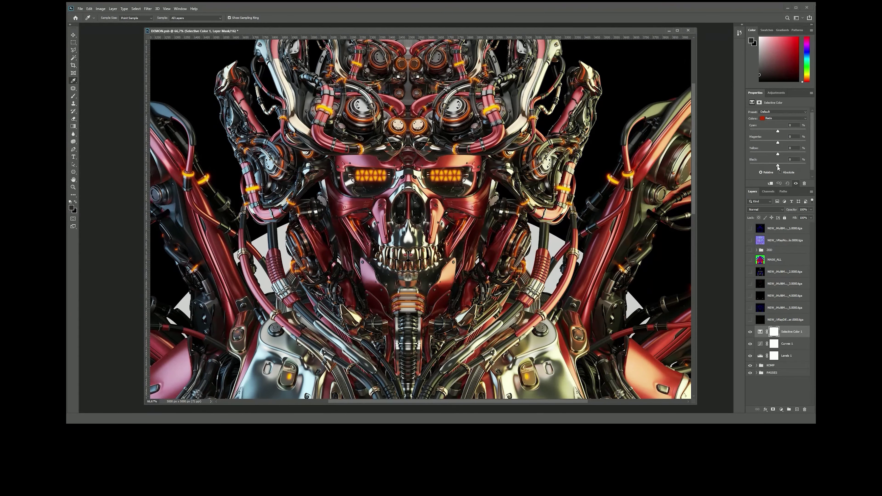
left_click_drag(778, 166, 782, 156)
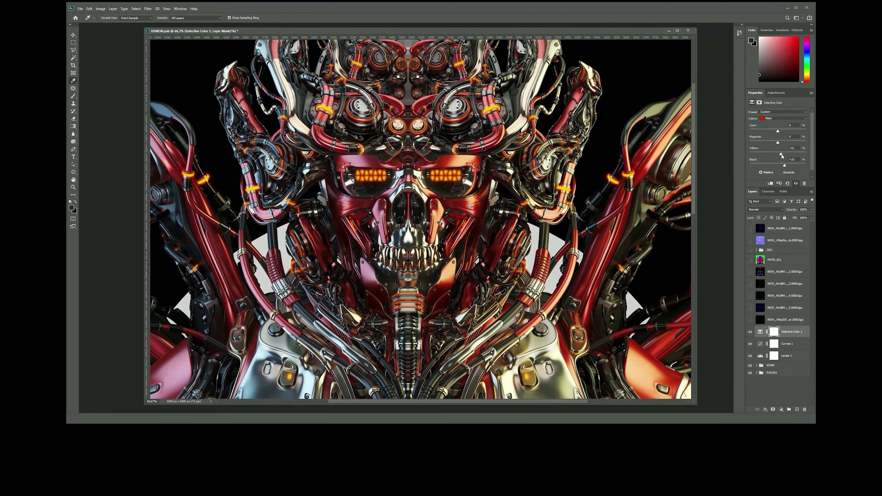
mouse_move(778, 143)
left_mouse_down()
mouse_move(769, 144)
mouse_move(784, 144)
left_mouse_up()
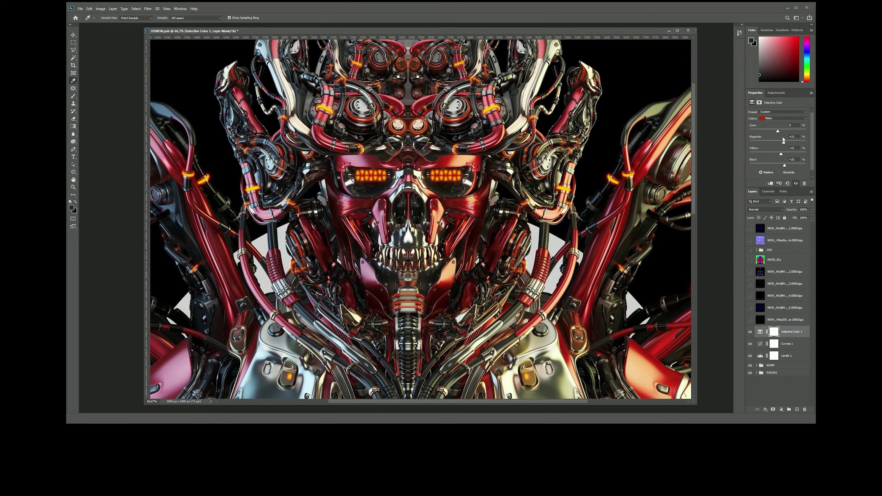
mouse_move(778, 132)
left_mouse_down()
mouse_move(768, 132)
mouse_move(778, 132)
left_mouse_up()
Step: Set the Selective Color 1 layer opacity to 50%
left_click(804, 210)
type("50")
key("Return")
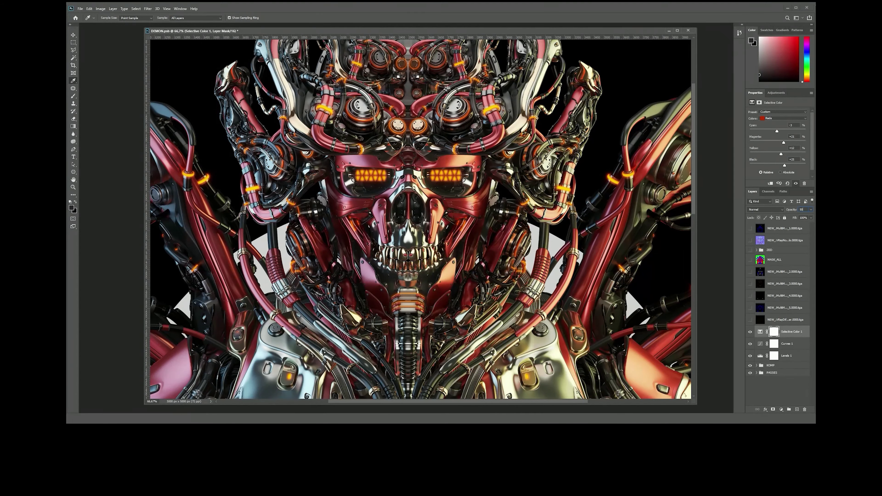
mouse_move(502, 225)
left_mouse_down()
mouse_move(545, 177)
mouse_move(528, 179)
left_mouse_up()
Step: Add a second Selective Color adding black to the Yellows, at 20% opacity
left_click(781, 410)
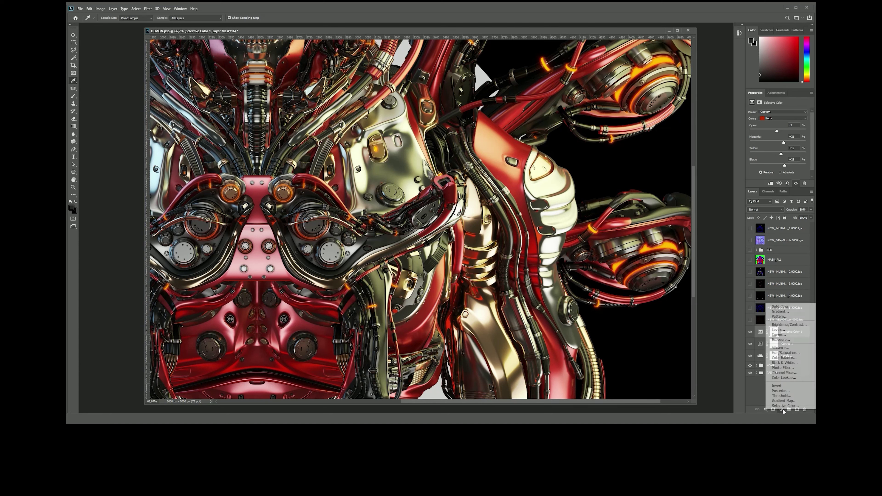
left_click(774, 119)
left_click(773, 125)
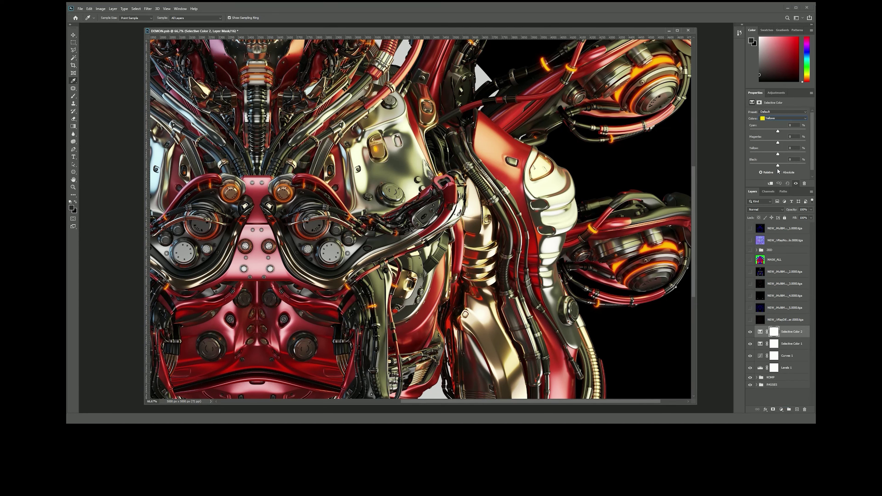
mouse_move(779, 166)
left_mouse_down()
mouse_move(790, 166)
mouse_move(790, 154)
mouse_move(774, 154)
mouse_move(797, 156)
mouse_move(764, 142)
mouse_move(786, 143)
mouse_move(770, 132)
left_mouse_up()
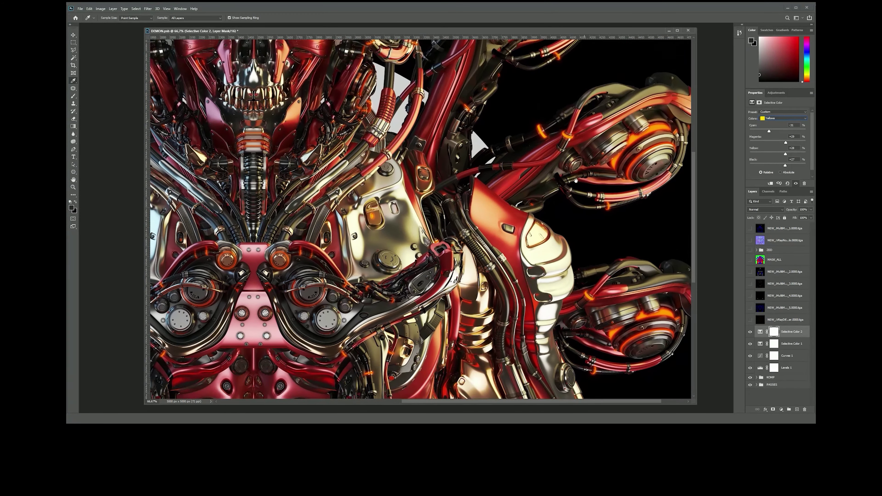
left_click_drag(469, 53, 560, 192)
left_click(750, 332)
type("20")
key("Return")
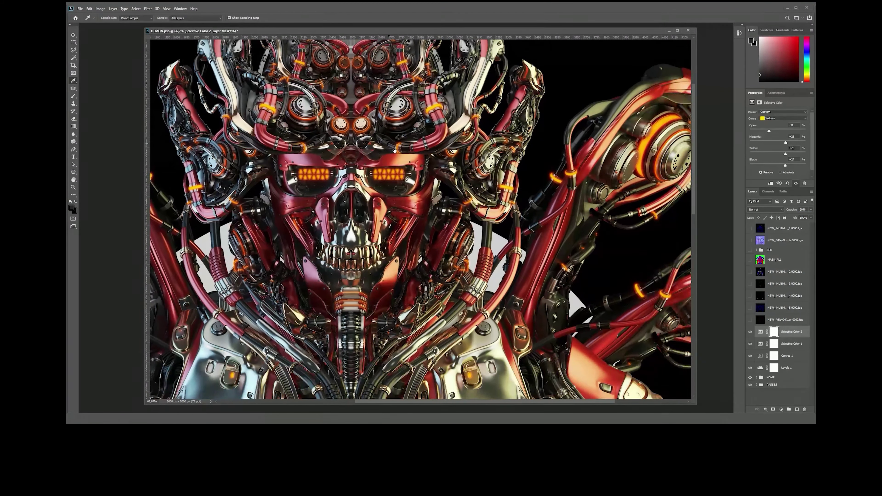
Step: Pan around the skull, chest and arm to review the graded demon
mouse_move(395, 150)
left_mouse_down()
mouse_move(454, 170)
mouse_move(202, 41)
left_mouse_up()
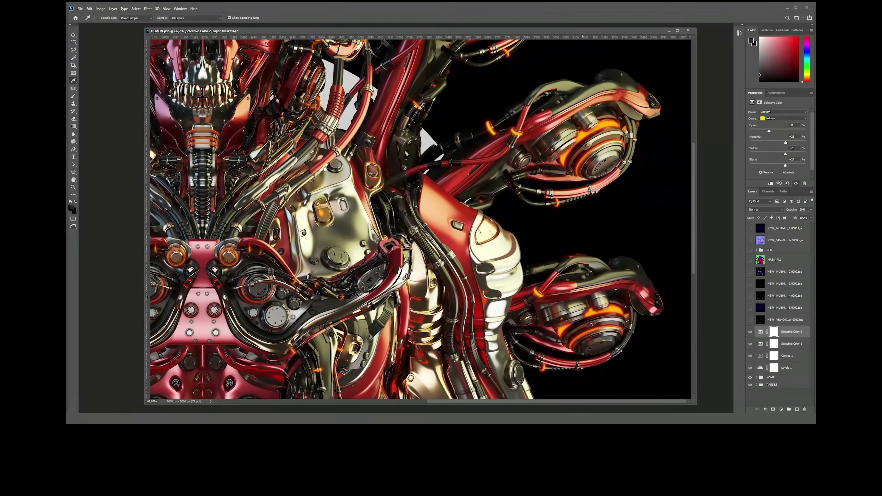
mouse_move(326, 170)
left_mouse_down()
mouse_move(396, 183)
mouse_move(433, 287)
mouse_move(431, 358)
left_mouse_up()
mouse_move(425, 49)
left_mouse_down()
mouse_move(424, 190)
mouse_move(525, 61)
left_mouse_up()
left_click_drag(396, 194, 407, 146)
left_click_drag(347, 275, 453, 207)
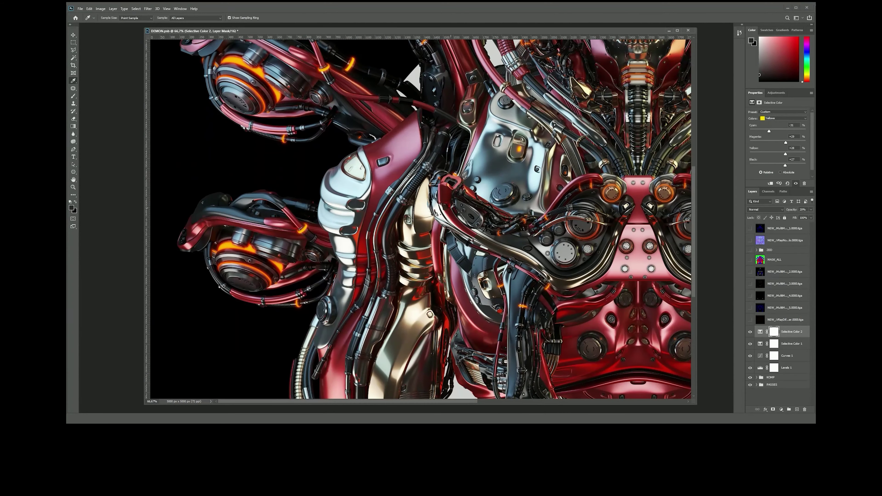